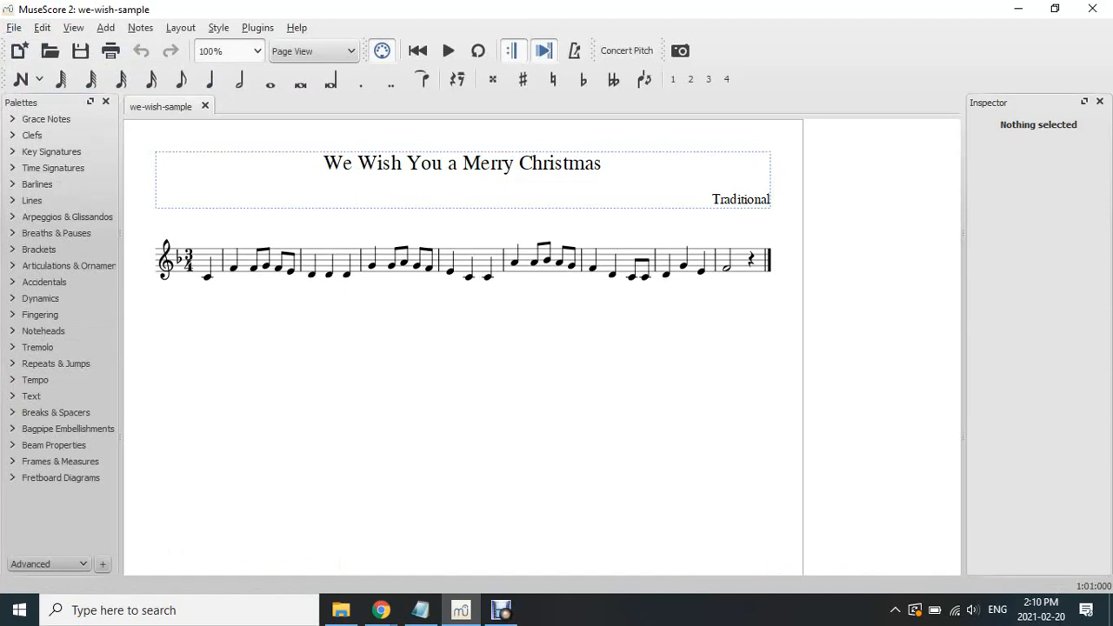
# Select the range from the third note of measure 3 to the last note of measure 6
pyautogui.click(347, 275)
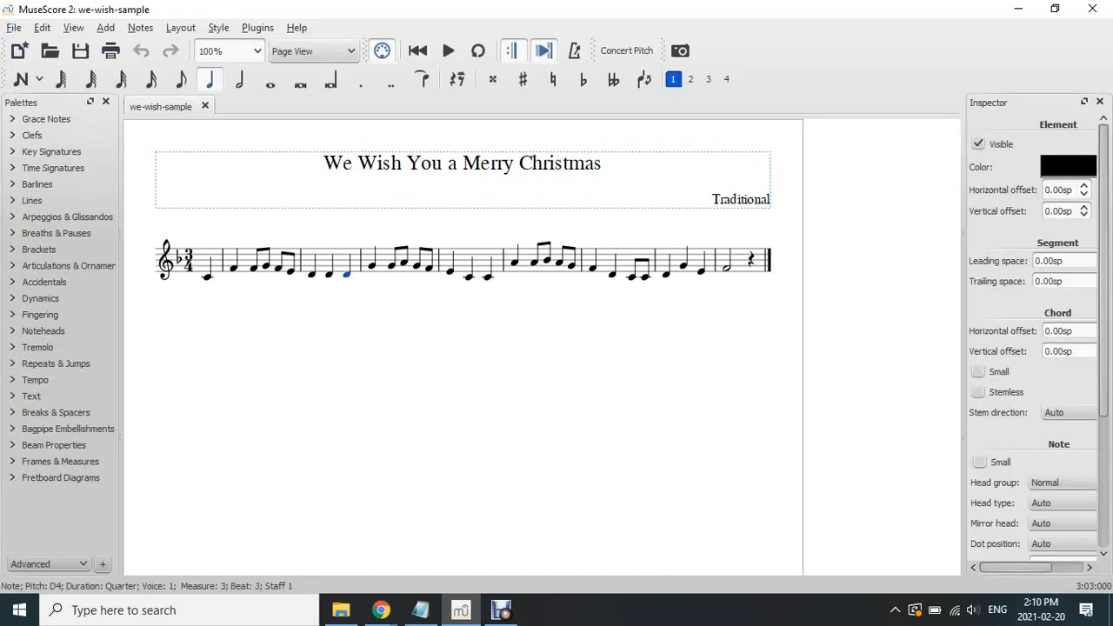
pyautogui.keyDown('shift'); pyautogui.click(535, 262); pyautogui.keyUp('shift')
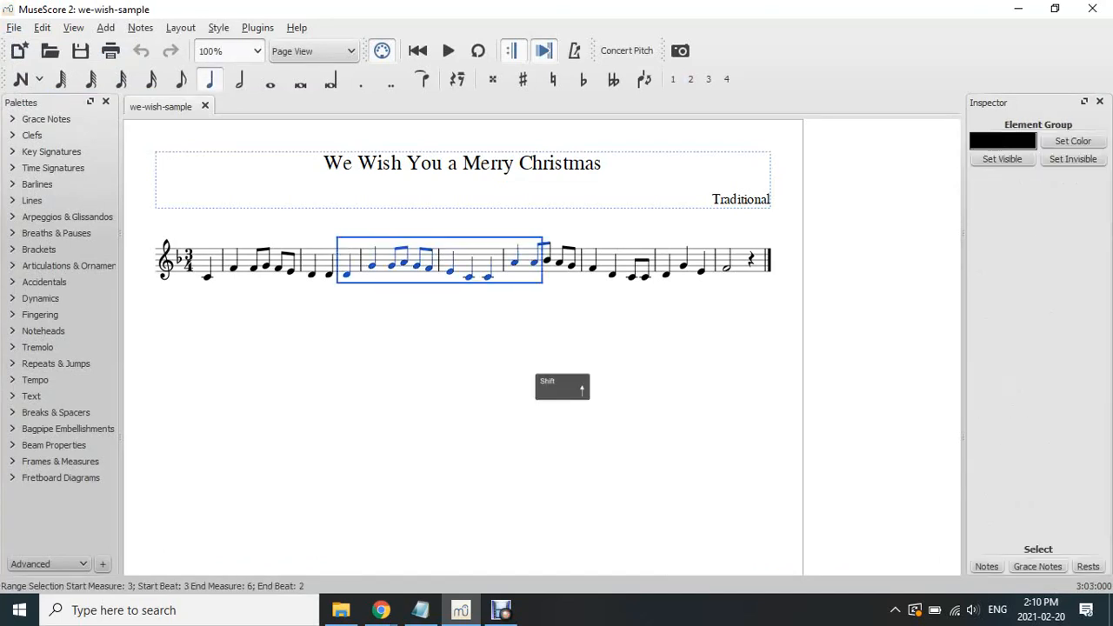
pyautogui.keyDown('shift'); pyautogui.click(571, 266); pyautogui.keyUp('shift')
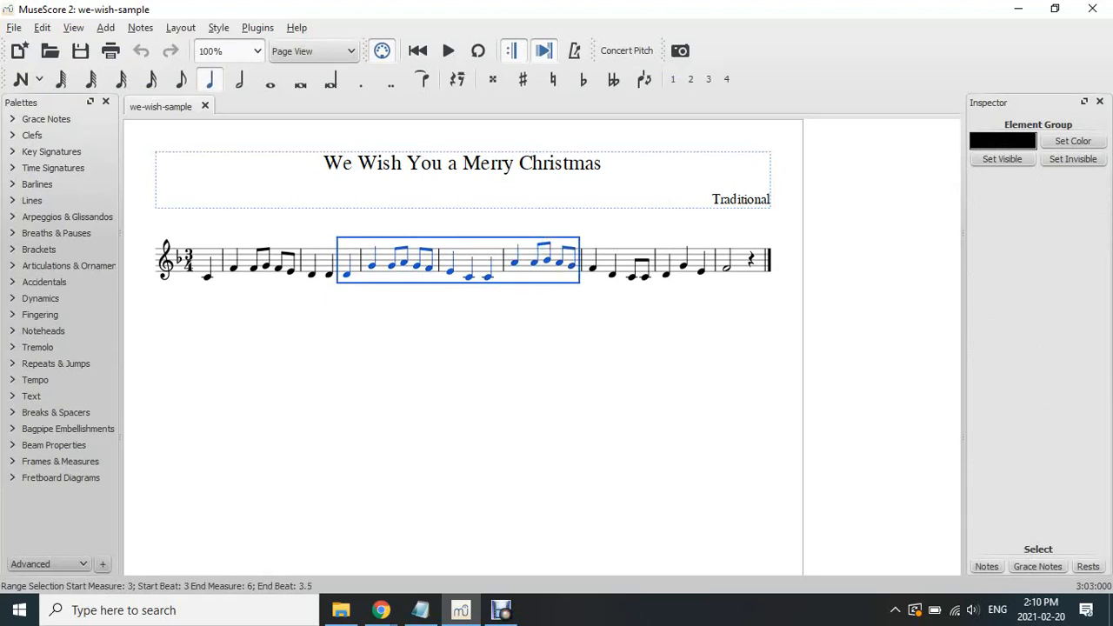
# Select measures 3 to 7 as a range, and shorten the selection to end at beat 2 of measure 6
pyautogui.click(320, 260)
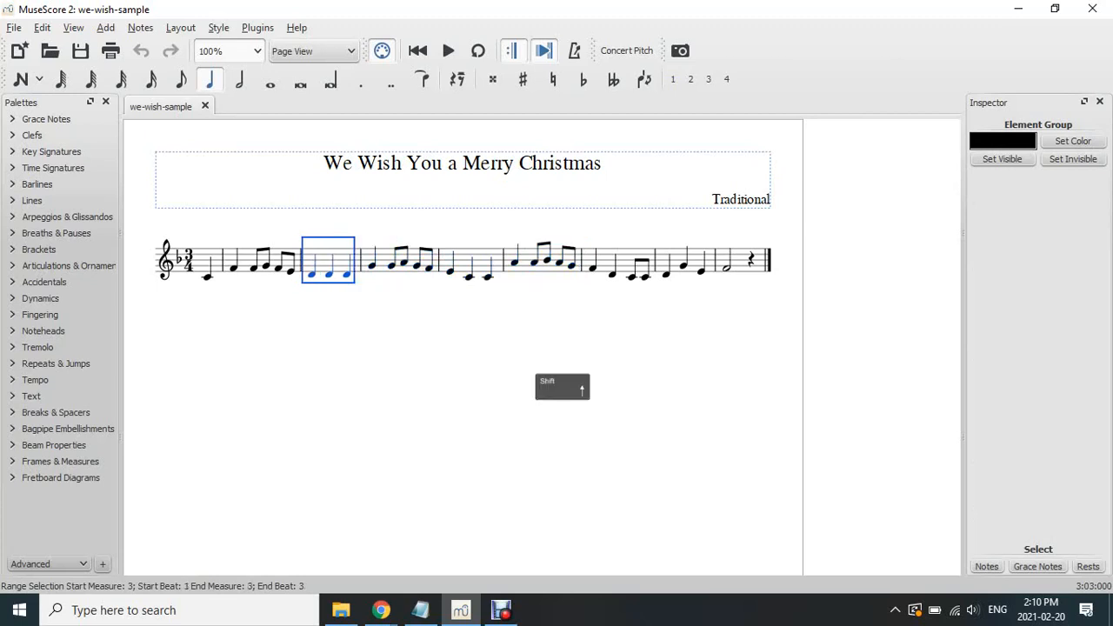
pyautogui.keyDown('shift'); pyautogui.click(619, 259); pyautogui.keyUp('shift')
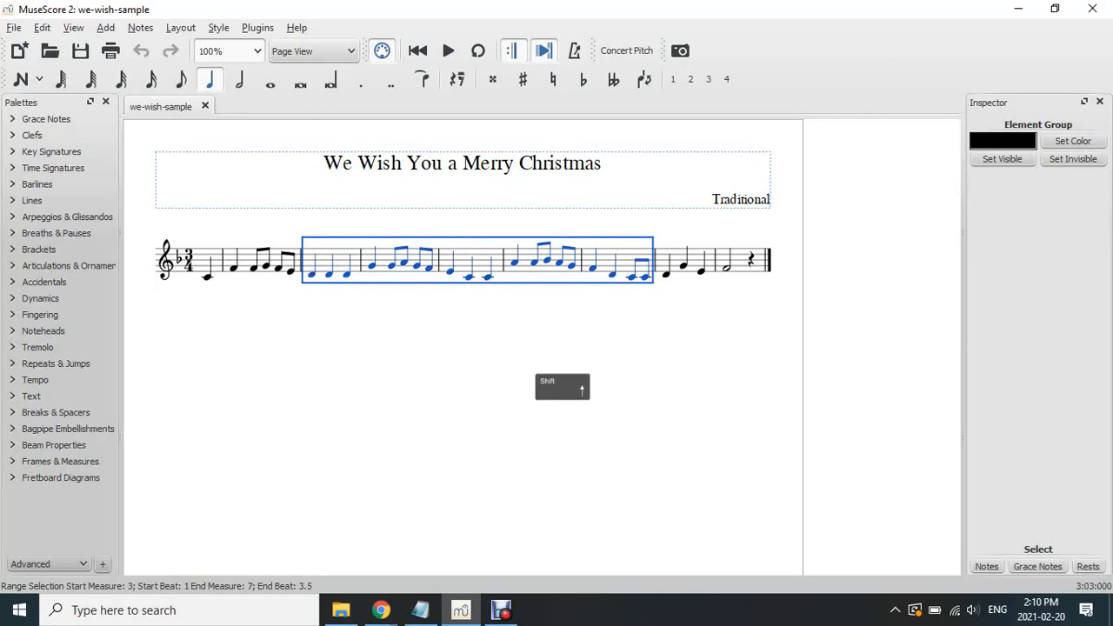
pyautogui.keyDown('shift'); pyautogui.click(534, 260); pyautogui.keyUp('shift')
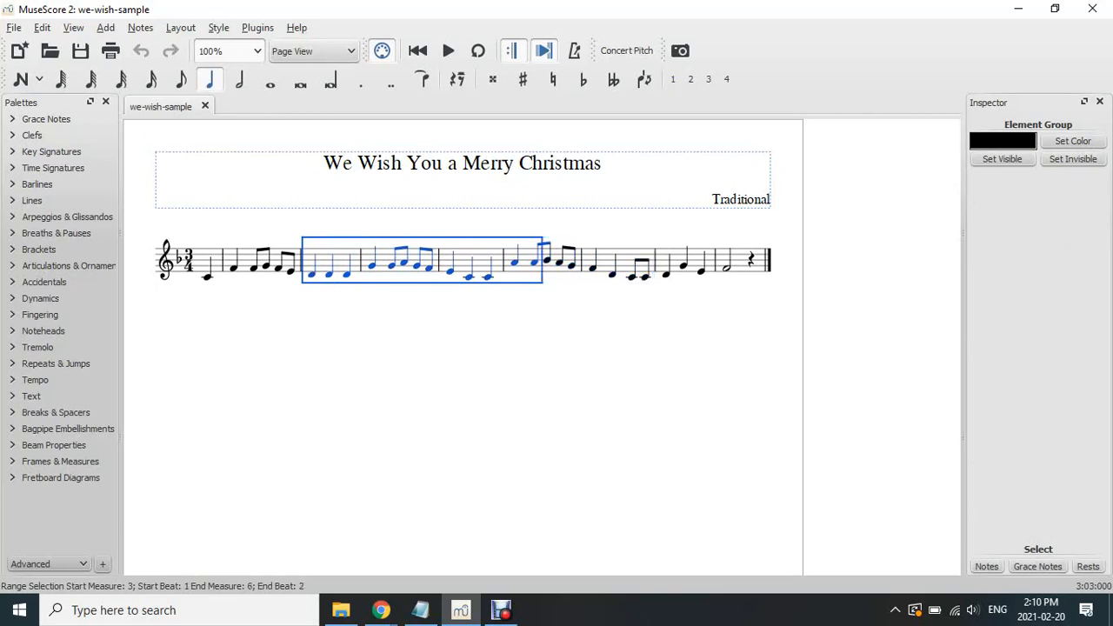
# Select separate notes in measures 3 to 6, and remove measure 4's G and measure 6's first A from the selection
pyautogui.click(347, 275)
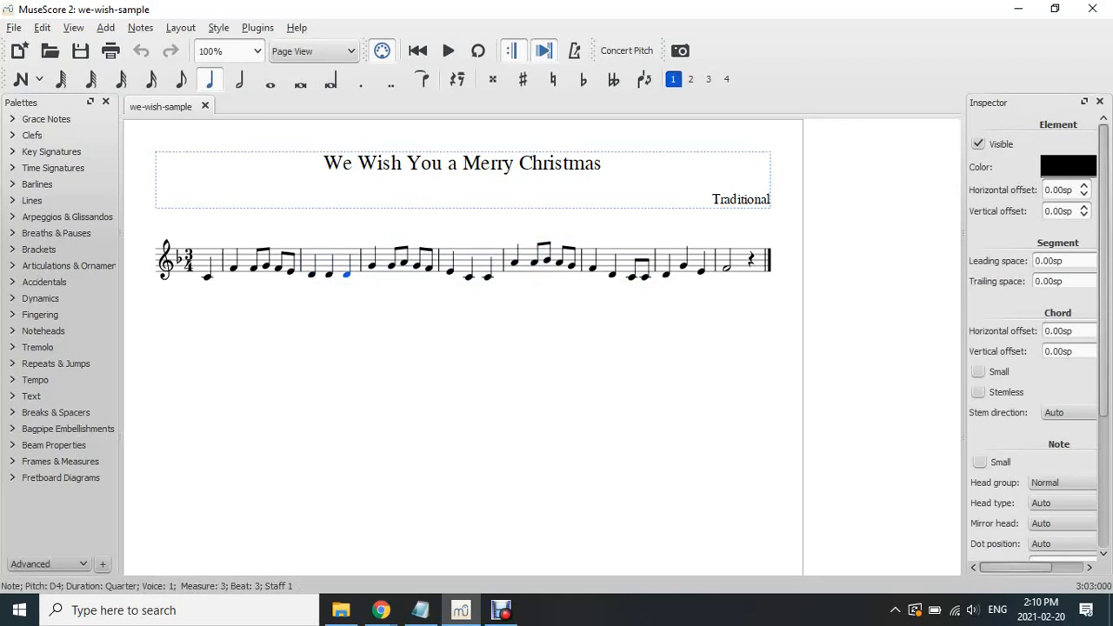
pyautogui.keyDown('ctrl'); pyautogui.click(416, 266); pyautogui.keyUp('ctrl')
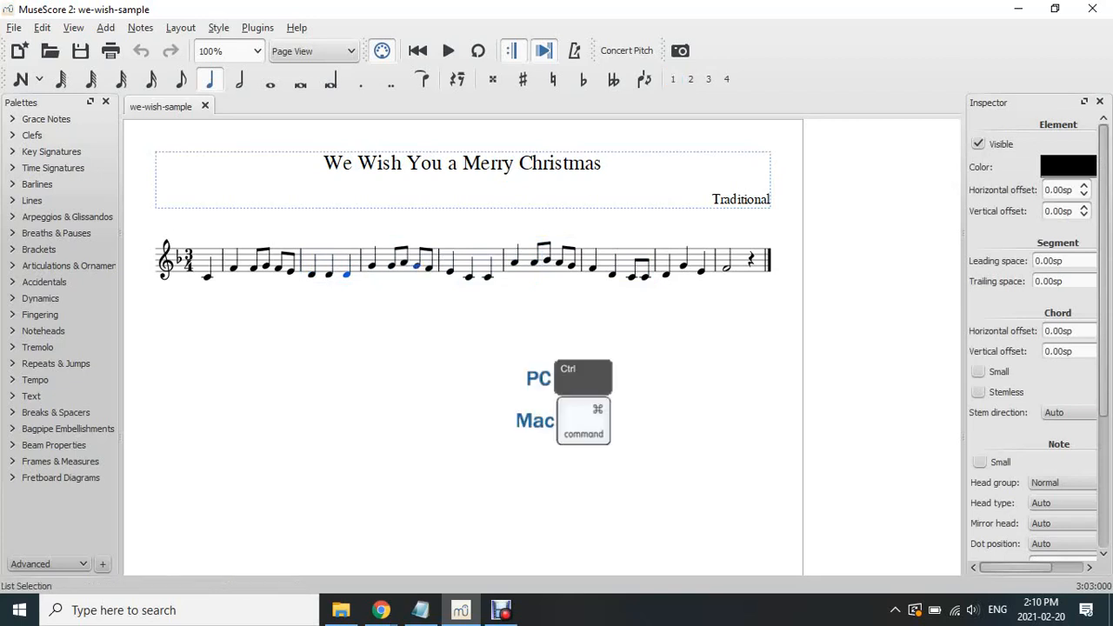
pyautogui.keyDown('ctrl'); pyautogui.click(469, 276); pyautogui.keyUp('ctrl')
pyautogui.keyDown('ctrl'); pyautogui.click(515, 261); pyautogui.keyUp('ctrl')
pyautogui.keyDown('ctrl'); pyautogui.click(535, 263); pyautogui.keyUp('ctrl')
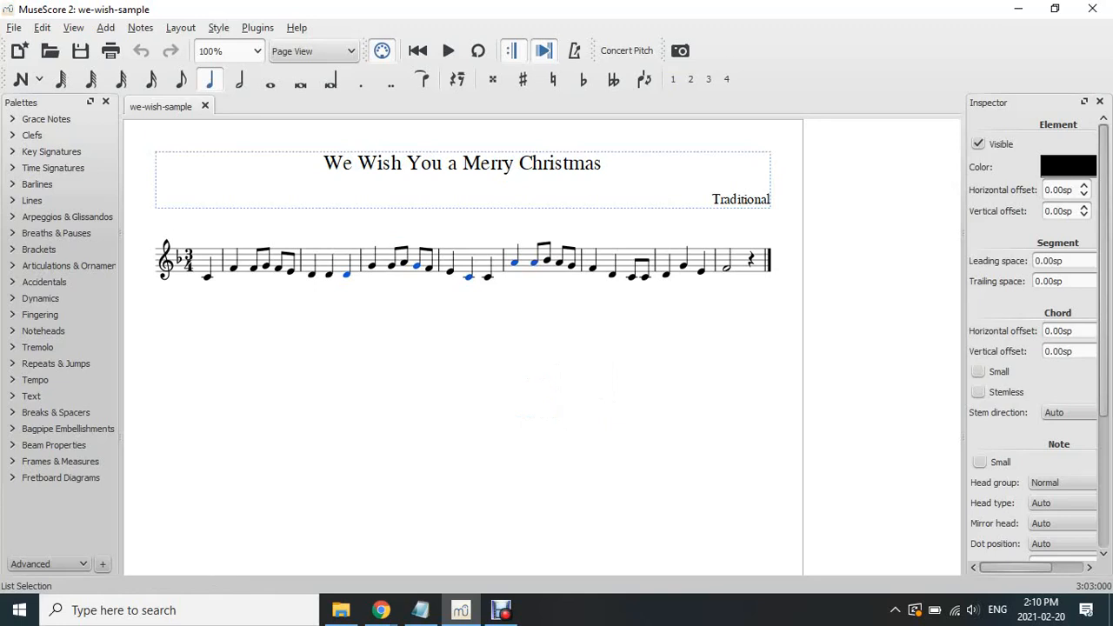
pyautogui.keyDown('ctrl'); pyautogui.click(515, 262); pyautogui.keyUp('ctrl')
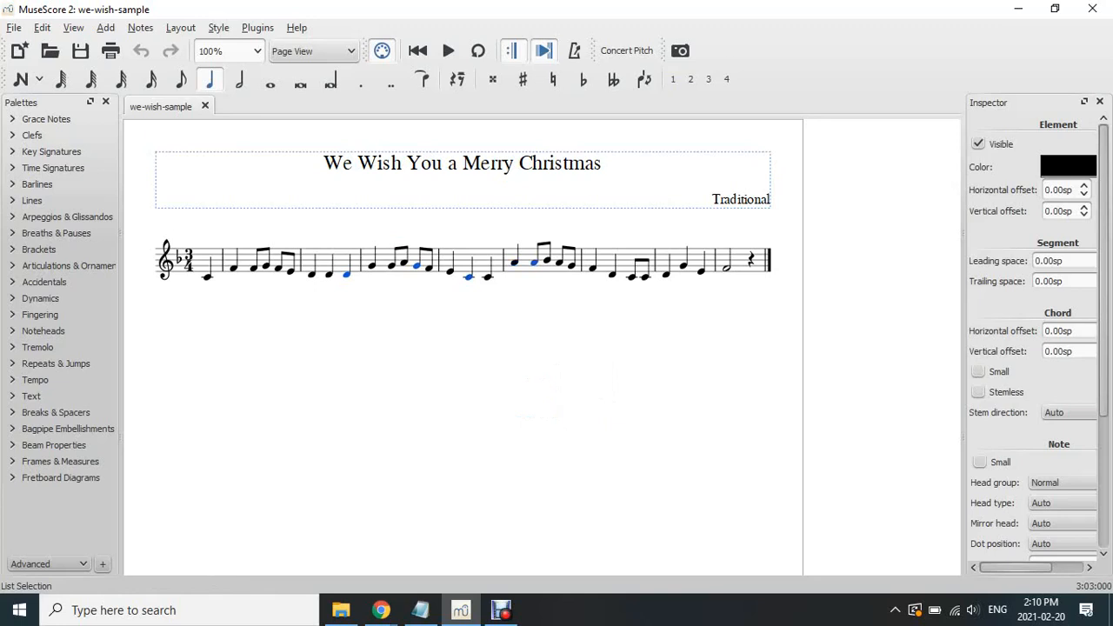
pyautogui.keyDown('ctrl'); pyautogui.click(417, 266); pyautogui.keyUp('ctrl')
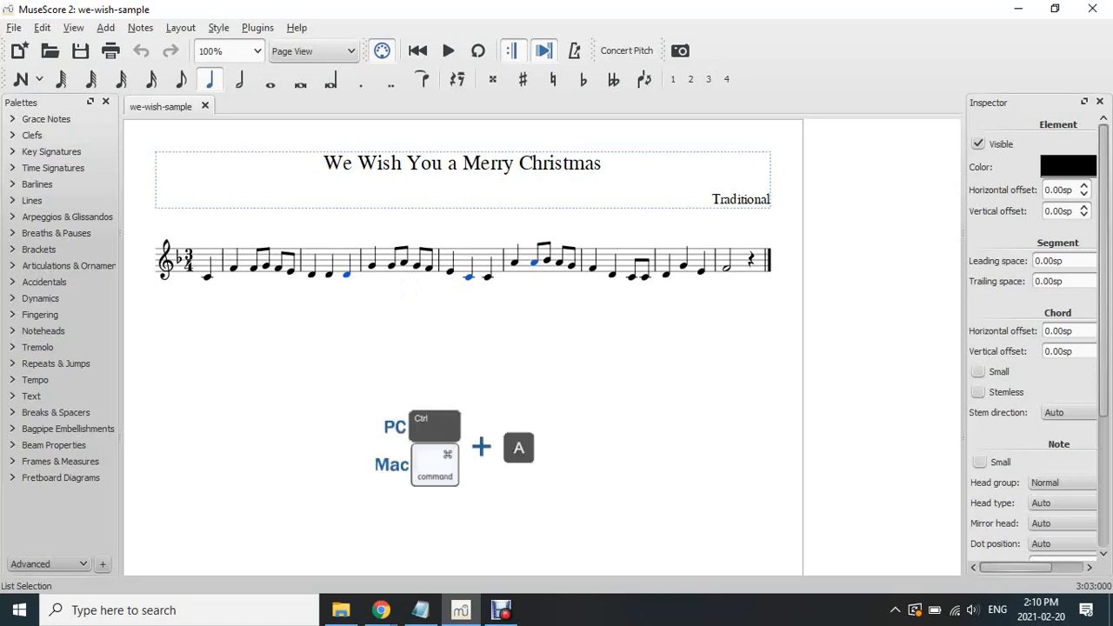
# Select the whole score and raise all notes by semitones until they sit one octave higher
pyautogui.hotkey('ctrl', 'a')
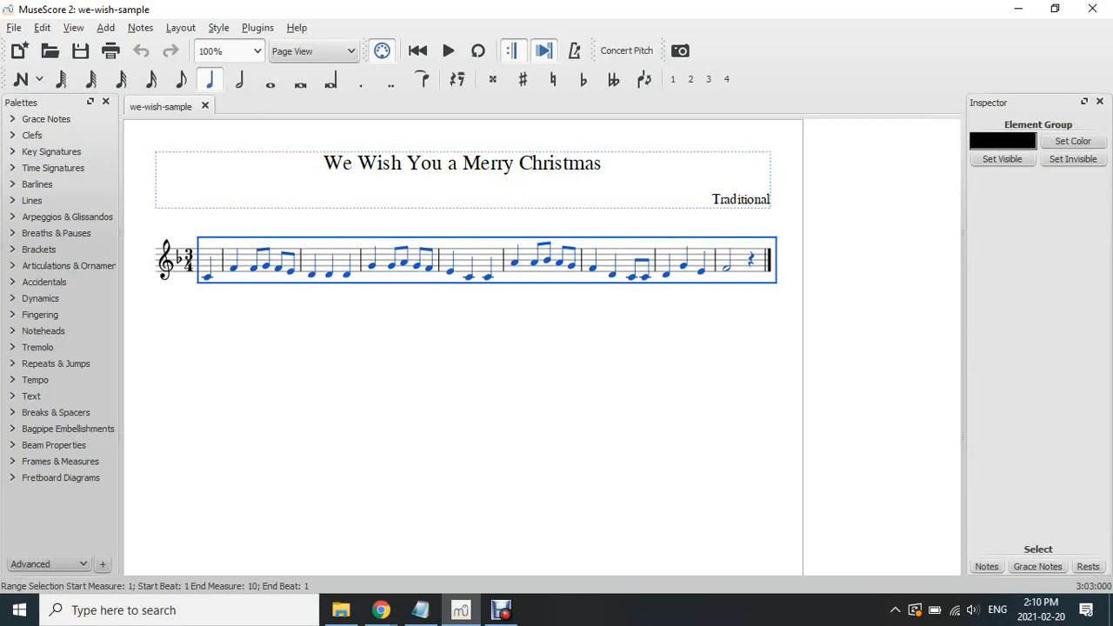
pyautogui.press('Up')
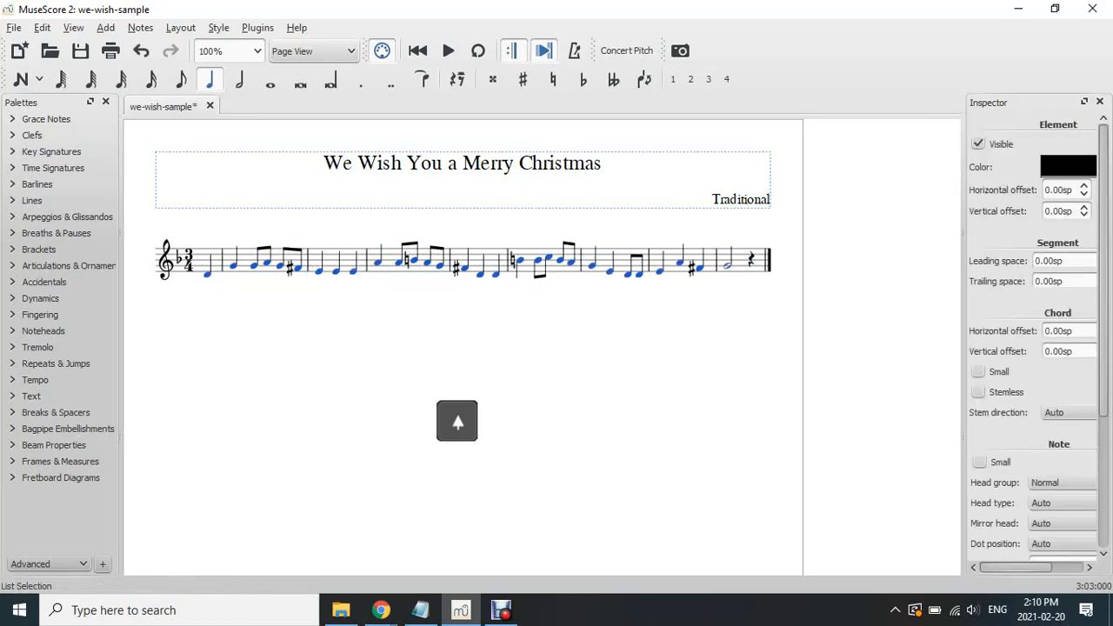
pyautogui.press('Up')
pyautogui.press('Up')
pyautogui.press('Up')
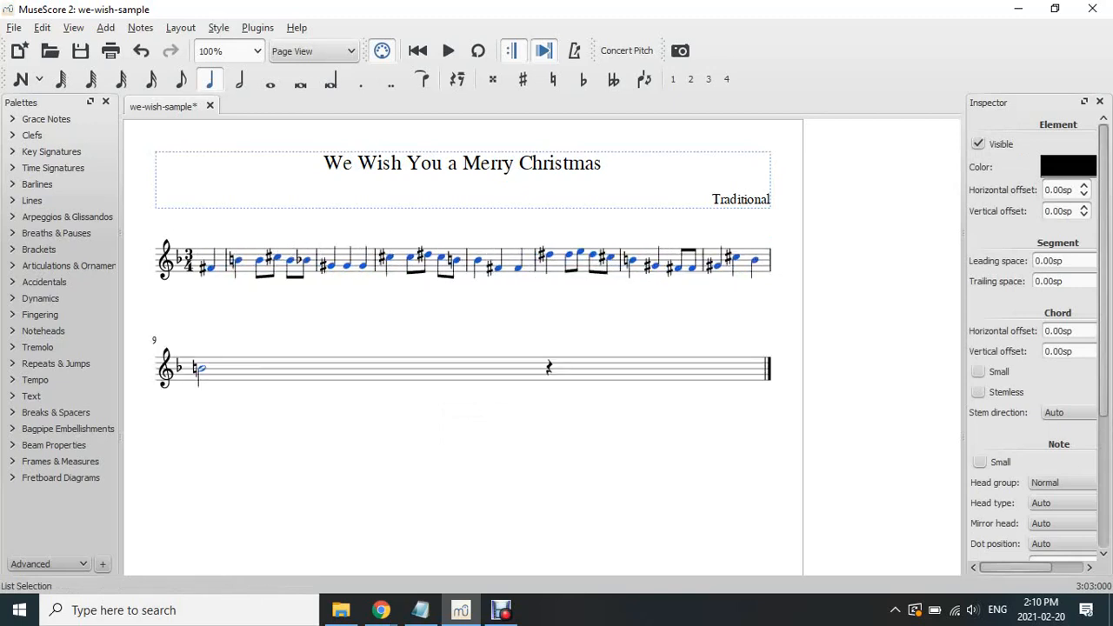
pyautogui.press('Up')
pyautogui.press('Up')
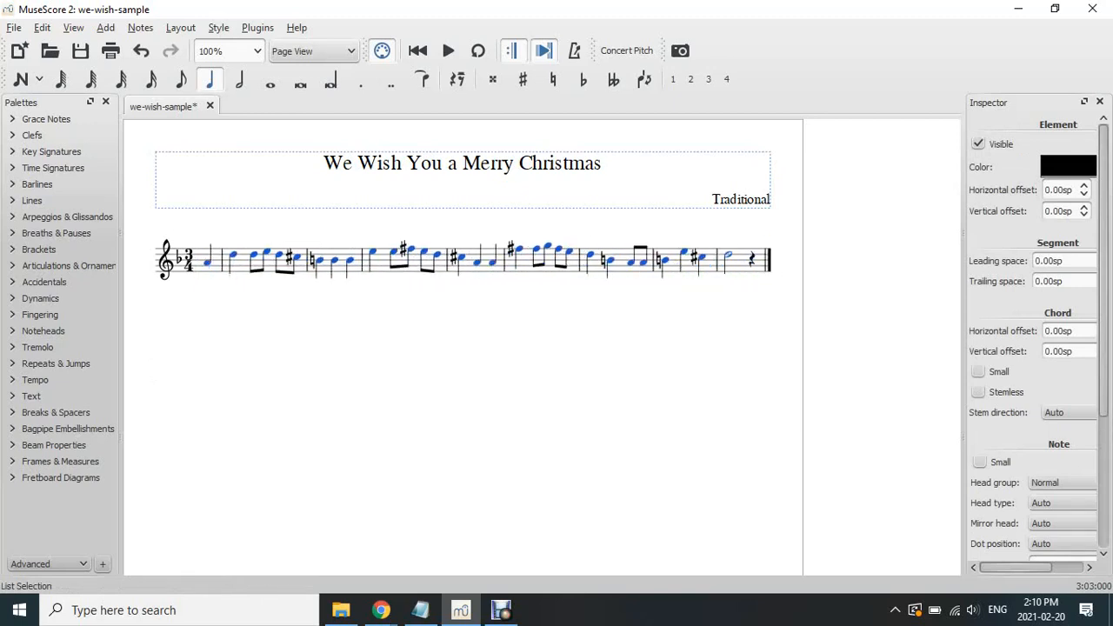
pyautogui.press('Up')
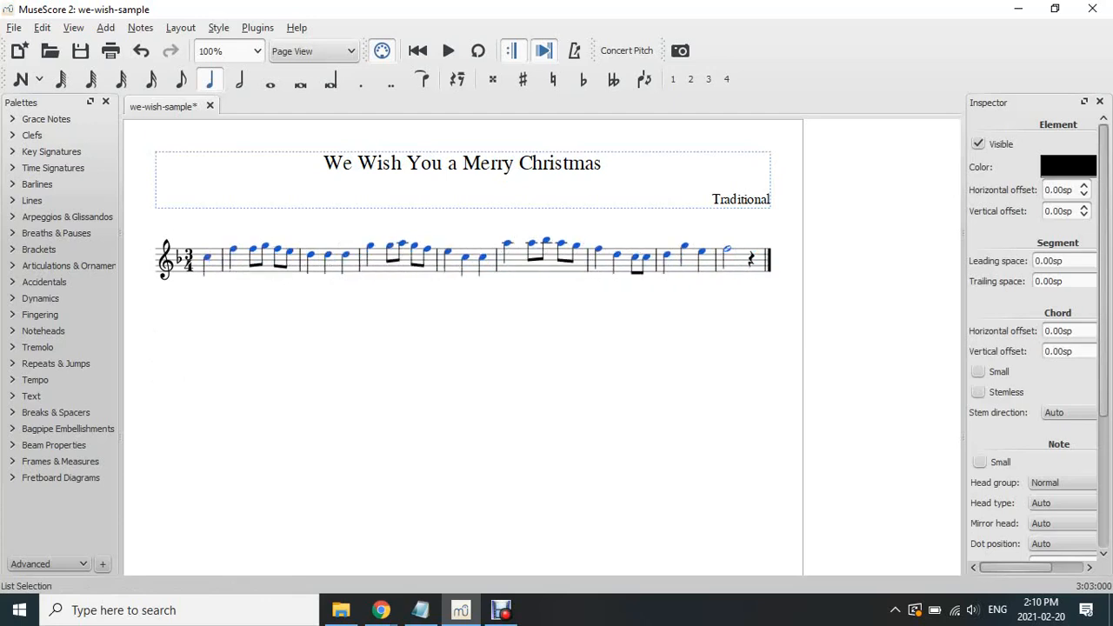
# Lower all the selected notes by semitones until the melody starts on E-flat below the middle line
pyautogui.press('Down')
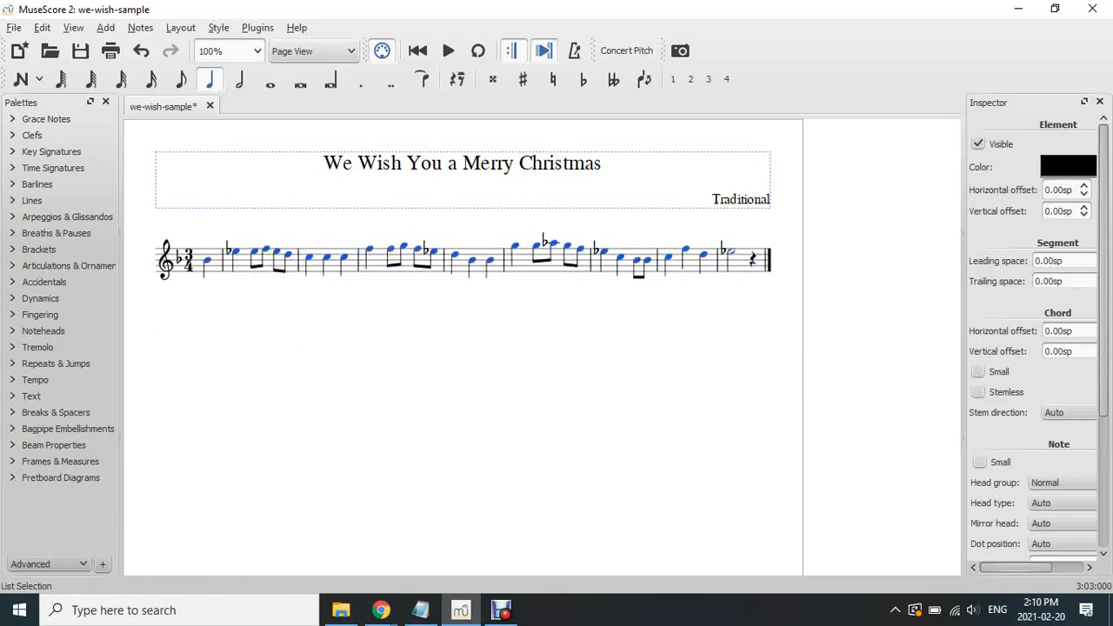
pyautogui.press('Up')
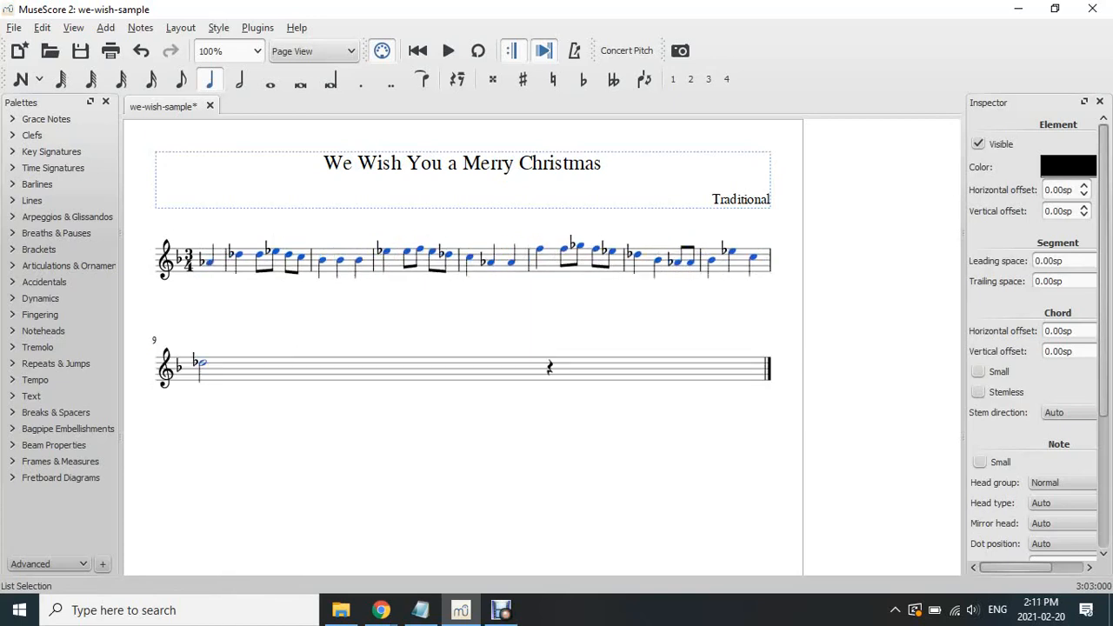
pyautogui.press('Down')
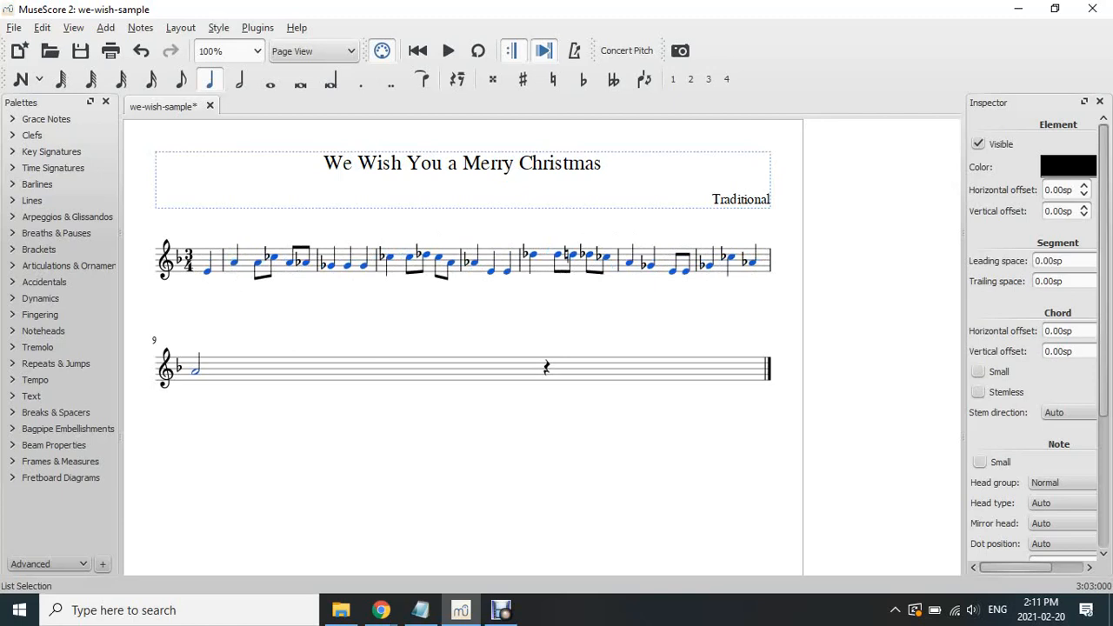
pyautogui.press('Down')
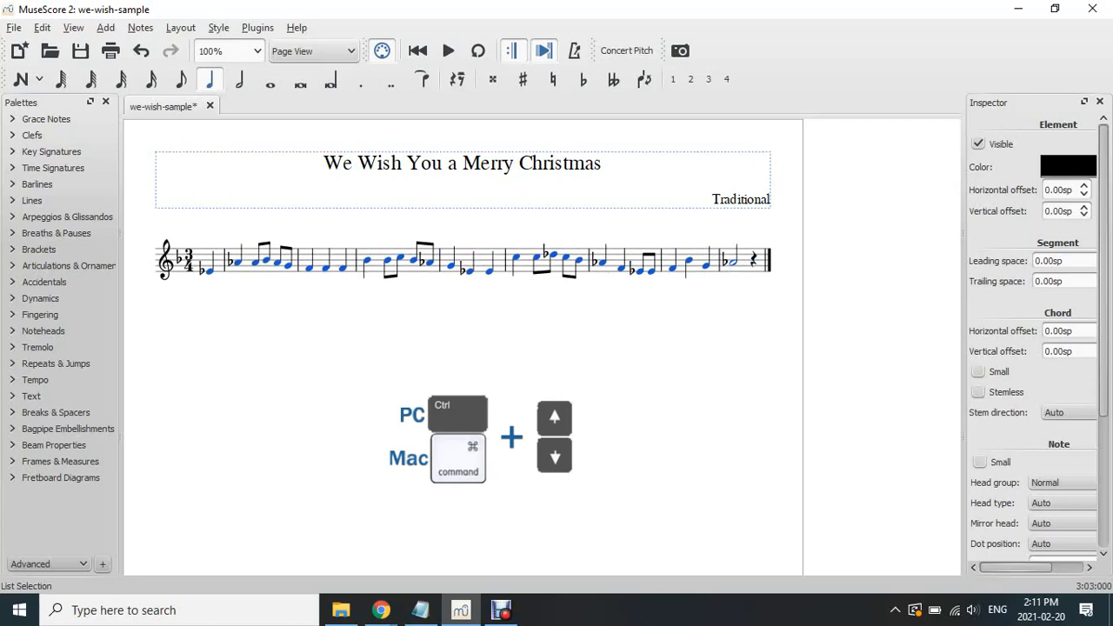
# Shift all selected notes two octaves up, four octaves down and two octaves back up
pyautogui.hotkey('ctrl', 'Up')
pyautogui.hotkey('ctrl', 'Up')
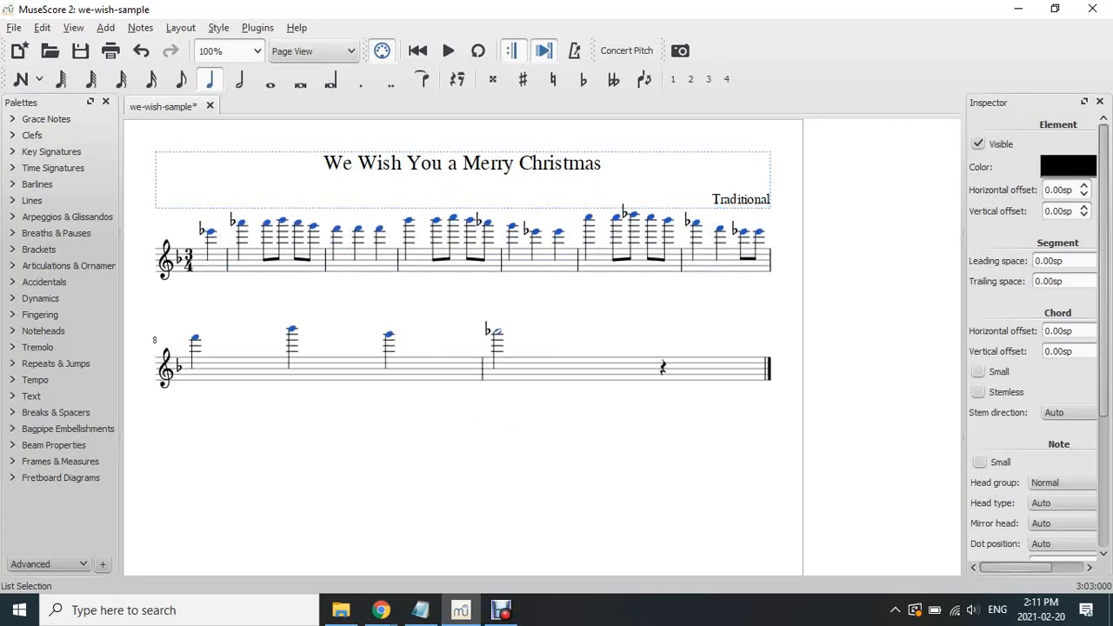
pyautogui.hotkey('ctrl', 'Down')
pyautogui.hotkey('ctrl', 'Down')
pyautogui.hotkey('ctrl', 'Down')
pyautogui.hotkey('ctrl', 'Down')
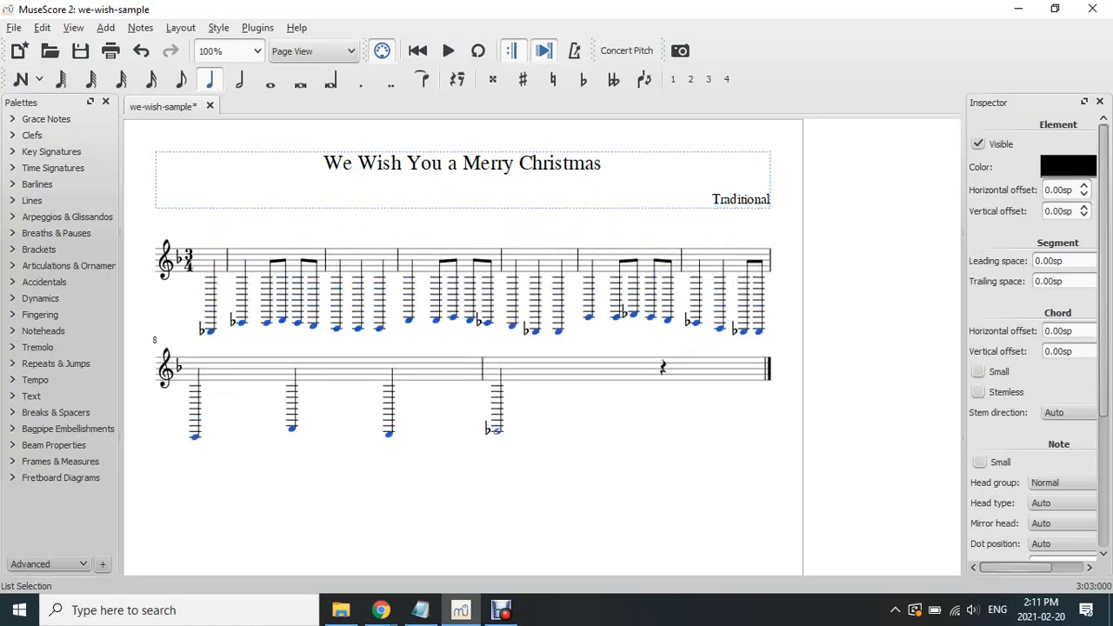
pyautogui.hotkey('ctrl', 'Up')
pyautogui.hotkey('ctrl', 'Up')
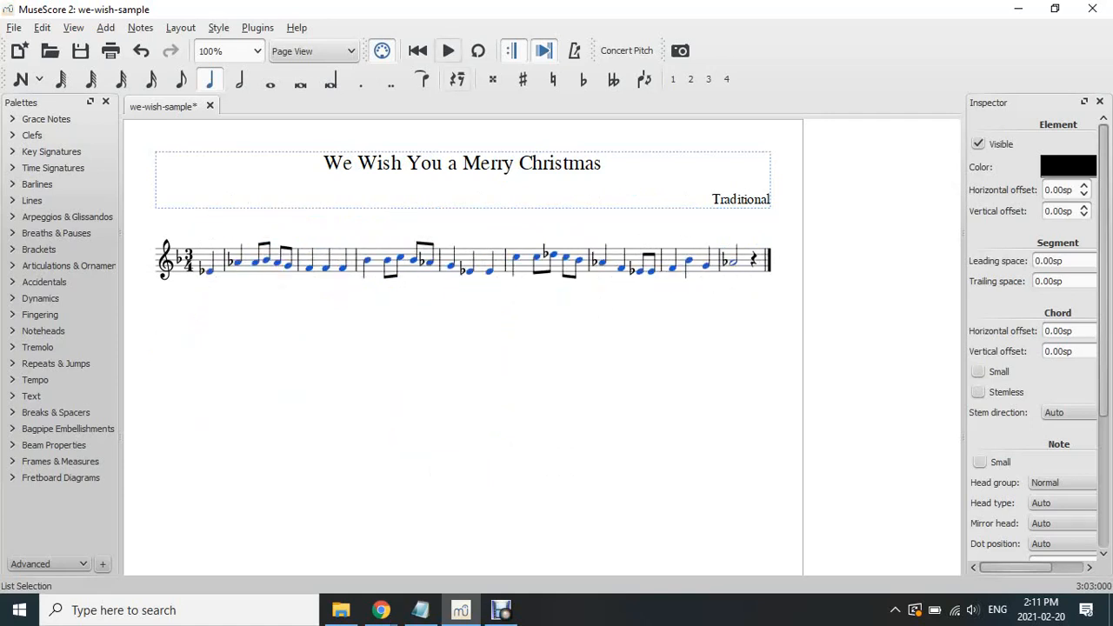
# Play back the transposed melody and close the we-wish-sample score, discarding its changes
pyautogui.press('space')
pyautogui.click(210, 105)
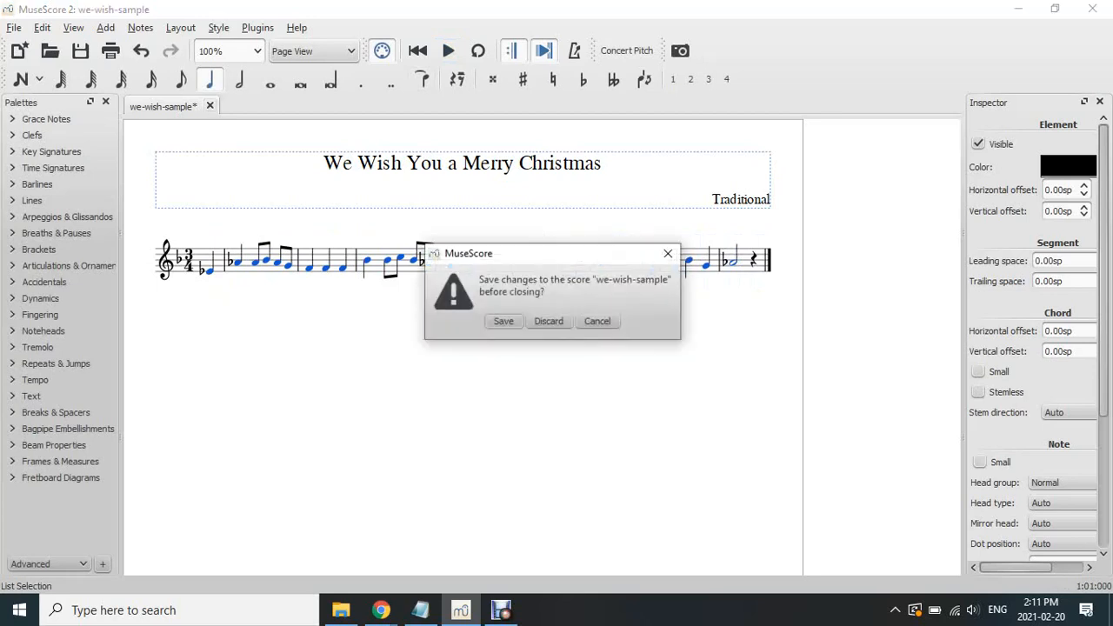
pyautogui.click(548, 321)
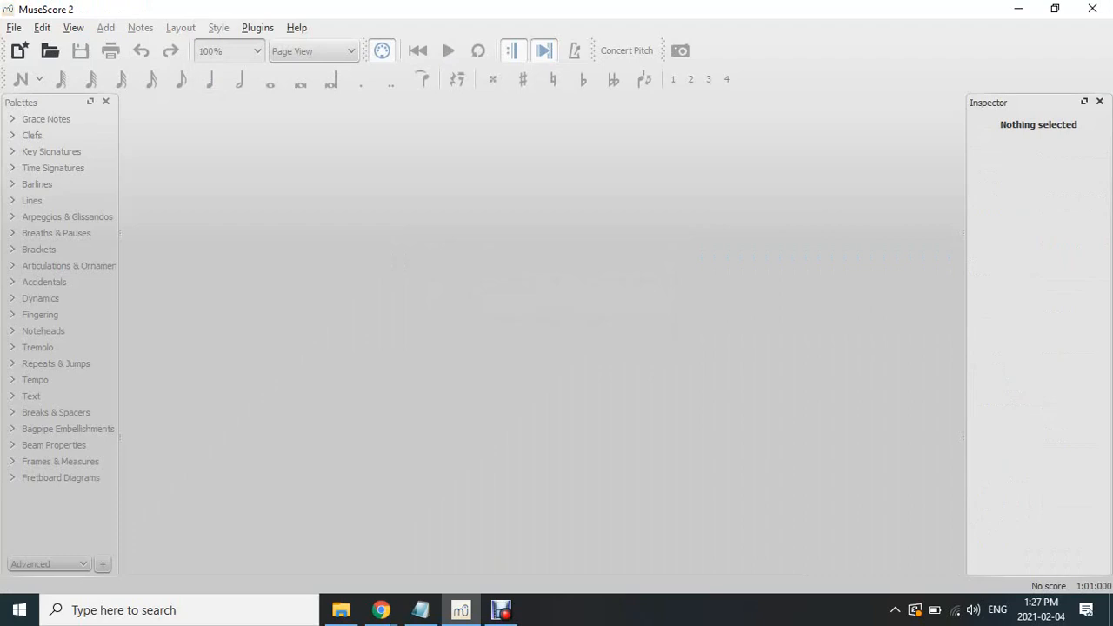
# Open the recently used score ode-to-joy.mscz
pyautogui.hotkey('alt', 'f')
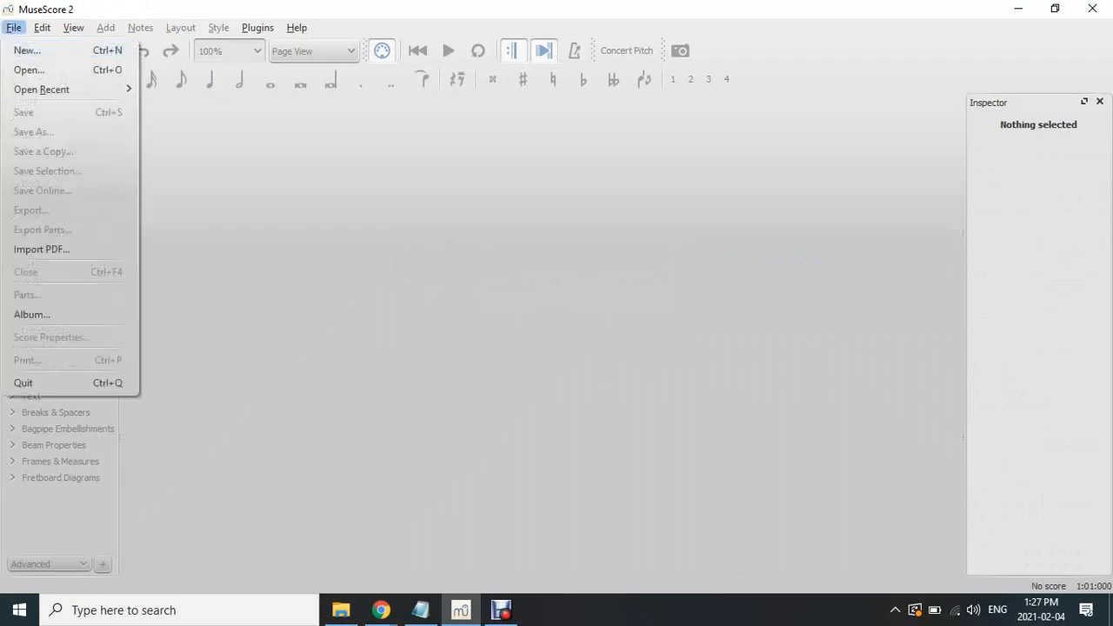
pyautogui.click(42, 90)
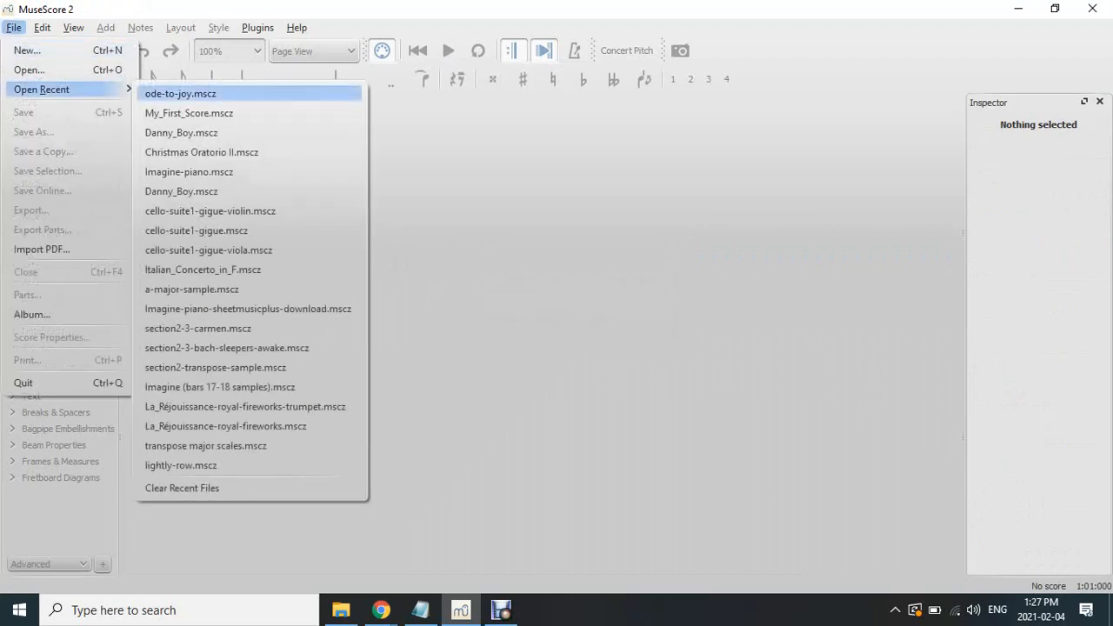
pyautogui.click(181, 93)
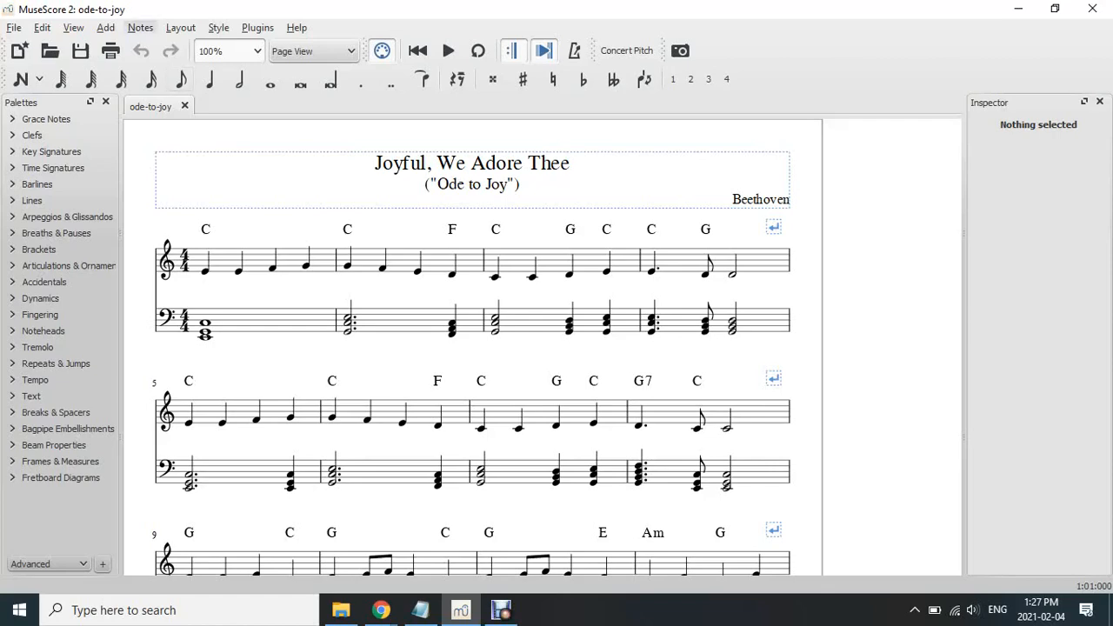
# Set up a chromatic transposition of the whole score by key to the closest D major / B minor
pyautogui.click(140, 27)
pyautogui.click(172, 155)
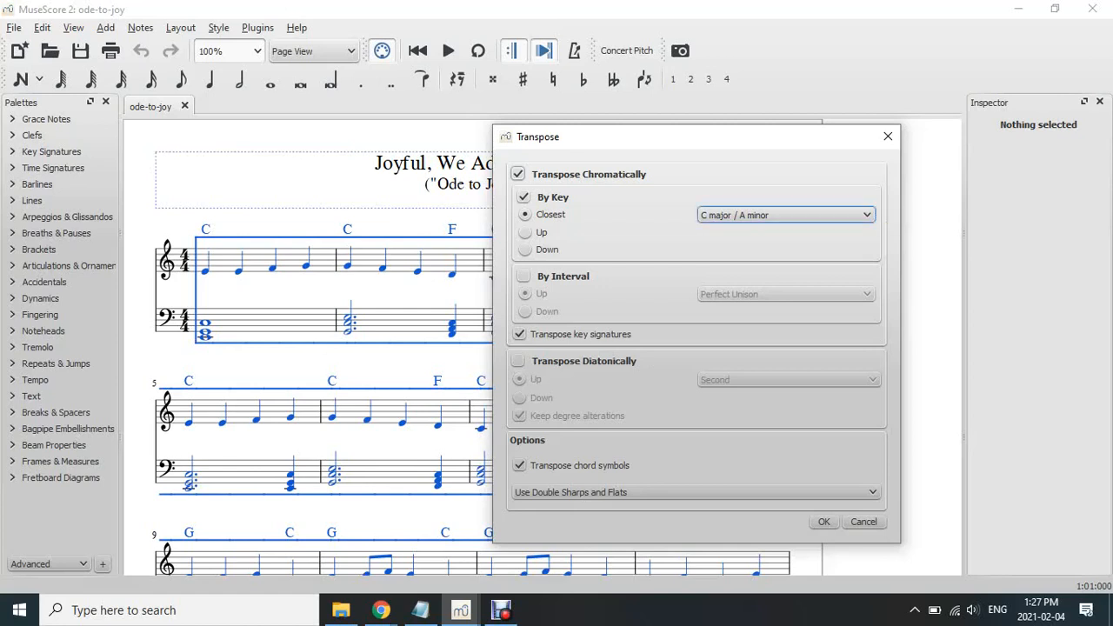
pyautogui.click(785, 215)
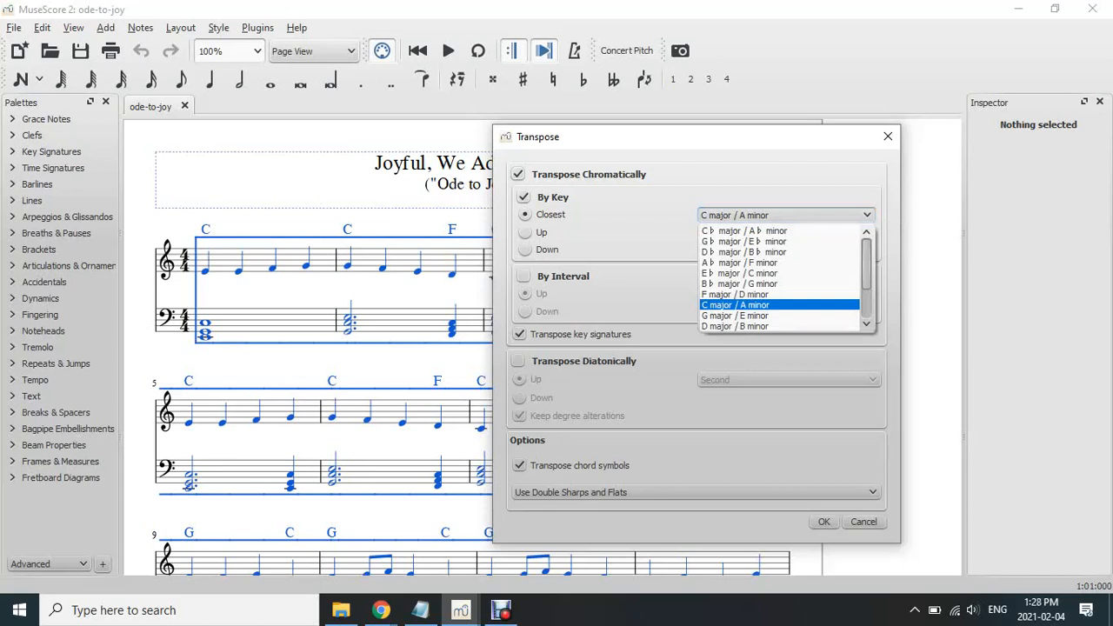
pyautogui.scroll(-2, 780, 278)
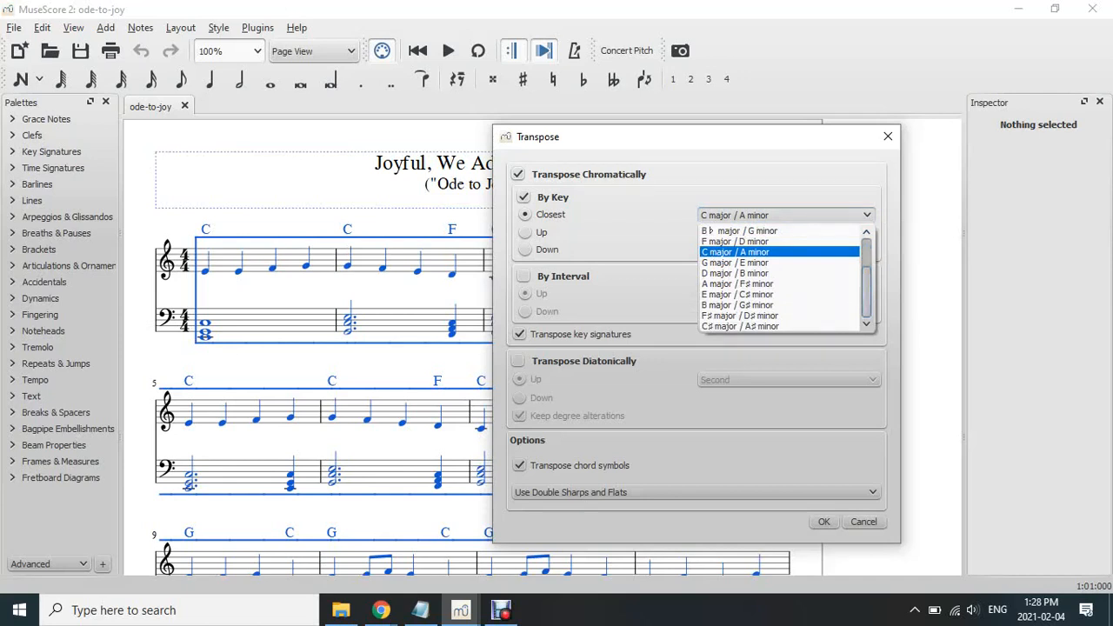
pyautogui.click(748, 273)
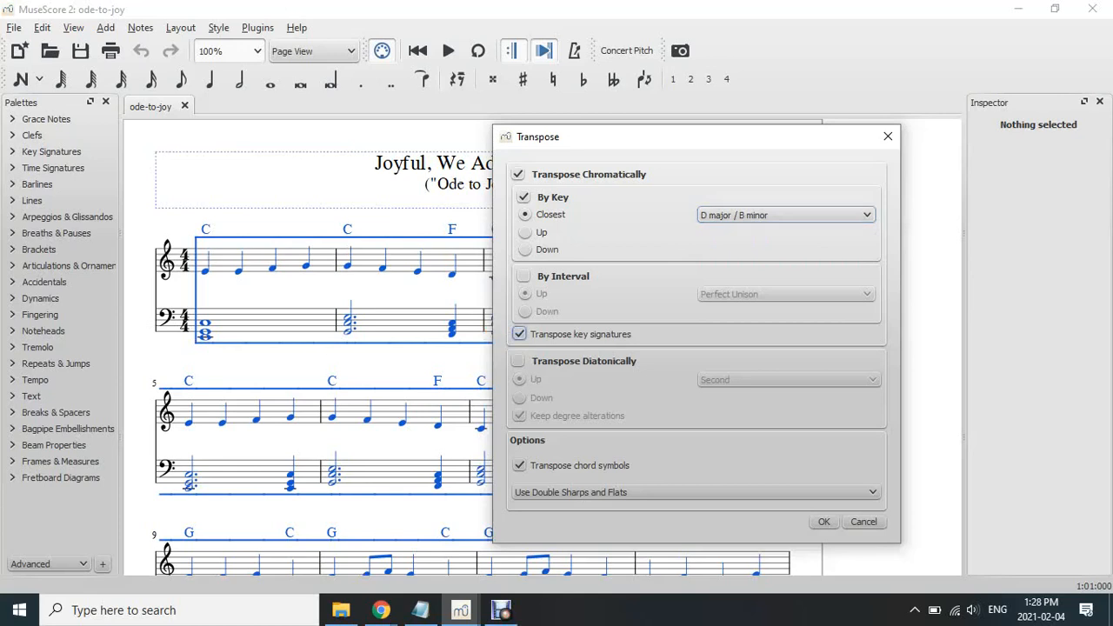
# Switch the transposing of key signatures and of chord symbols off and back on
pyautogui.click(520, 334)
pyautogui.click(519, 334)
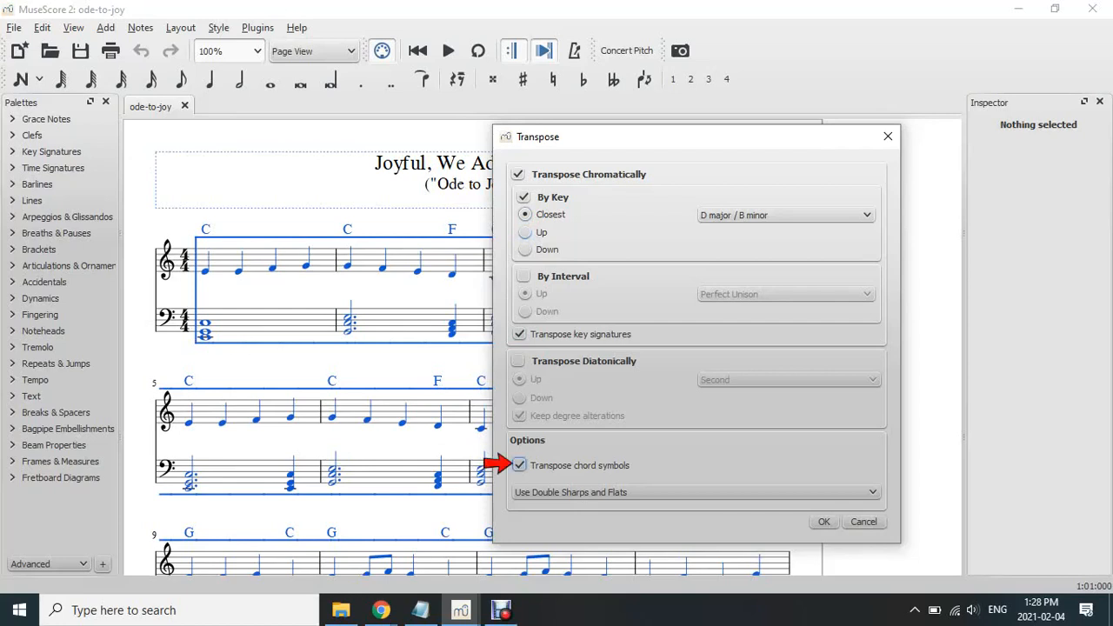
pyautogui.click(520, 465)
pyautogui.click(519, 465)
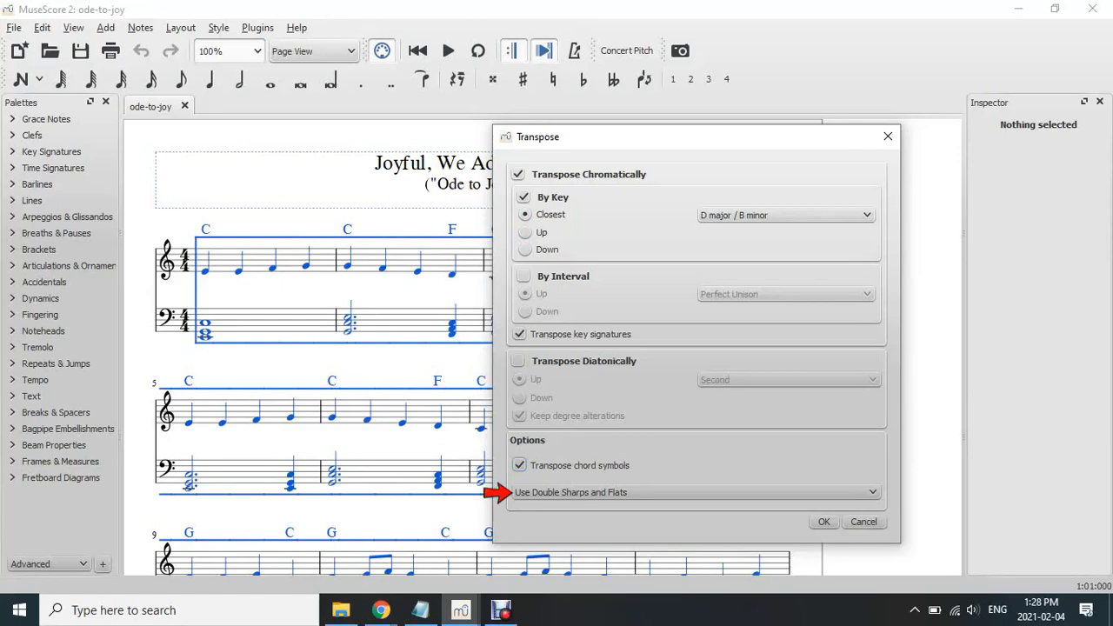
# Apply the D major / B minor transposition to the whole score with double sharps and flats in use, and undo it
pyautogui.click(513, 492)
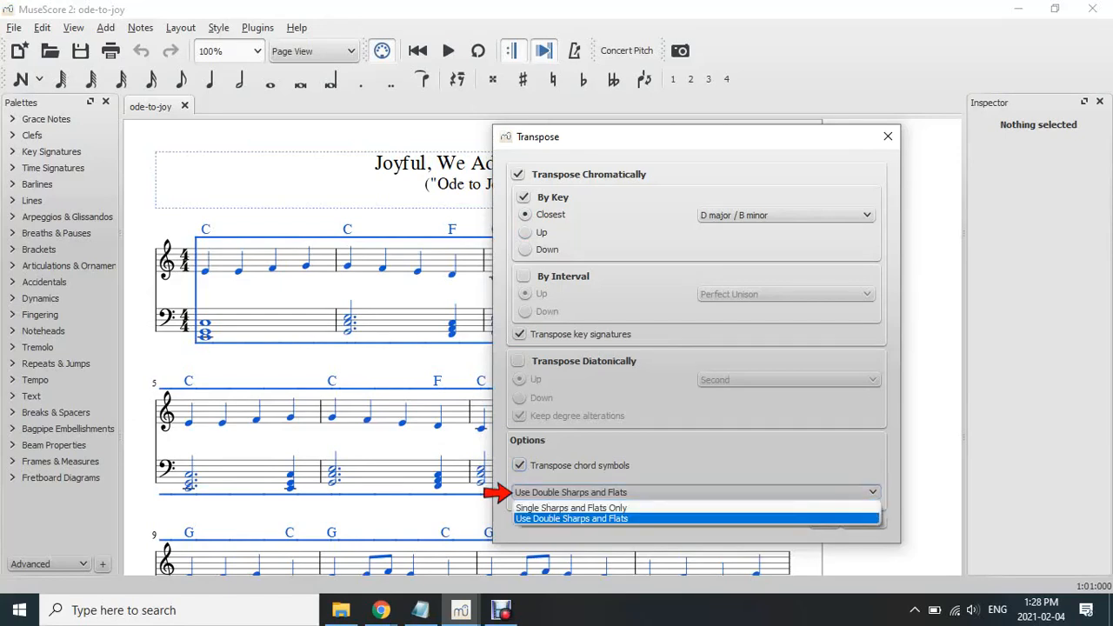
pyautogui.press('Escape')
pyautogui.press('Return')
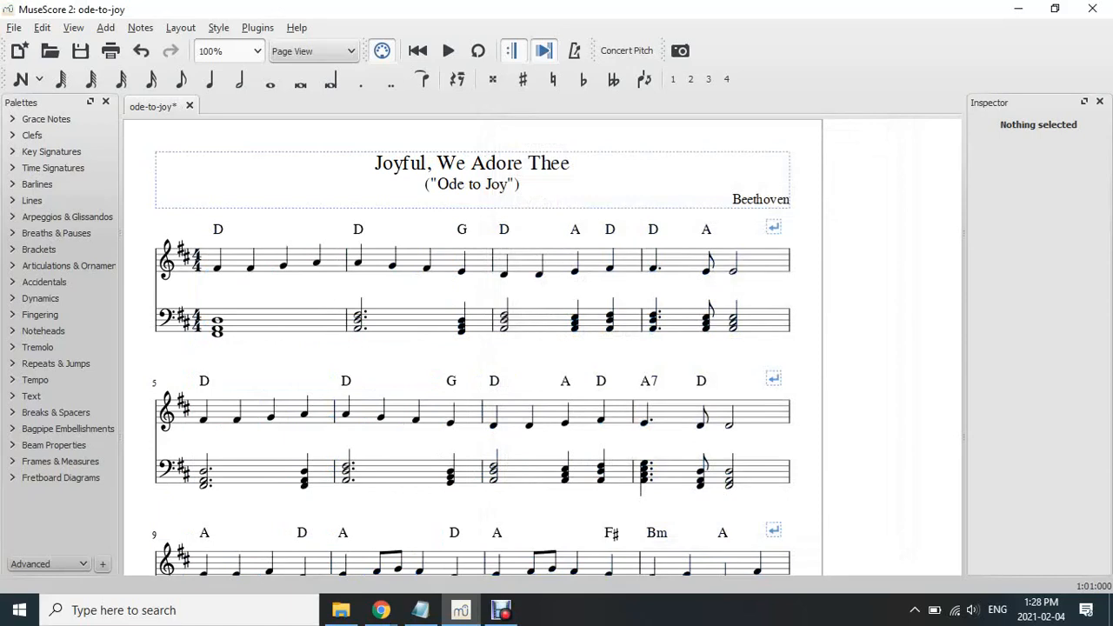
pyautogui.hotkey('ctrl', 'z')
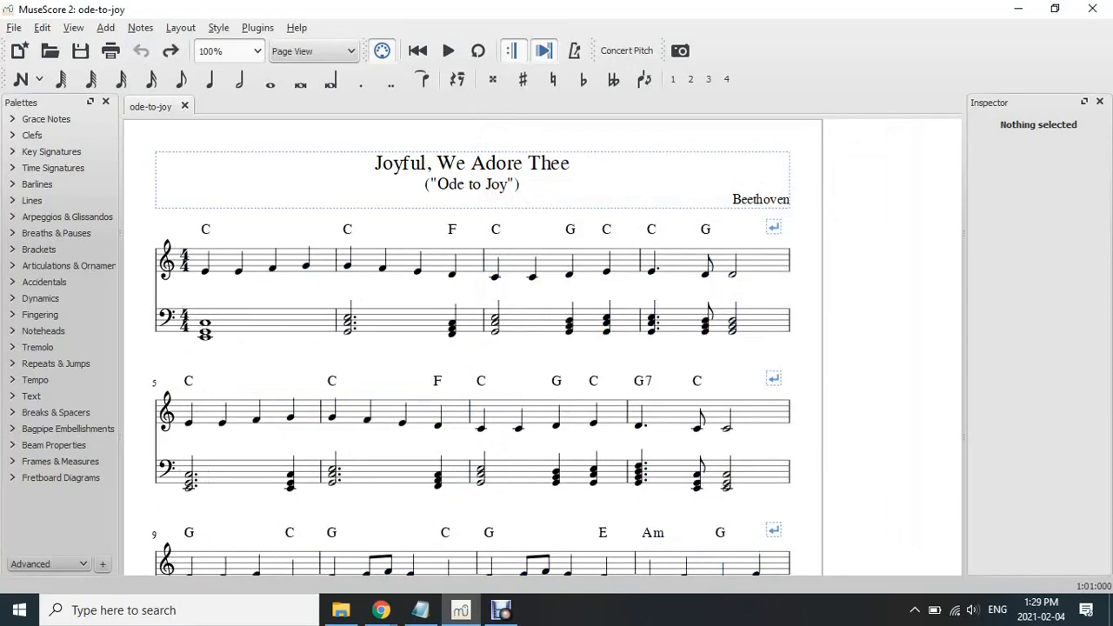
# Transpose the whole score chromatically by interval, up a Major Second, including key signatures and chord symbols
pyautogui.click(140, 28)
pyautogui.click(171, 154)
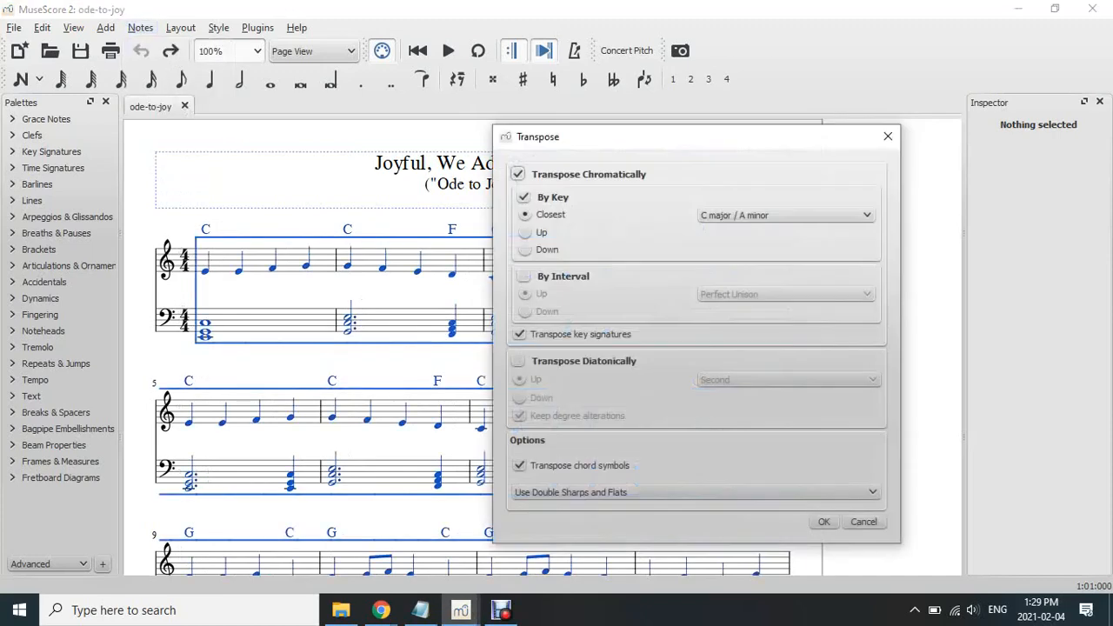
pyautogui.click(523, 276)
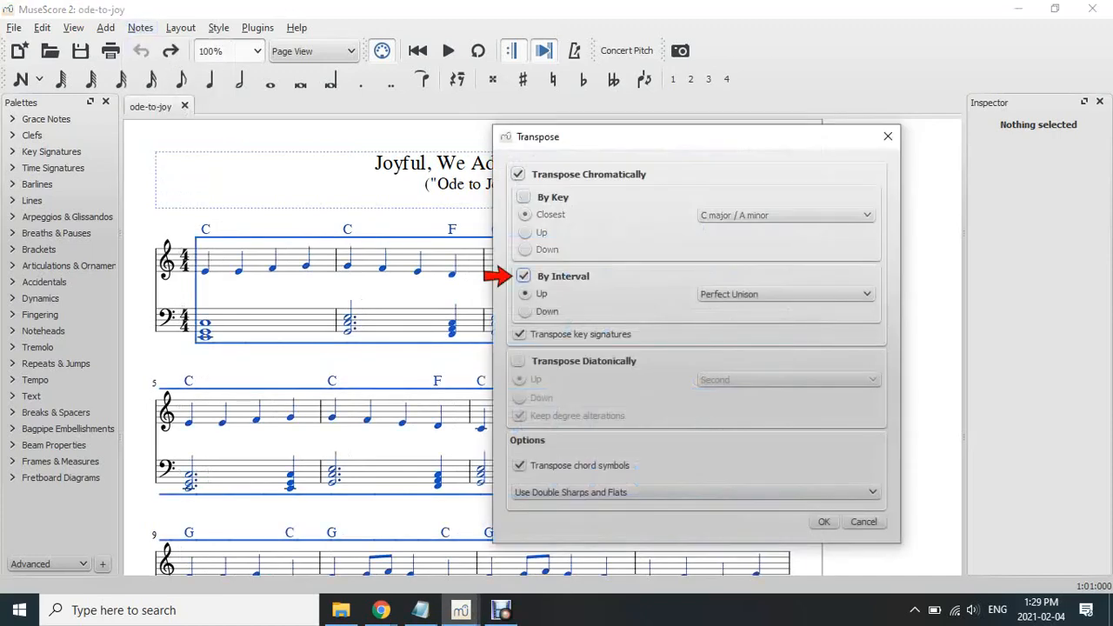
pyautogui.click(785, 294)
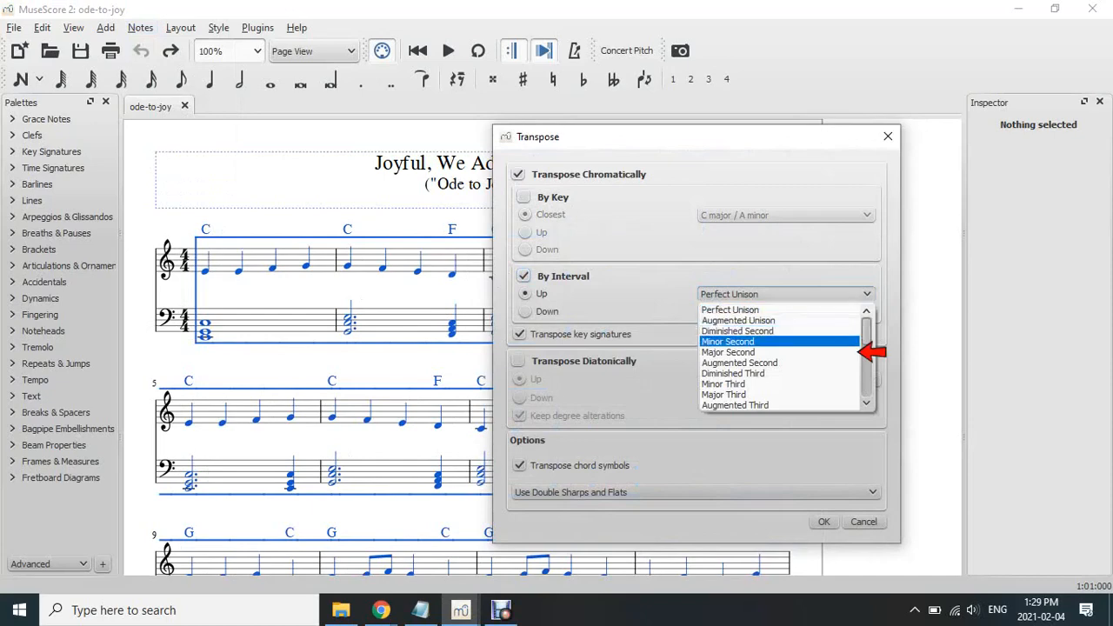
pyautogui.click(727, 352)
pyautogui.click(824, 522)
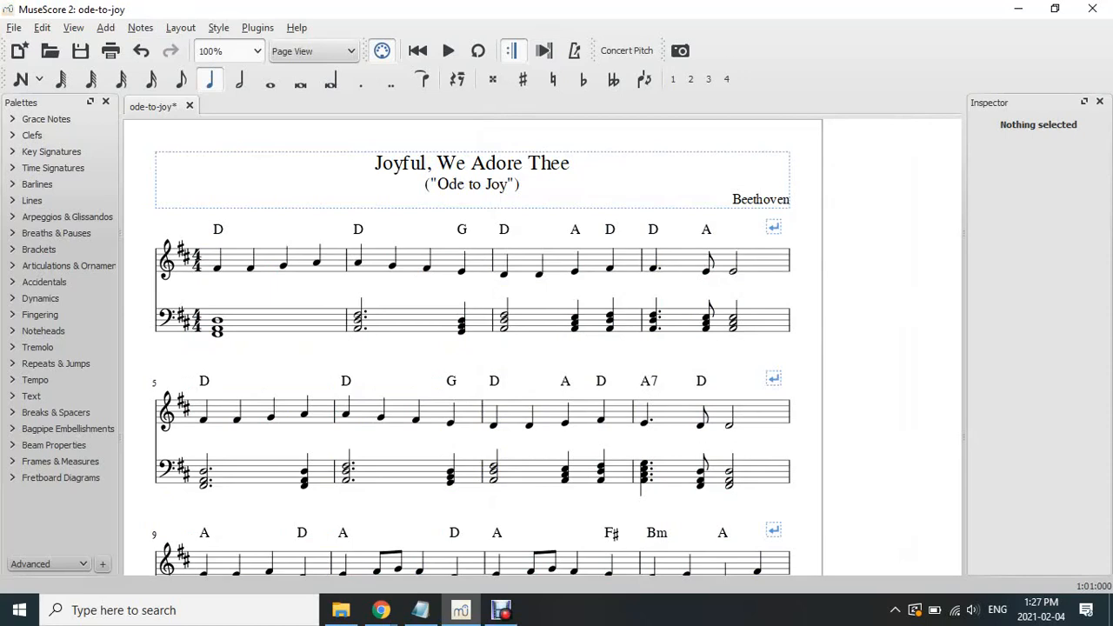
# Select all similar notes in the treble staff, raise them by an octave and play back the score
pyautogui.rightClick(218, 270)
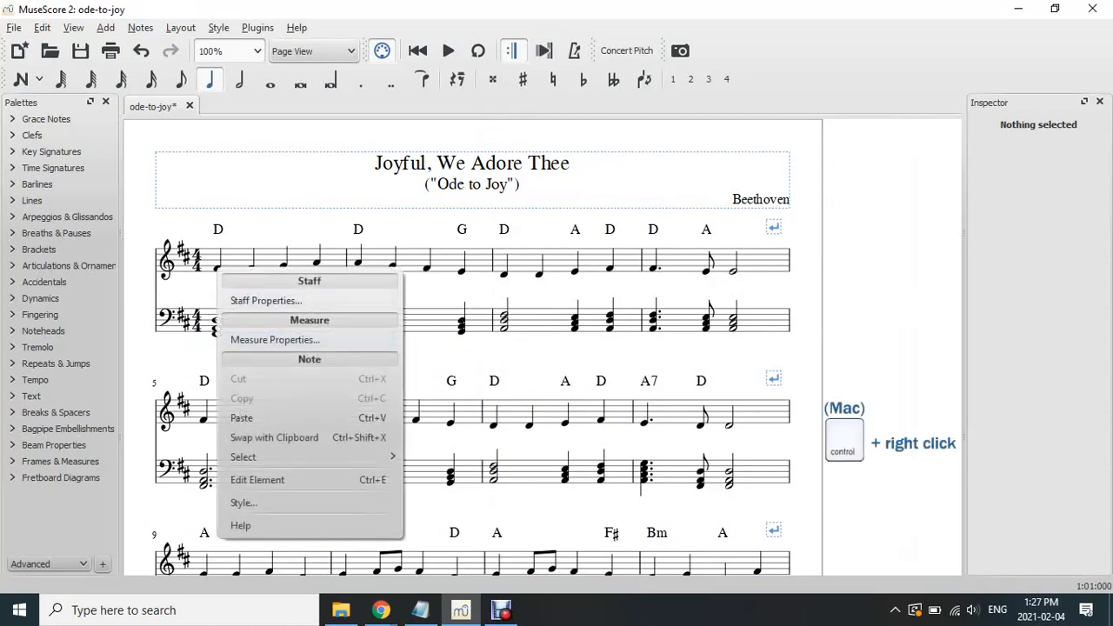
pyautogui.moveTo(261, 457)
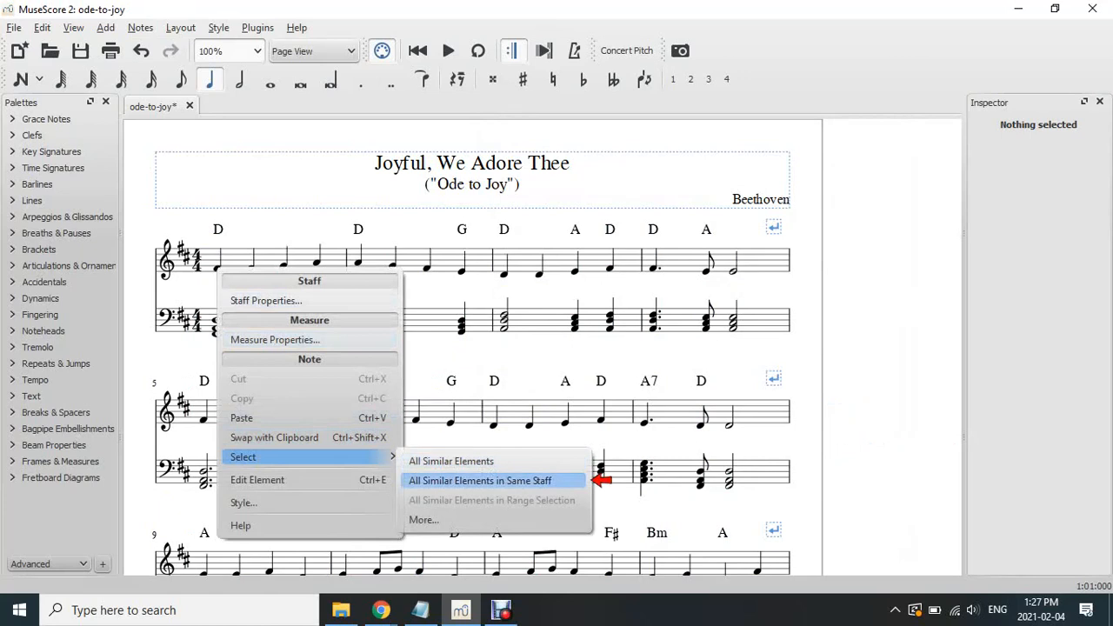
pyautogui.click(480, 481)
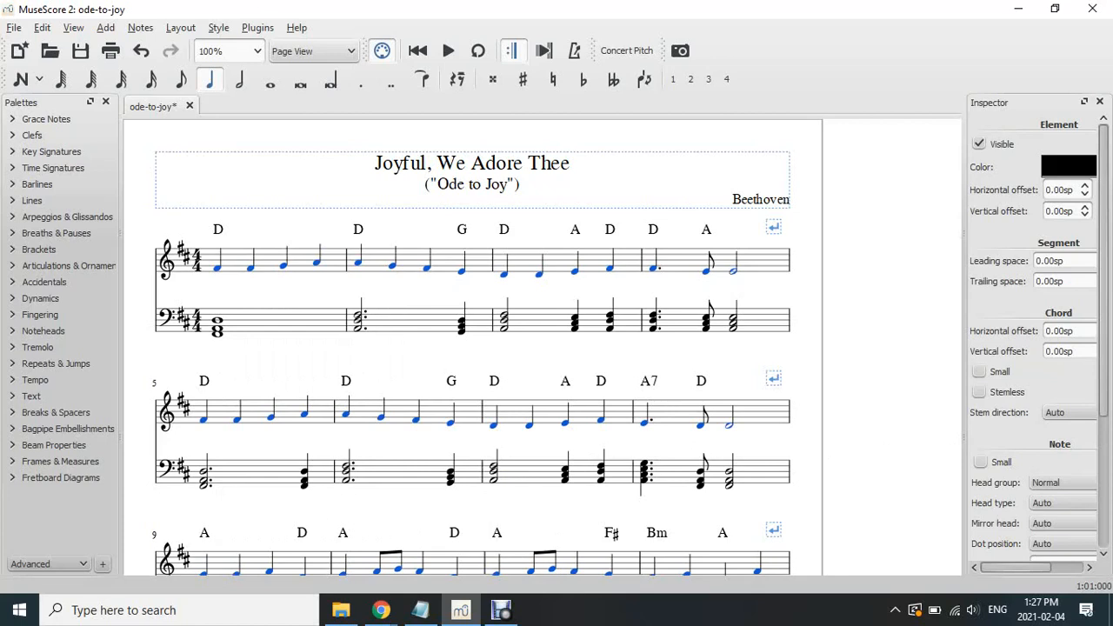
pyautogui.hotkey('ctrl', 'Up')
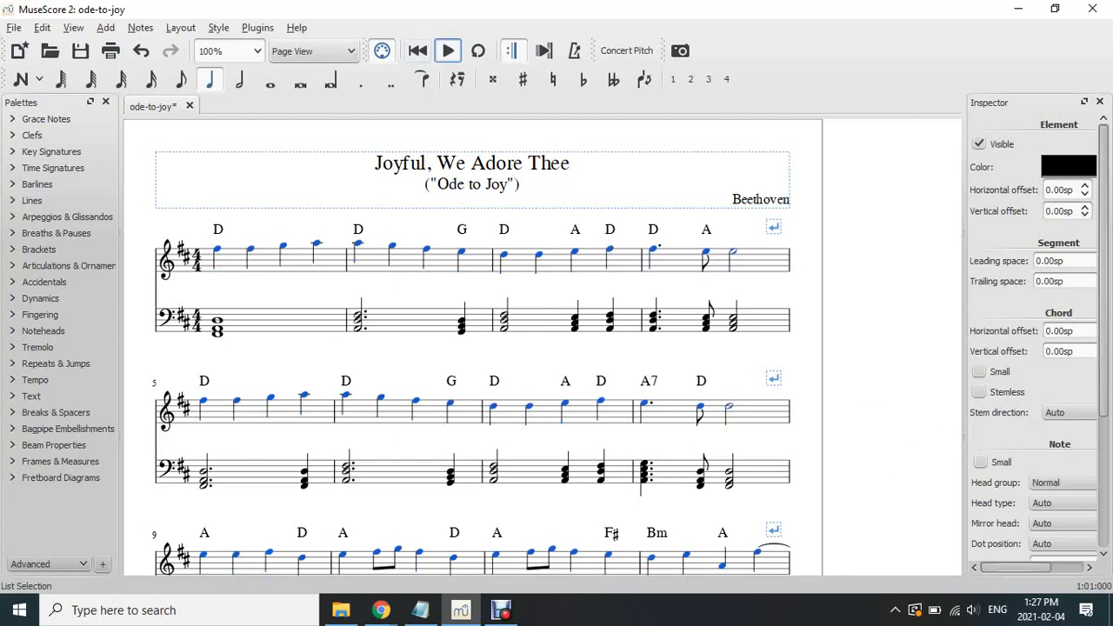
pyautogui.click(448, 50)
# Shift the lowest note of measure 1's bass chord up an octave and back twice, and its top note down an octave and back
pyautogui.click(217, 334)
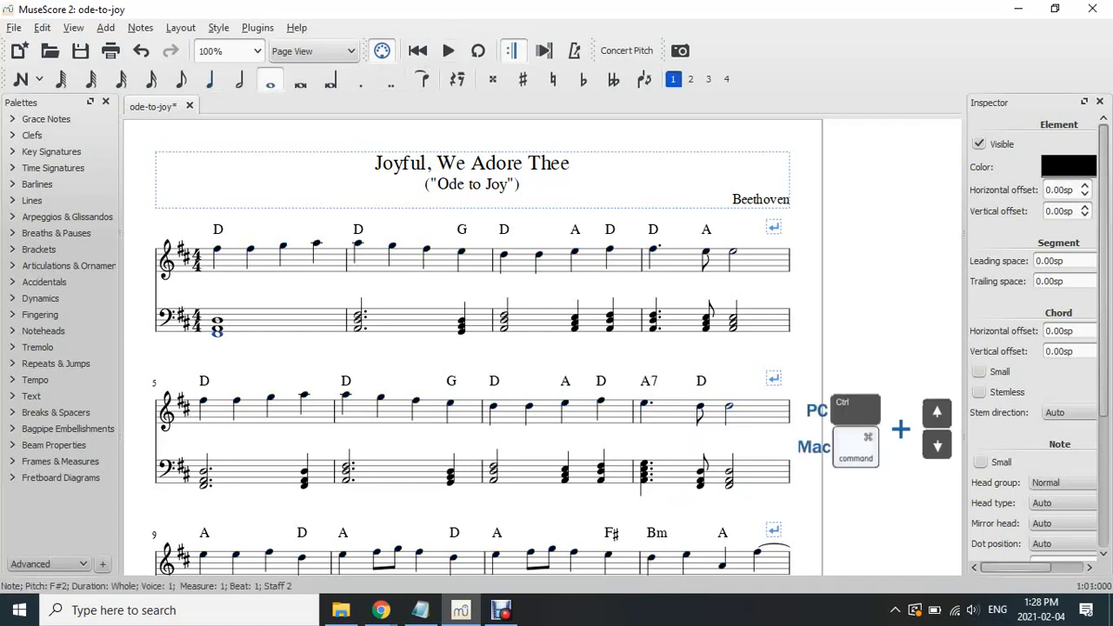
pyautogui.hotkey('ctrl', 'Up')
pyautogui.hotkey('ctrl', 'Down')
pyautogui.hotkey('ctrl', 'Up')
pyautogui.hotkey('ctrl', 'Down')
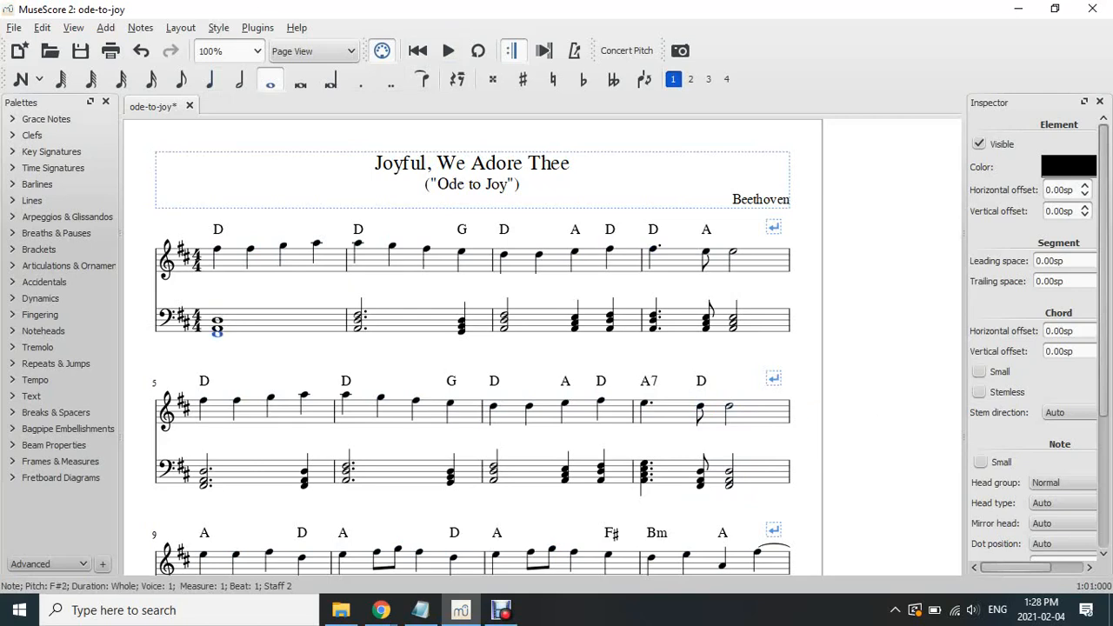
pyautogui.click(217, 321)
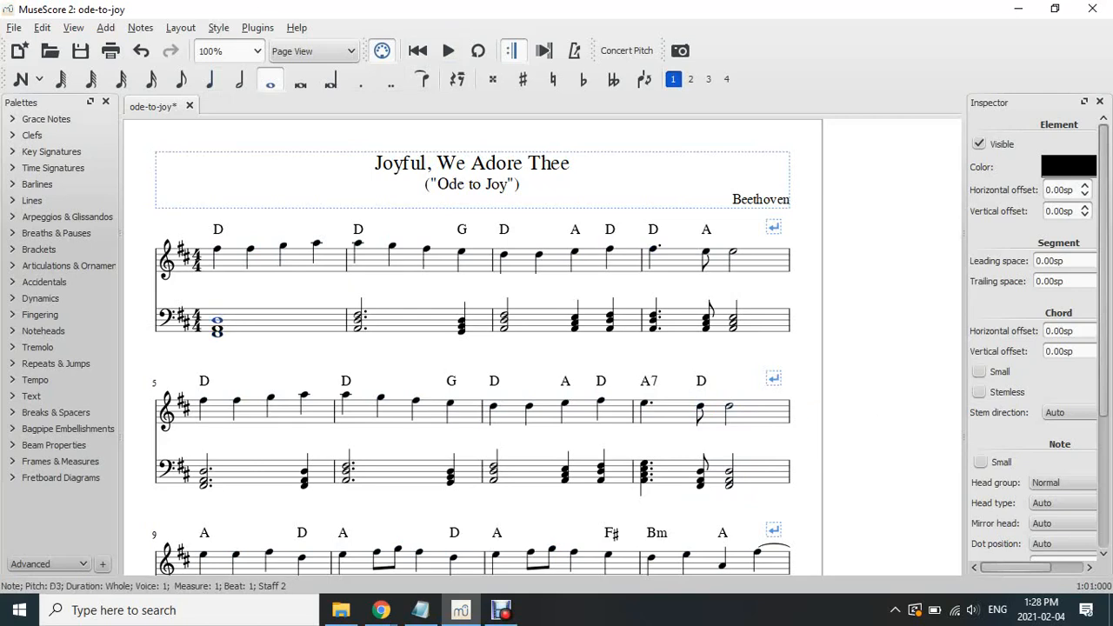
pyautogui.hotkey('ctrl', 'Down')
pyautogui.hotkey('ctrl', 'Up')
# Close the ode-to-joy score and open the recently used score Italian_Concerto_in_F.mscz
pyautogui.hotkey('ctrl', 'w')
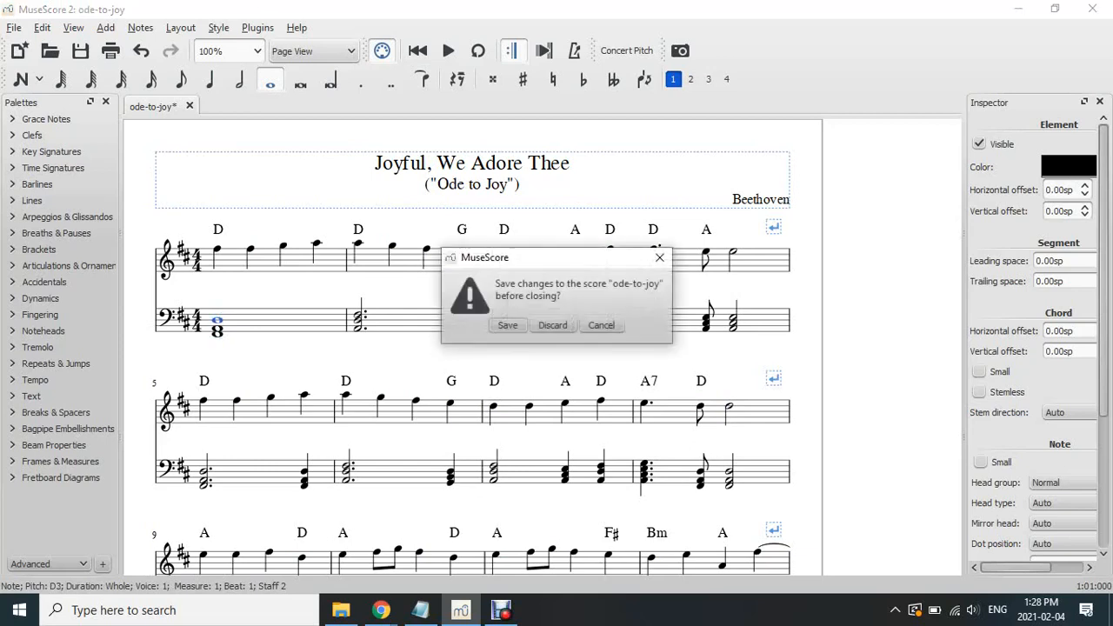
pyautogui.press('Return')
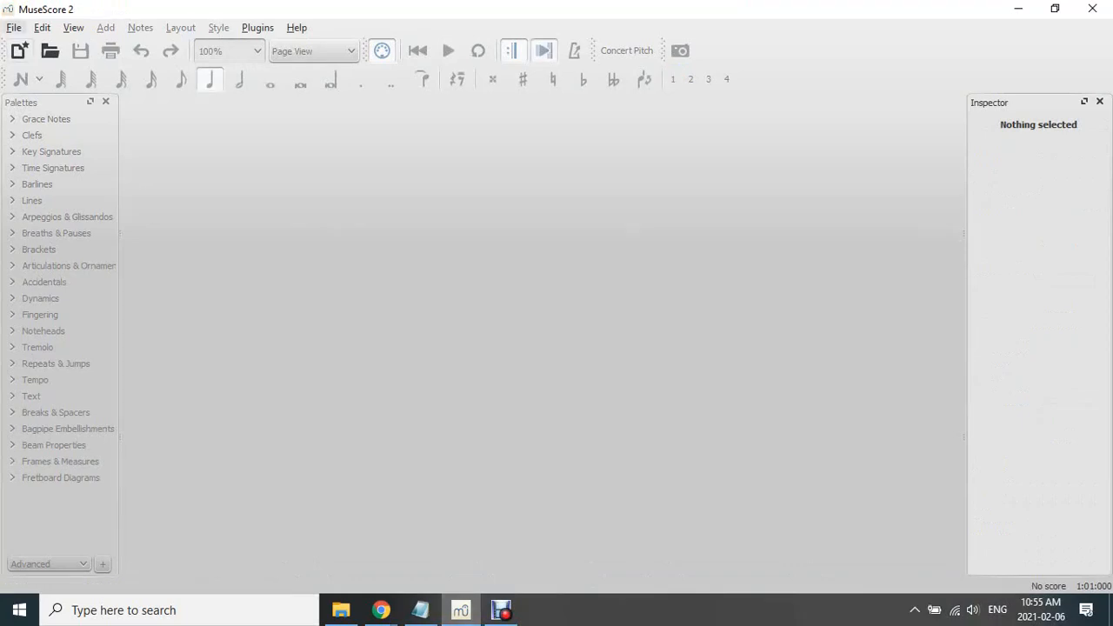
pyautogui.click(14, 28)
pyautogui.moveTo(52, 90)
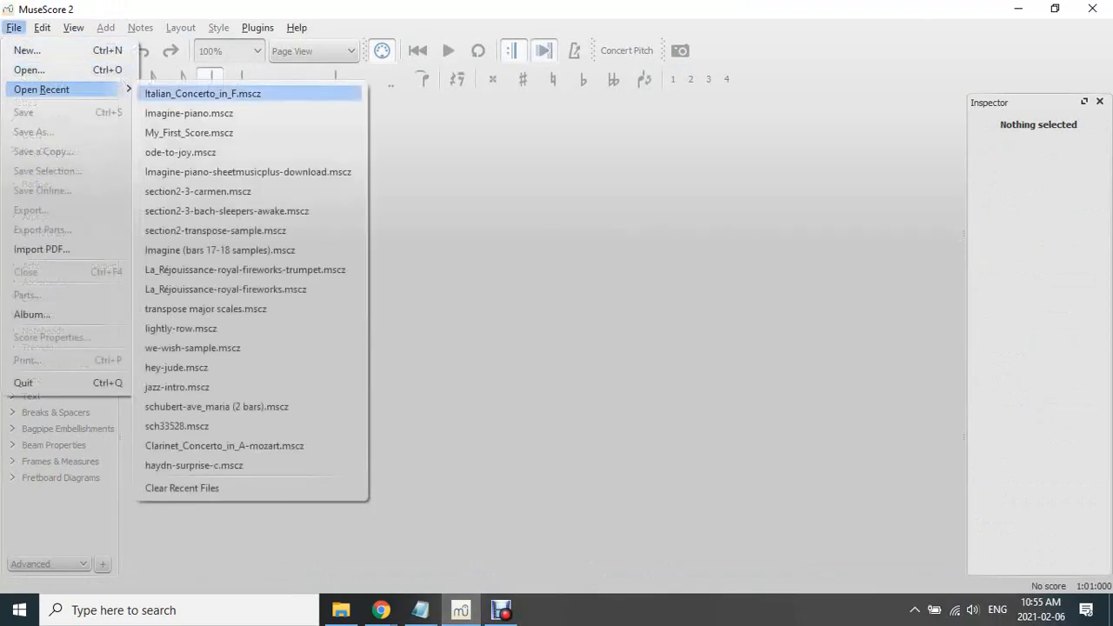
pyautogui.click(200, 93)
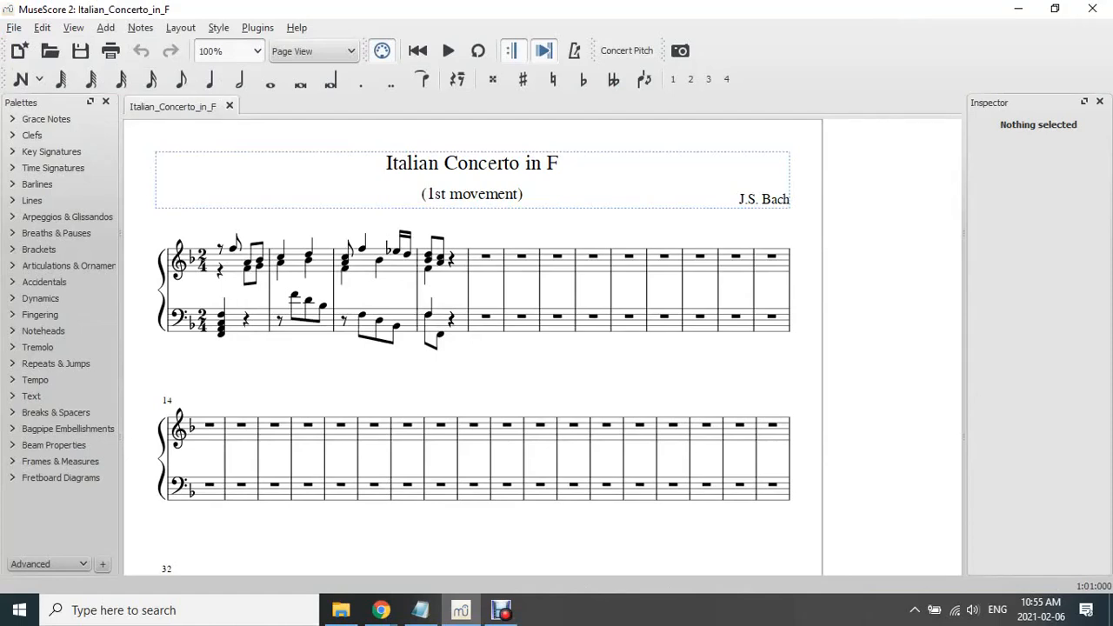
# Copy measures 1 to 4 of both staves and paste them starting at measure 5
pyautogui.press('shift')
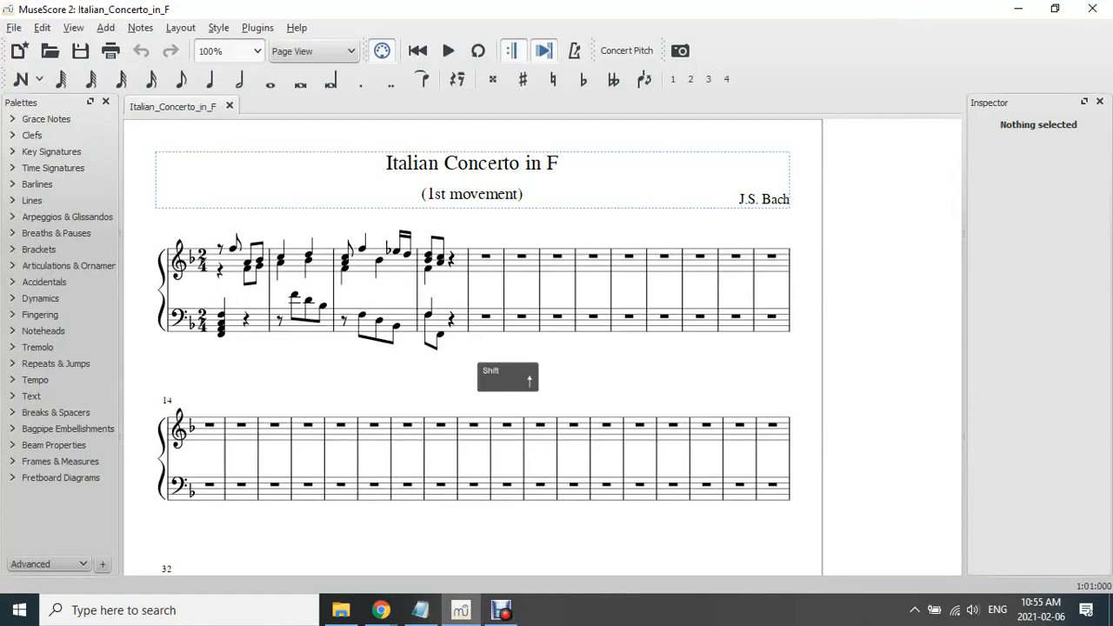
pyautogui.keyDown('shift'); pyautogui.click(234, 263); pyautogui.keyUp('shift')
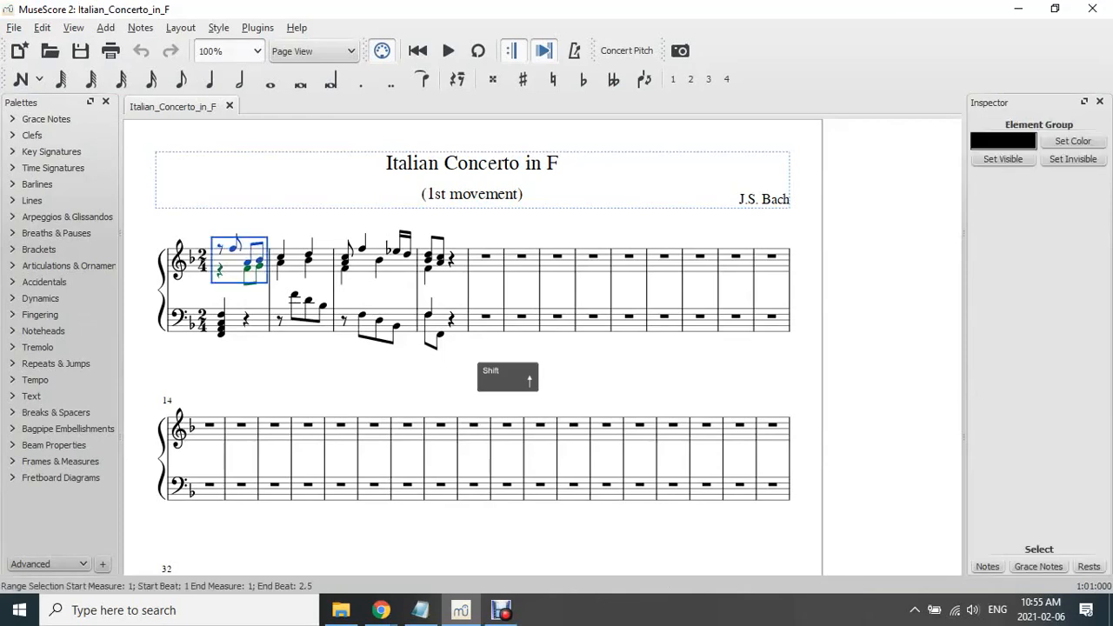
pyautogui.keyDown('shift'); pyautogui.click(451, 320); pyautogui.keyUp('shift')
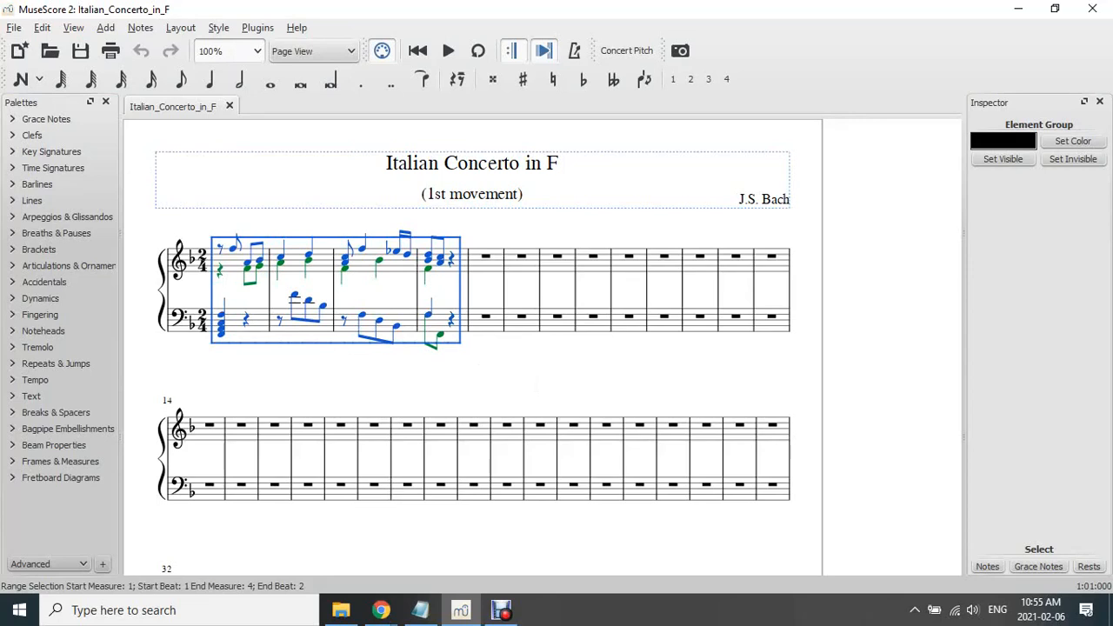
pyautogui.hotkey('ctrl', 'c')
pyautogui.click(486, 268)
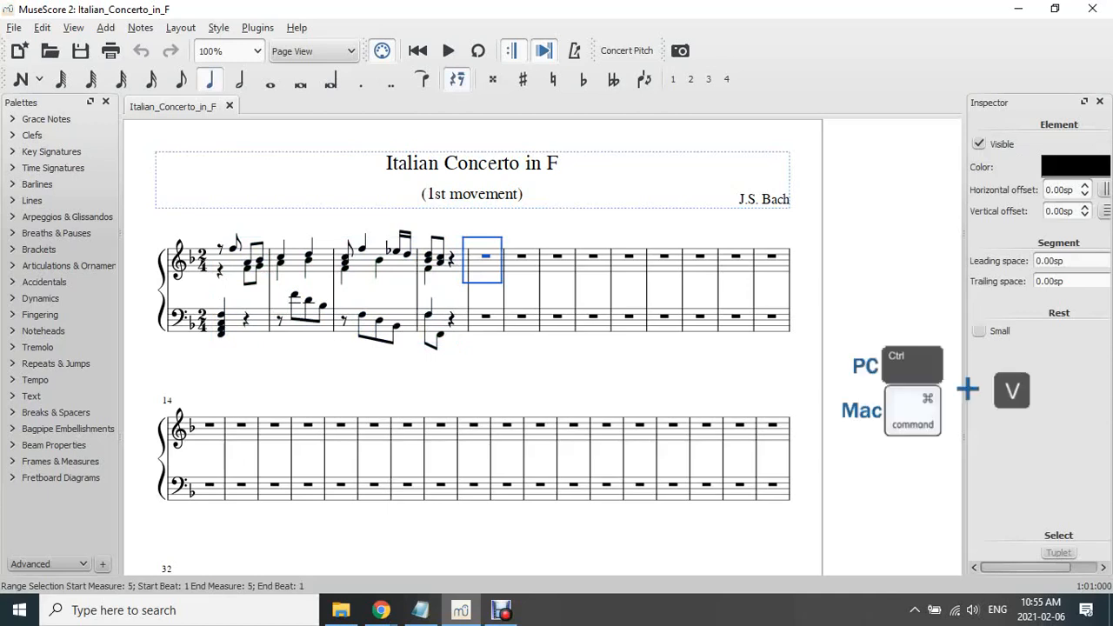
pyautogui.hotkey('ctrl', 'v')
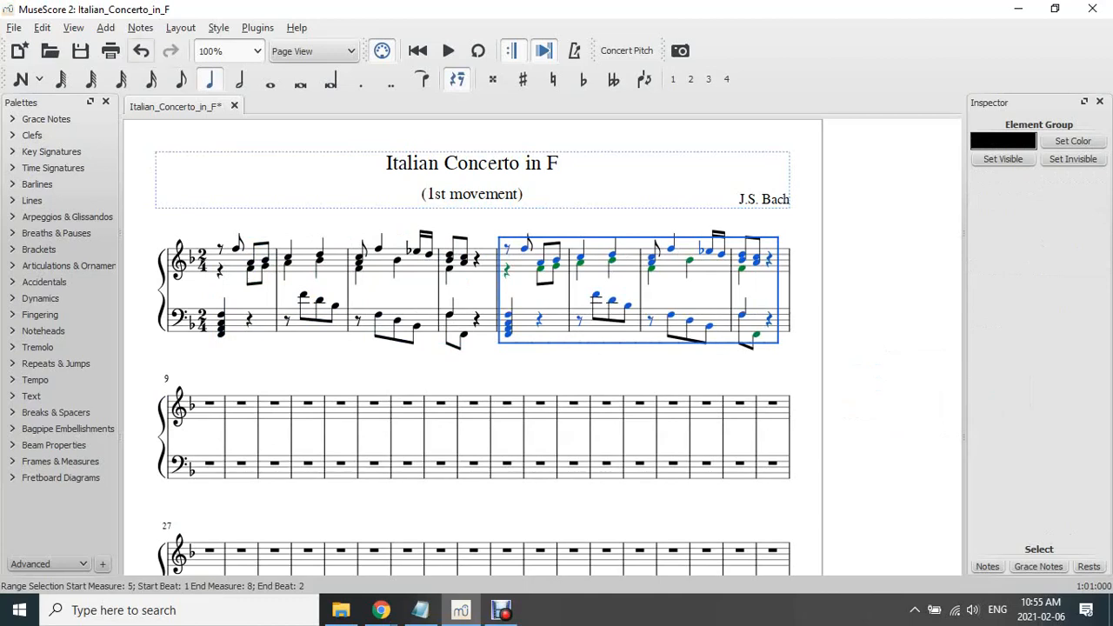
# Set up a chromatic transposition of pasted measures 5 to 8 by key, up to C major / A minor
pyautogui.click(140, 27)
pyautogui.click(172, 154)
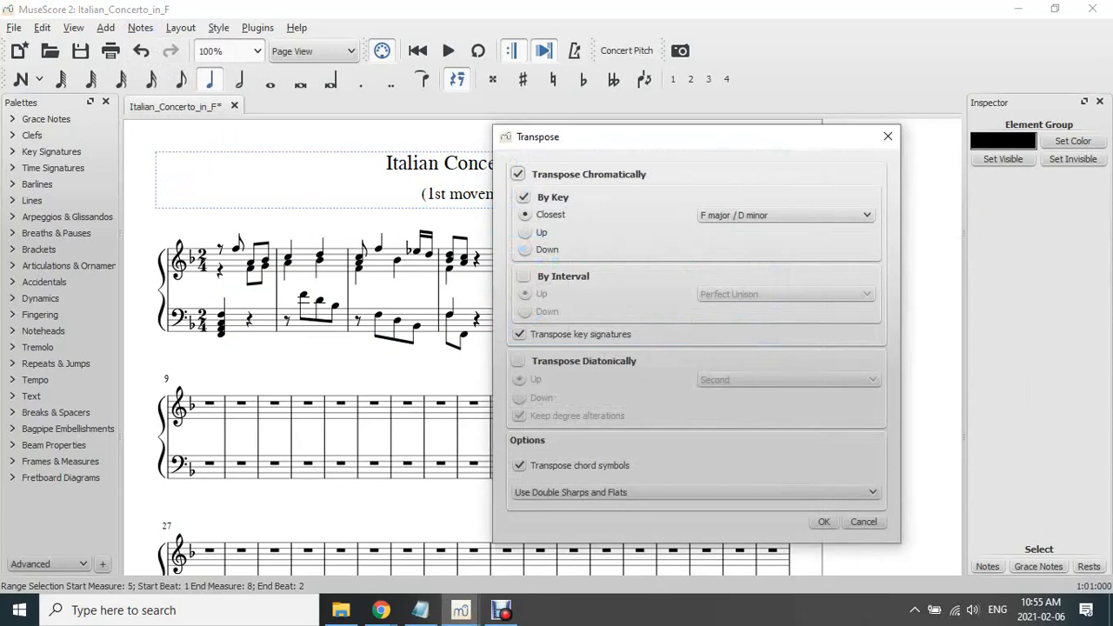
pyautogui.click(525, 232)
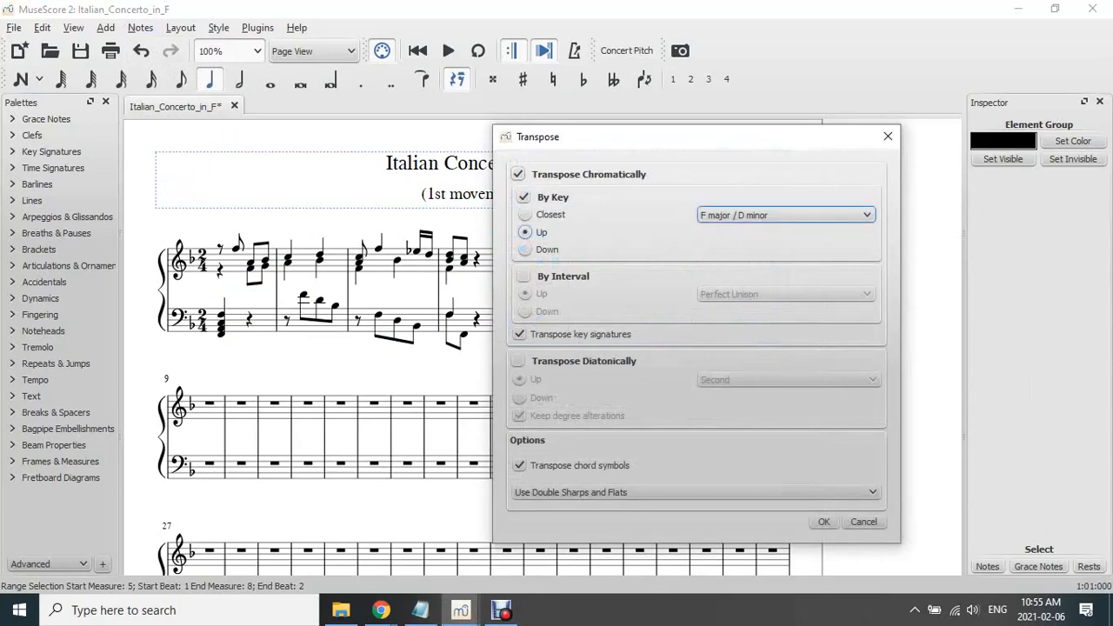
pyautogui.click(786, 214)
pyautogui.scroll(-3, 780, 283)
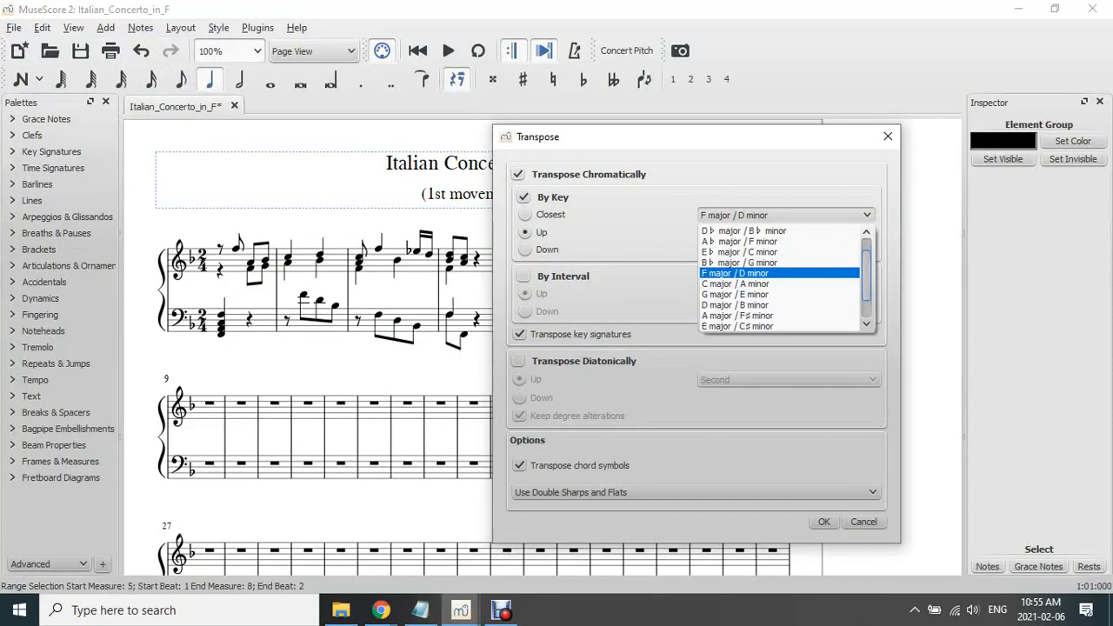
pyautogui.click(765, 273)
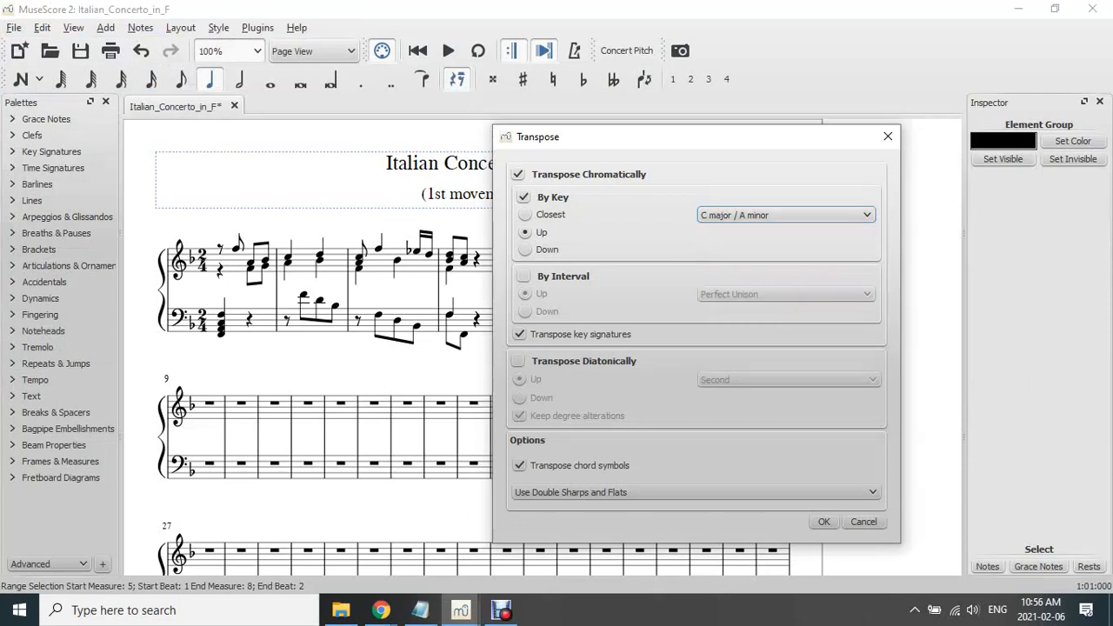
# Transpose measures 5 to 8 by interval, up a Perfect Fifth, and undo the transposition
pyautogui.click(522, 275)
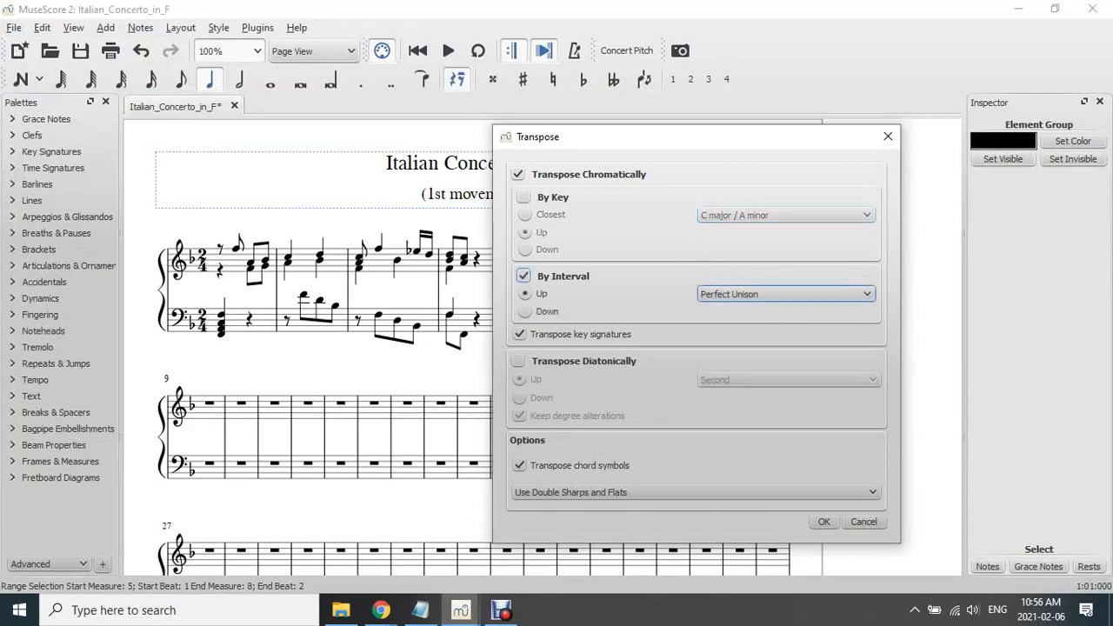
pyautogui.click(782, 294)
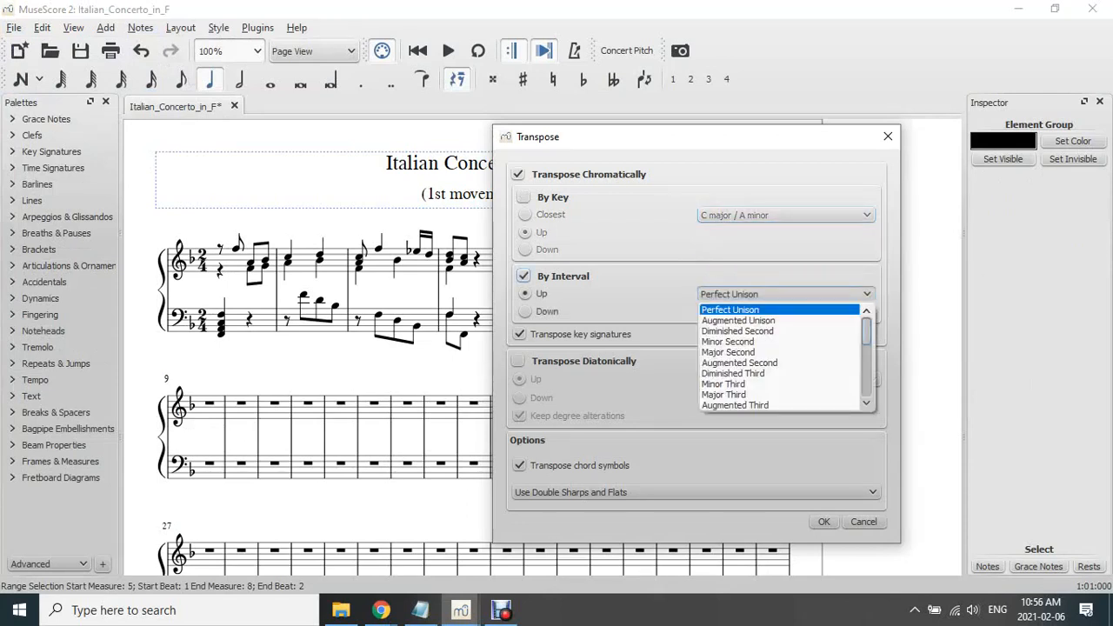
pyautogui.scroll(-2, 780, 357)
pyautogui.press('Down')
pyautogui.press('Down')
pyautogui.press('Down')
pyautogui.press('Down')
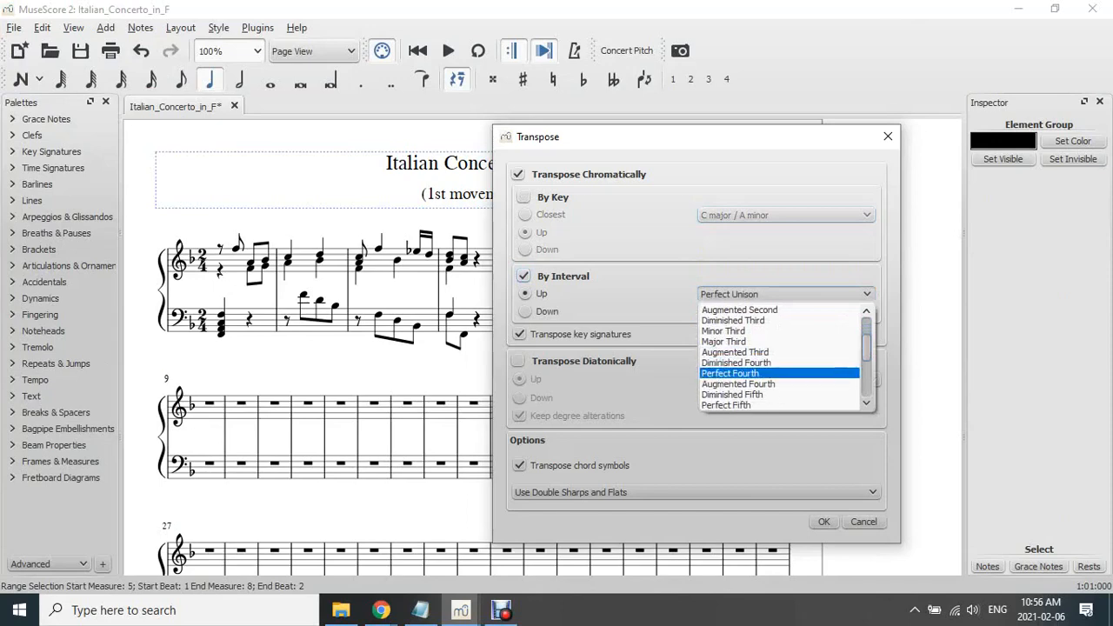
pyautogui.press('Return')
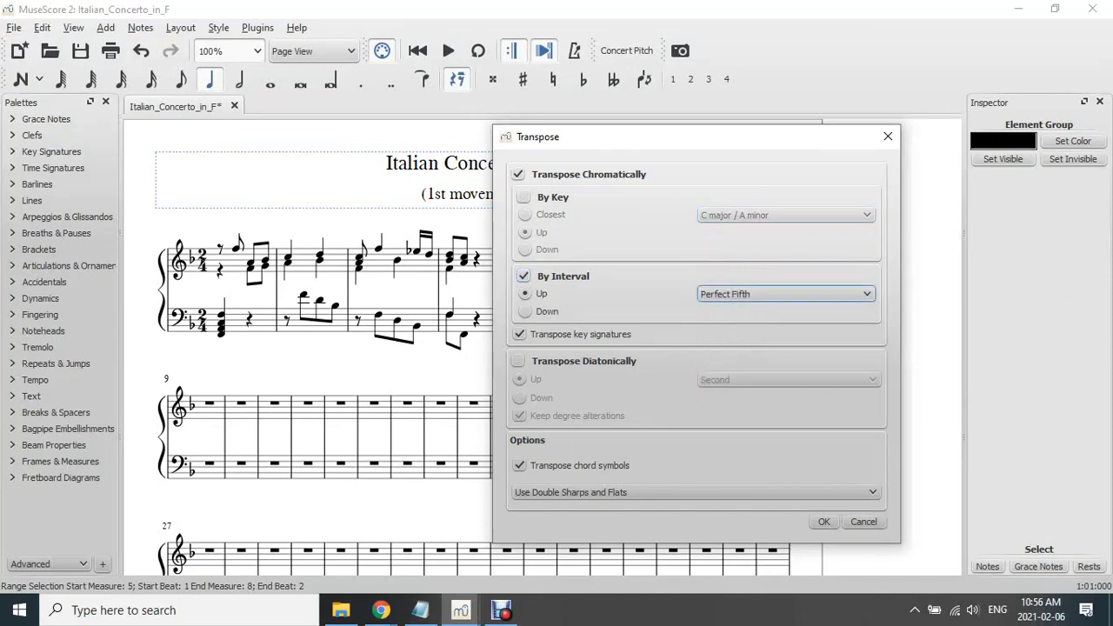
pyautogui.press('Return')
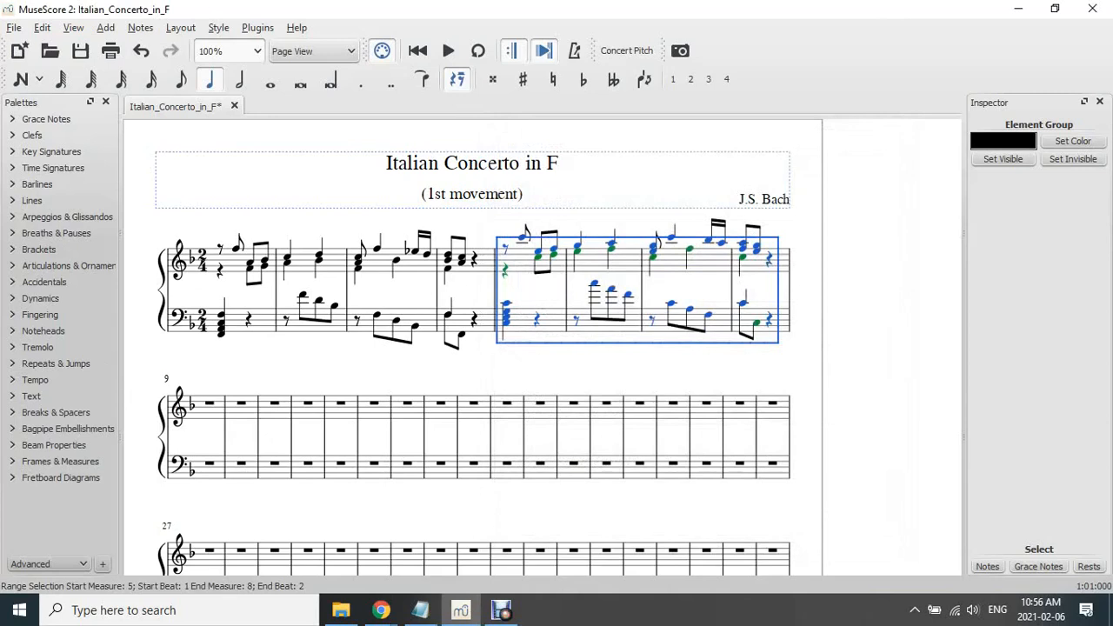
pyautogui.hotkey('ctrl', 'z')
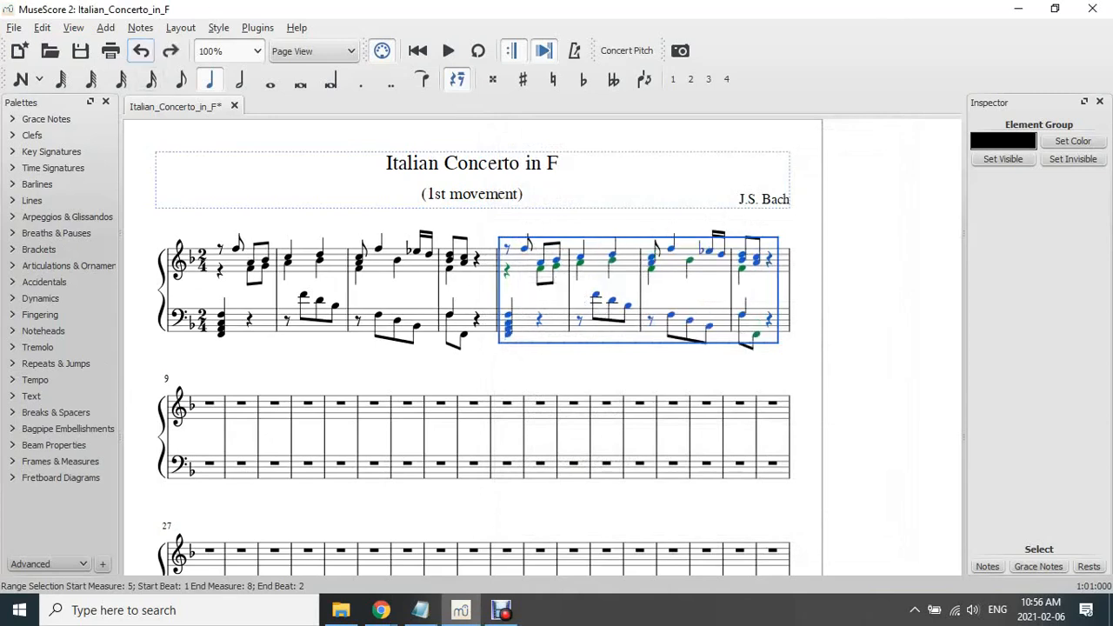
# Raise the pasted notes in measures 5 to 8 semitone by semitone until they are a perfect fifth higher
pyautogui.press('Up')
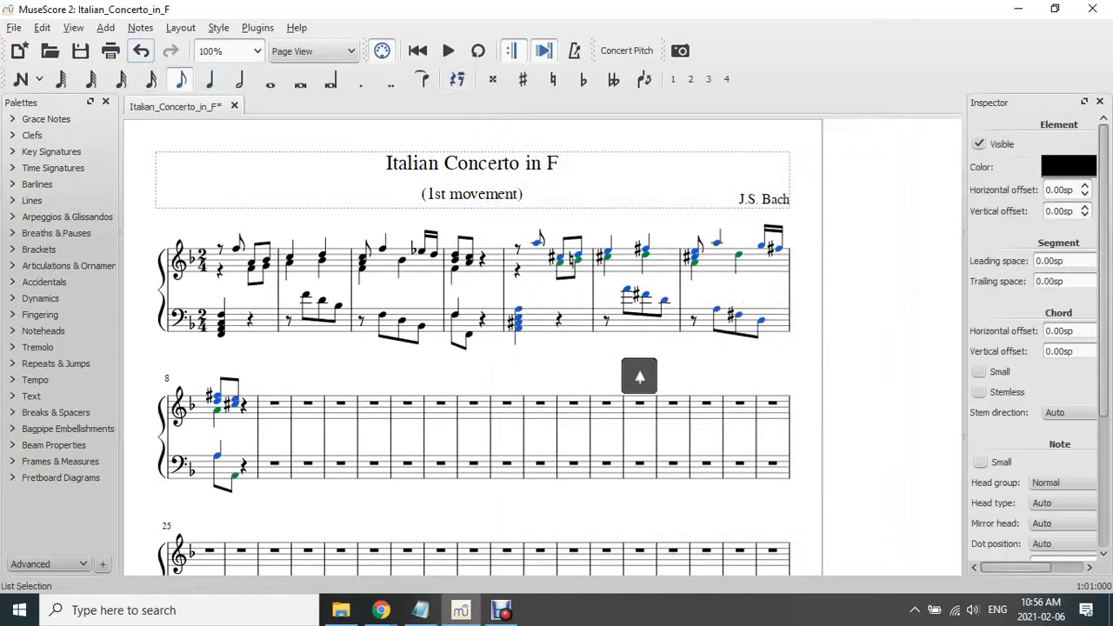
pyautogui.press('Up')
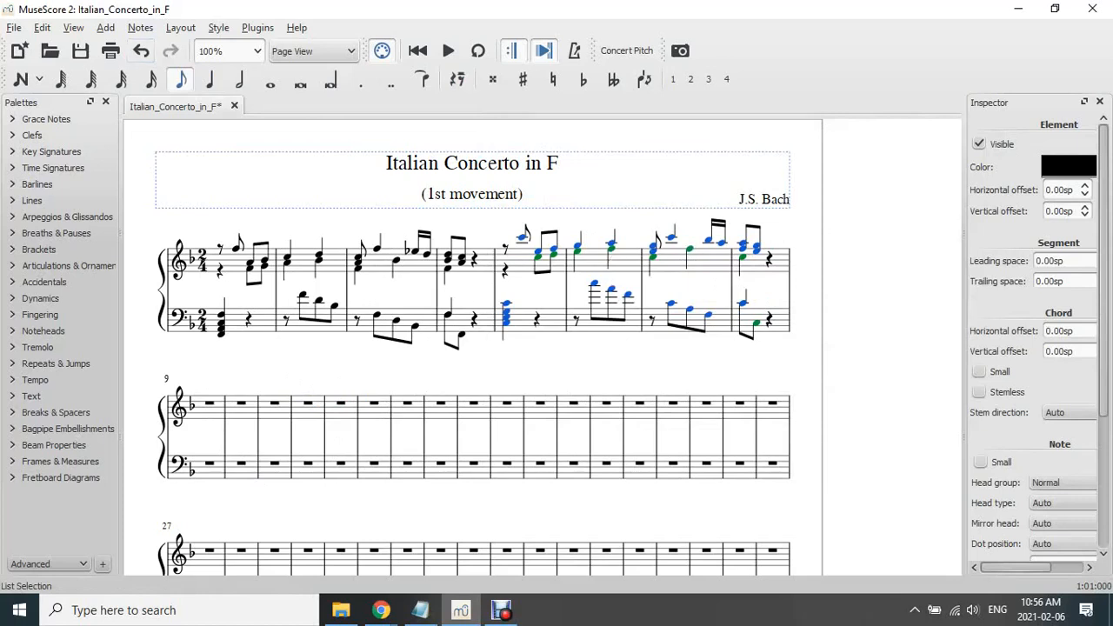
# Try moving measure 6's bass-staff notes onto the upper staff and flipping their stem direction, and undo both changes
pyautogui.click(601, 326)
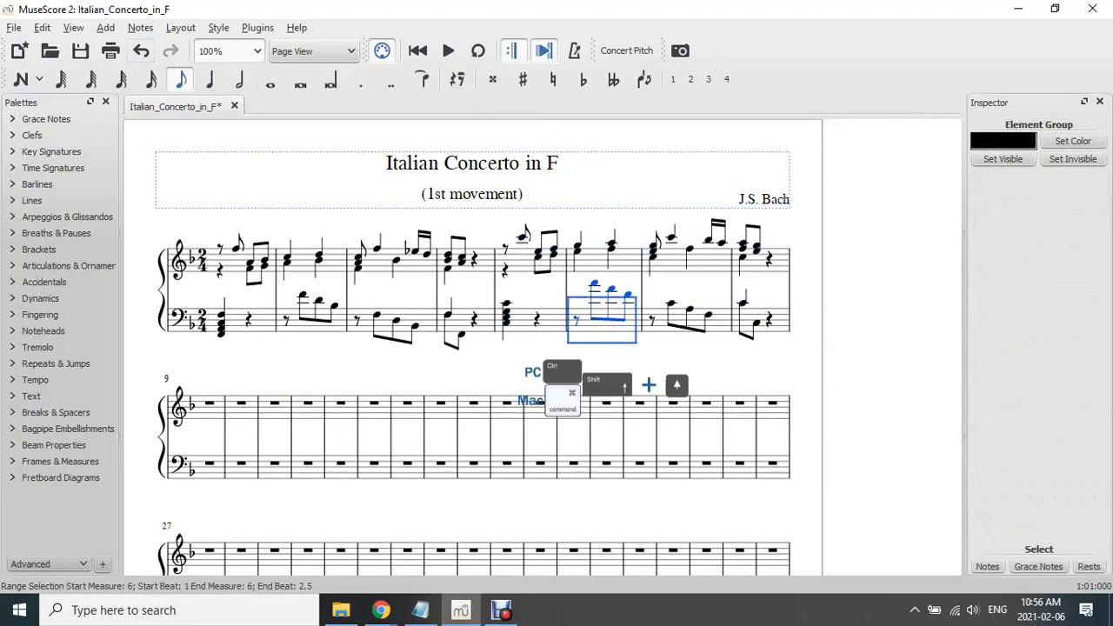
pyautogui.hotkey('ctrl', 'shift', 'Up')
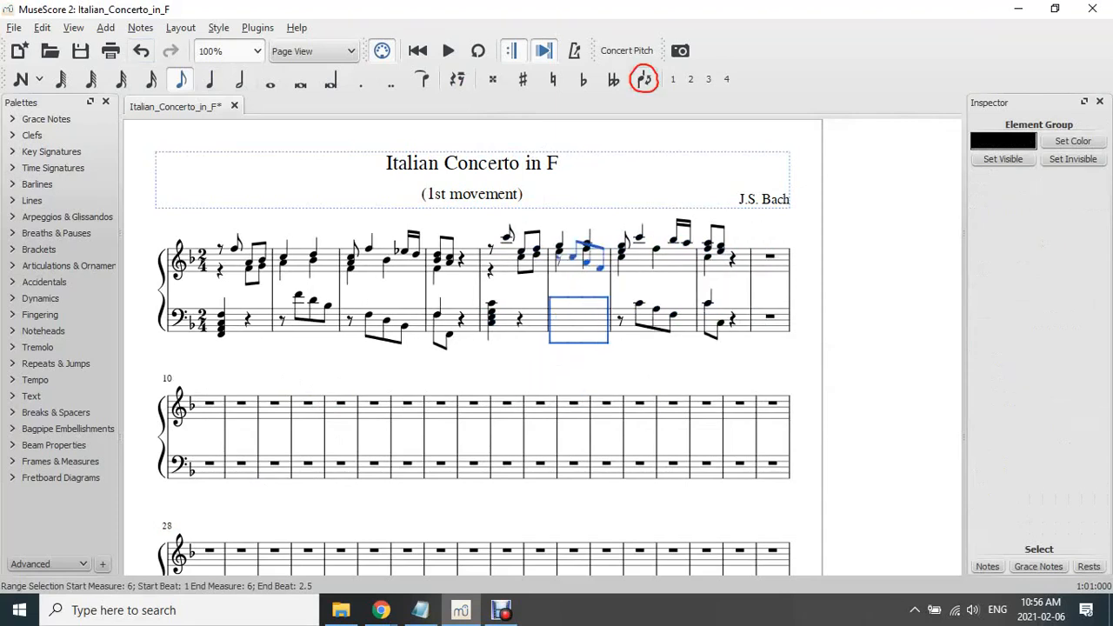
pyautogui.click(643, 79)
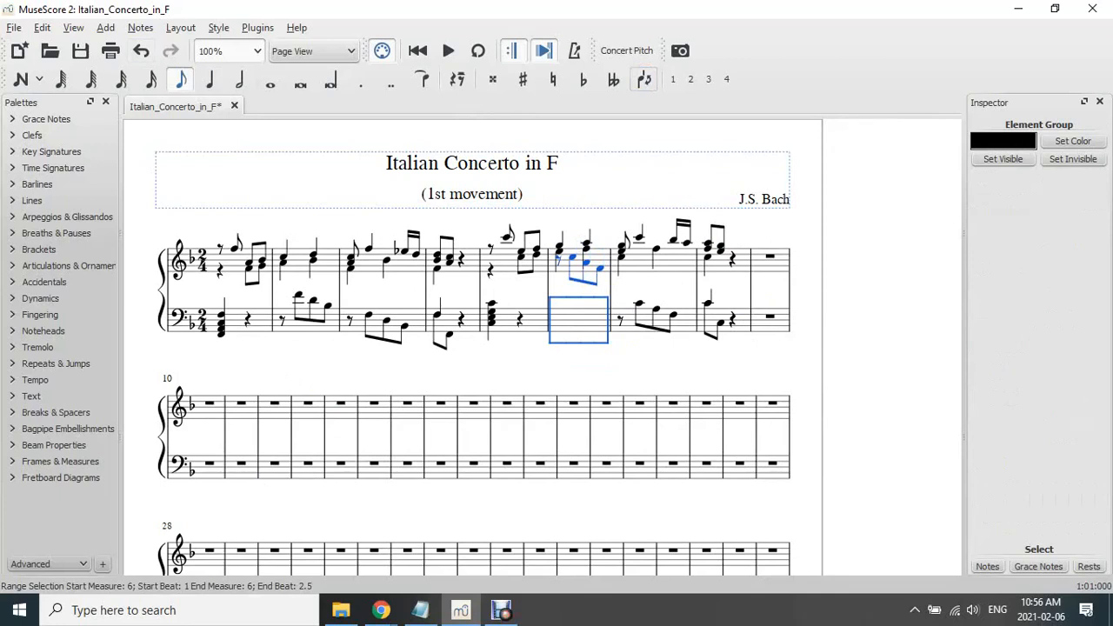
pyautogui.click(141, 51)
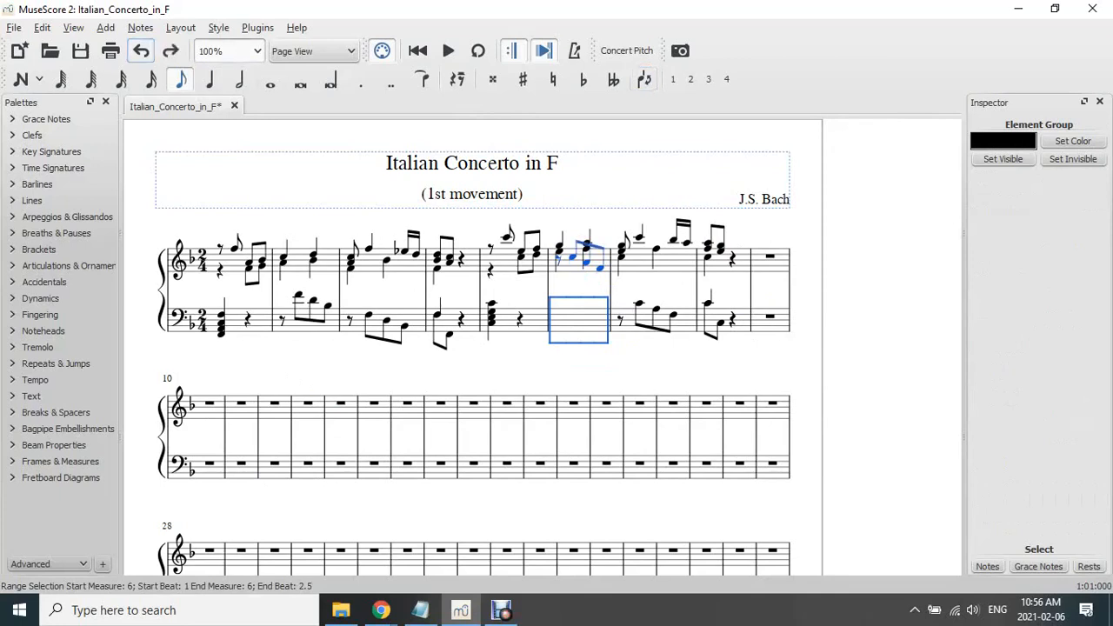
pyautogui.click(140, 50)
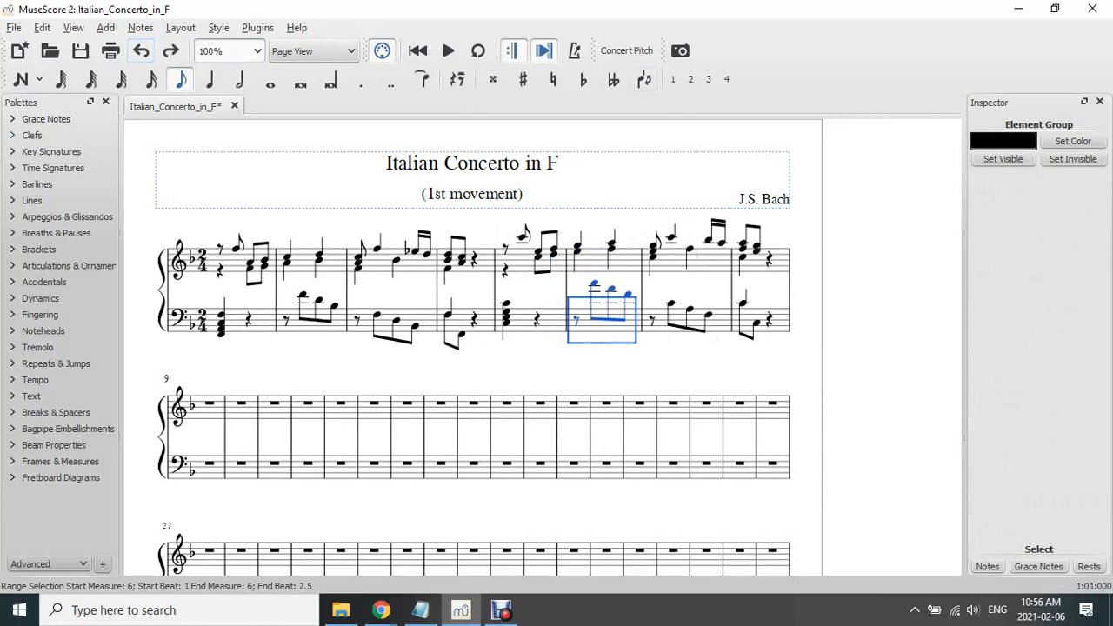
# Add a treble clef at measure 6 of the lower staff and return to a bass clef at measure 7
pyautogui.click(32, 135)
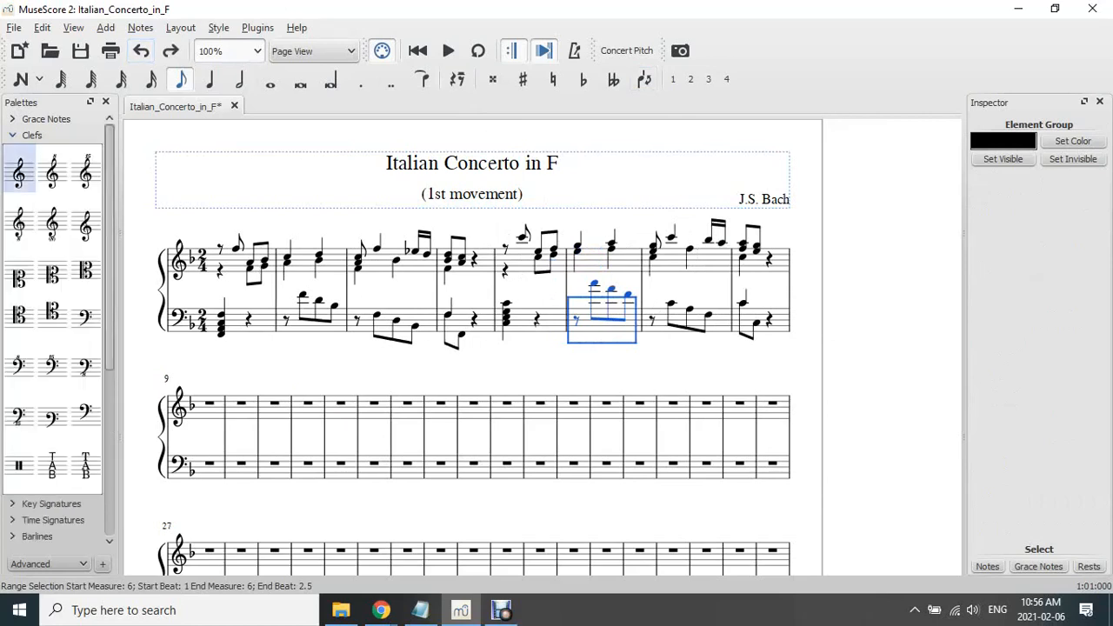
pyautogui.doubleClick(18, 171)
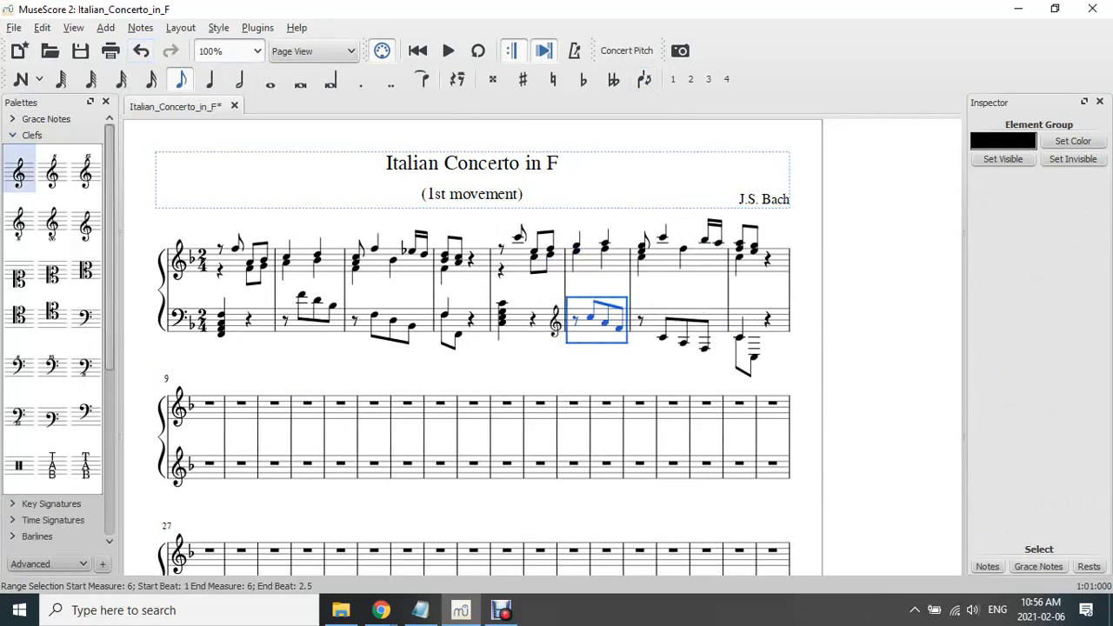
pyautogui.click(677, 313)
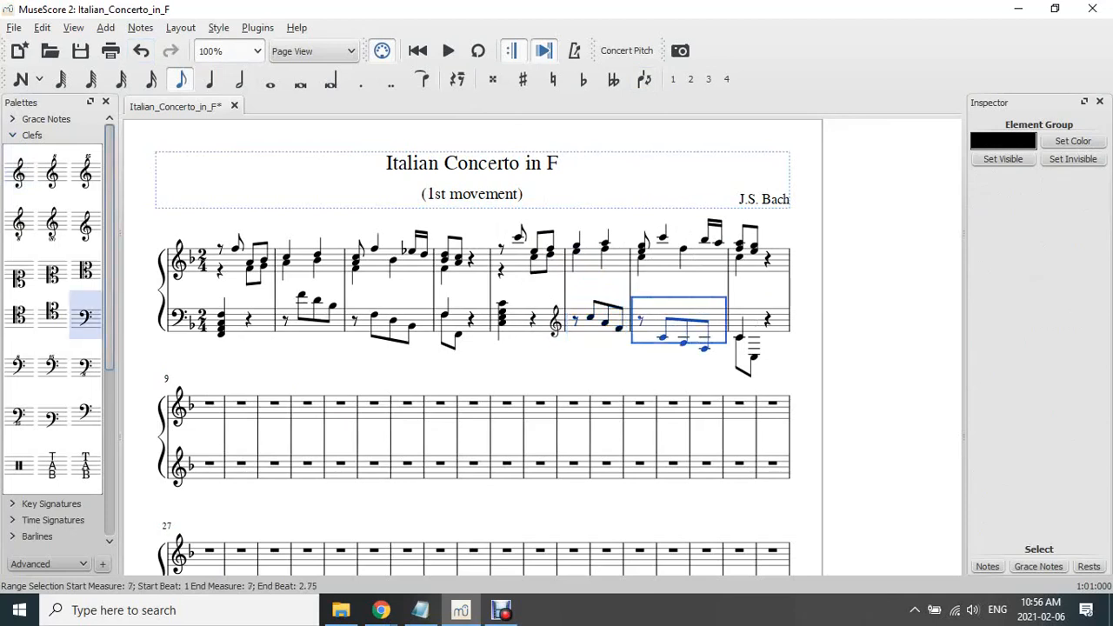
pyautogui.doubleClick(85, 315)
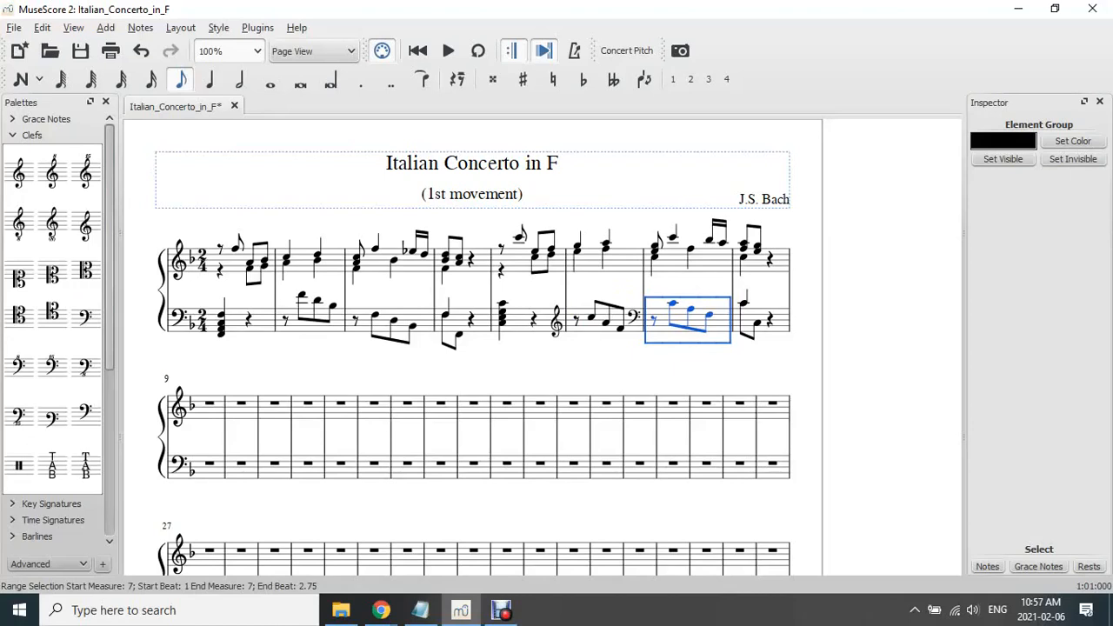
# Apply the C major / A minor key signature to measures 5 to 8 and play back the score
pyautogui.click(518, 261)
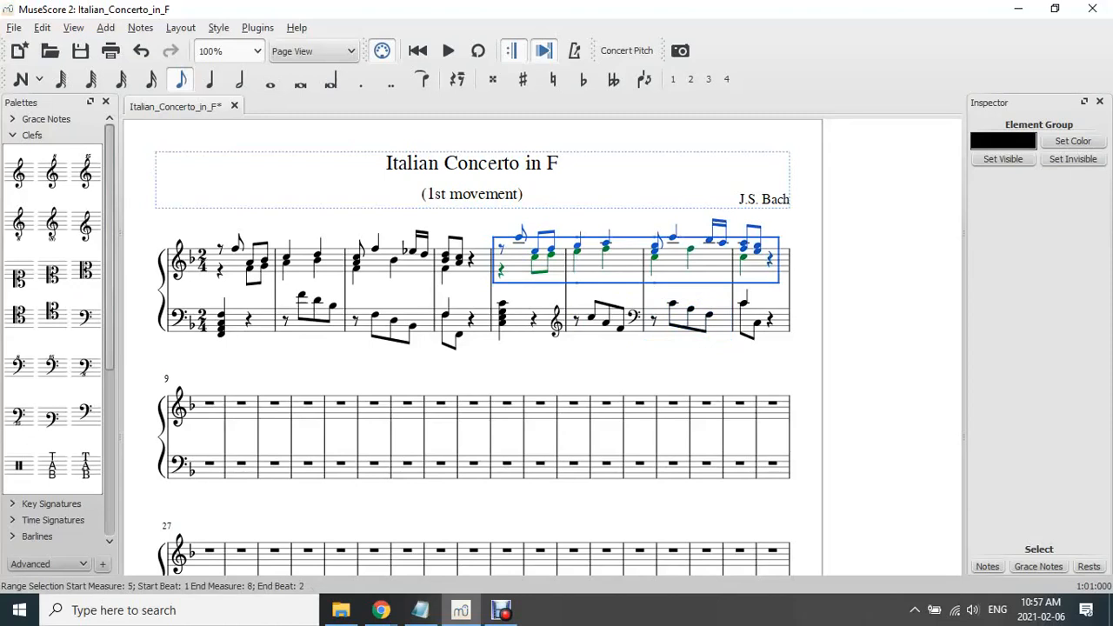
pyautogui.click(13, 135)
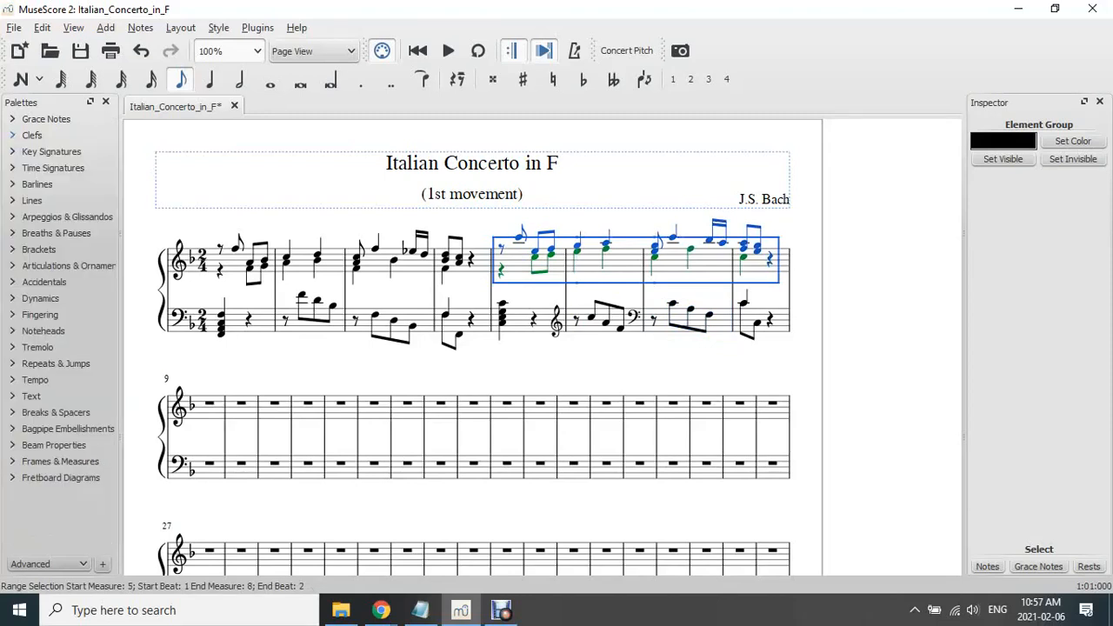
pyautogui.click(13, 152)
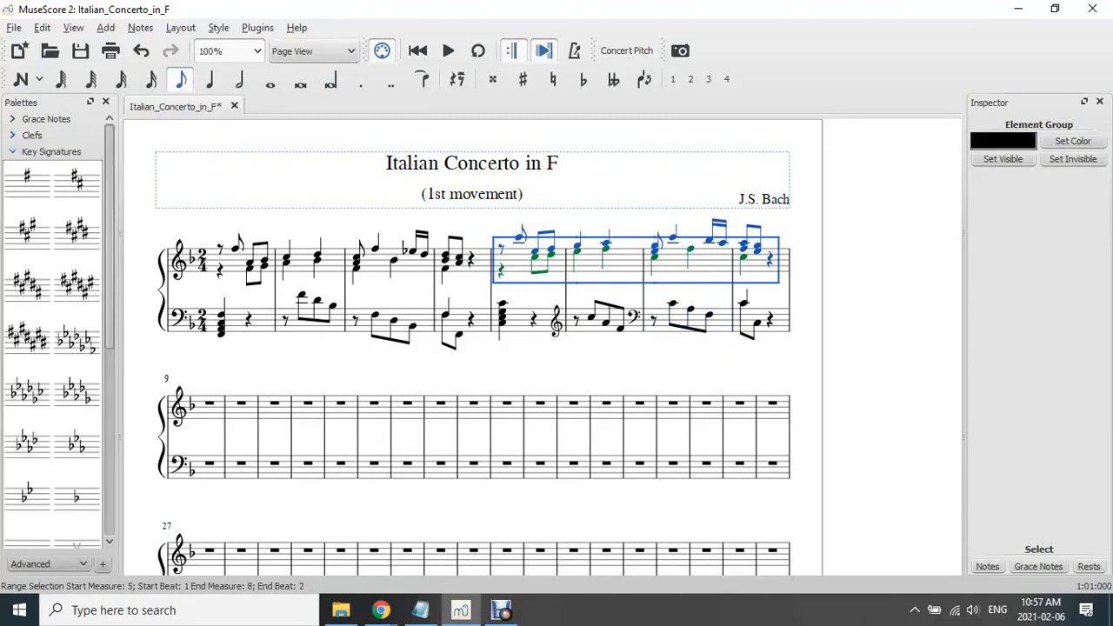
pyautogui.click(25, 533)
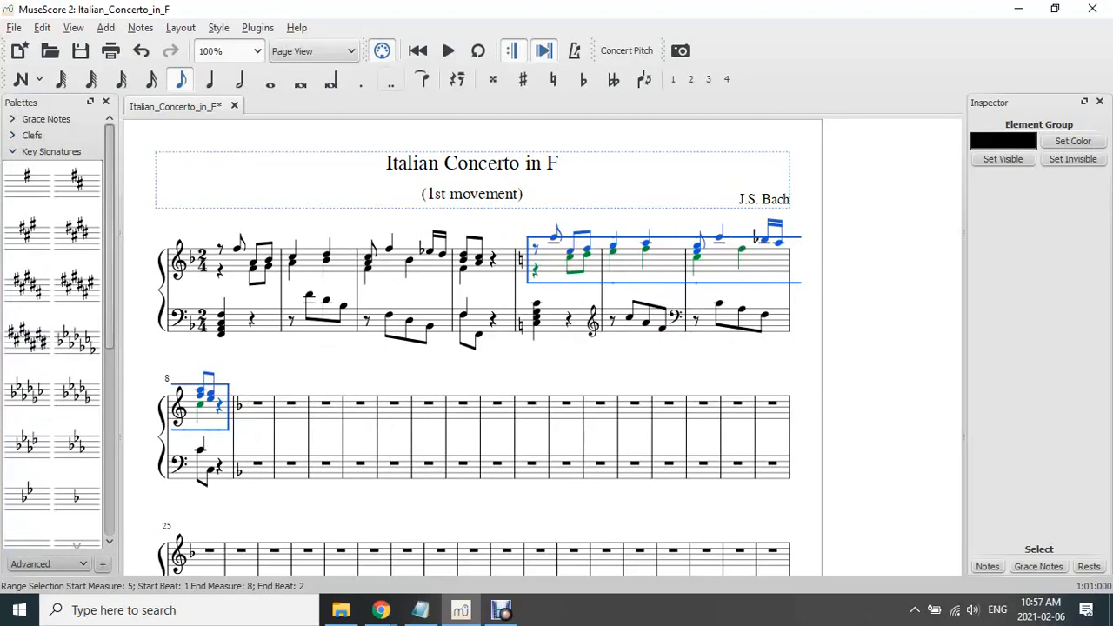
pyautogui.press('space')
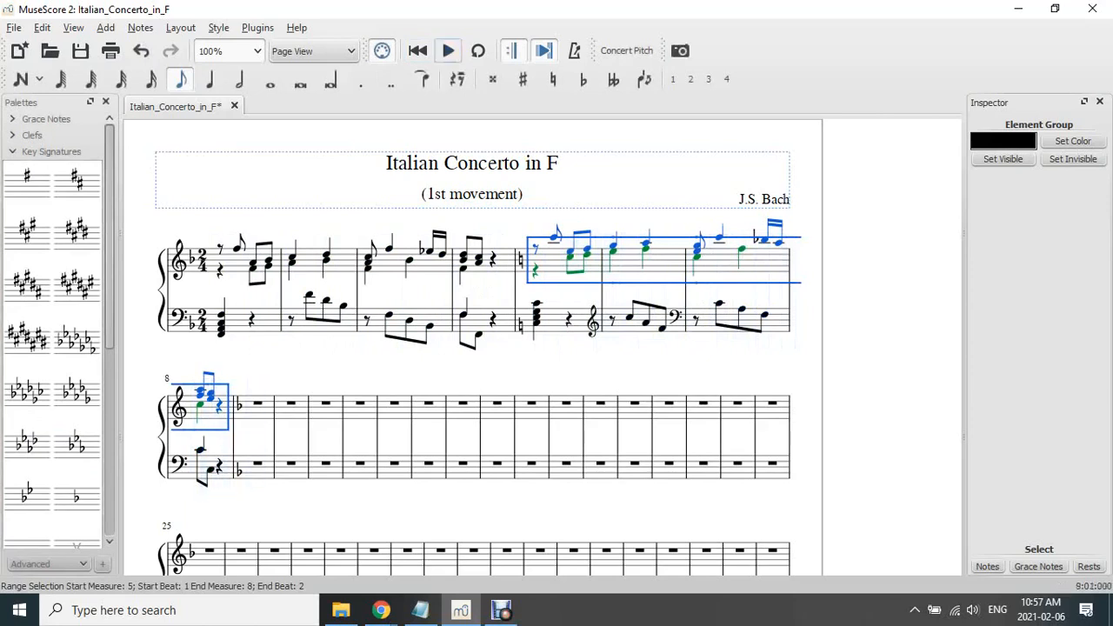
# Close the Italian Concerto score with its changes saved and open the recent score cello-suite1-gigue.mscz
pyautogui.hotkey('ctrl', 'w')
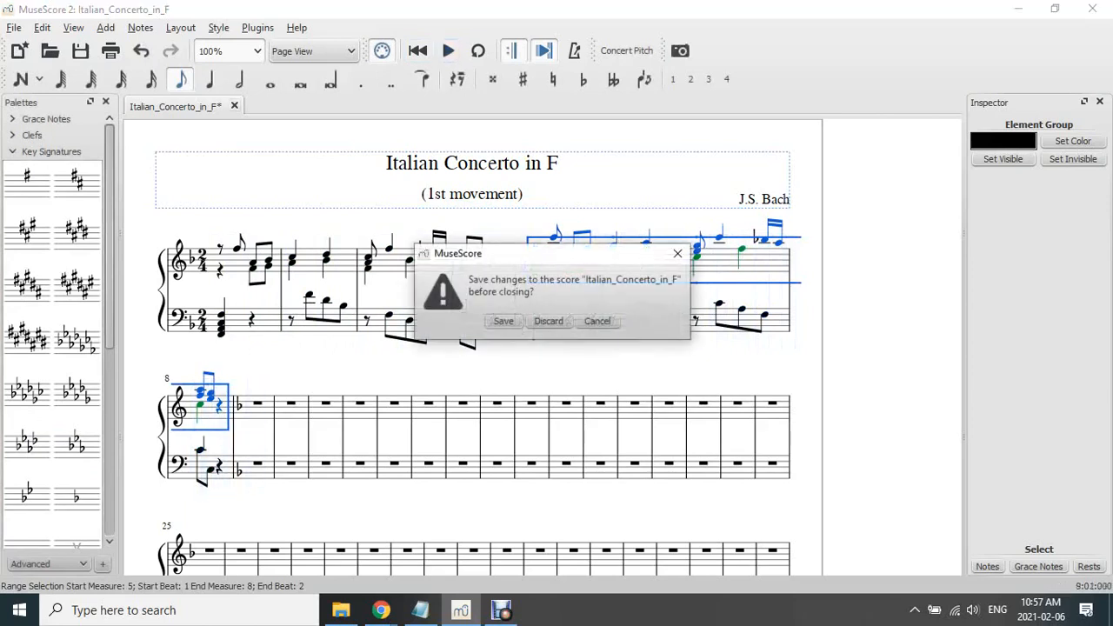
pyautogui.click(503, 321)
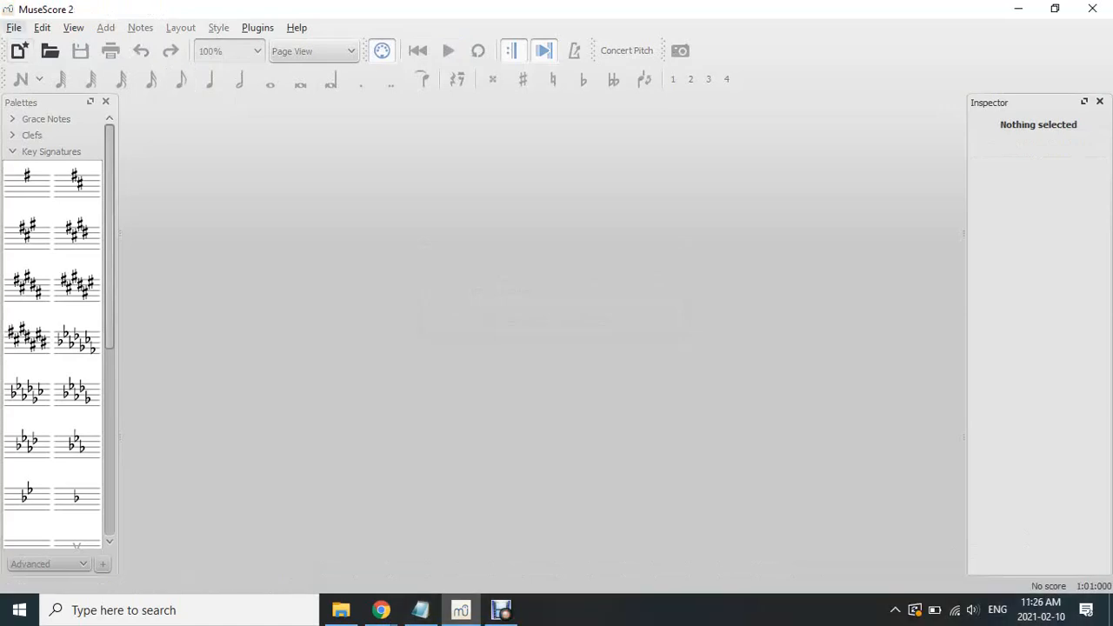
pyautogui.click(14, 27)
pyautogui.moveTo(41, 89)
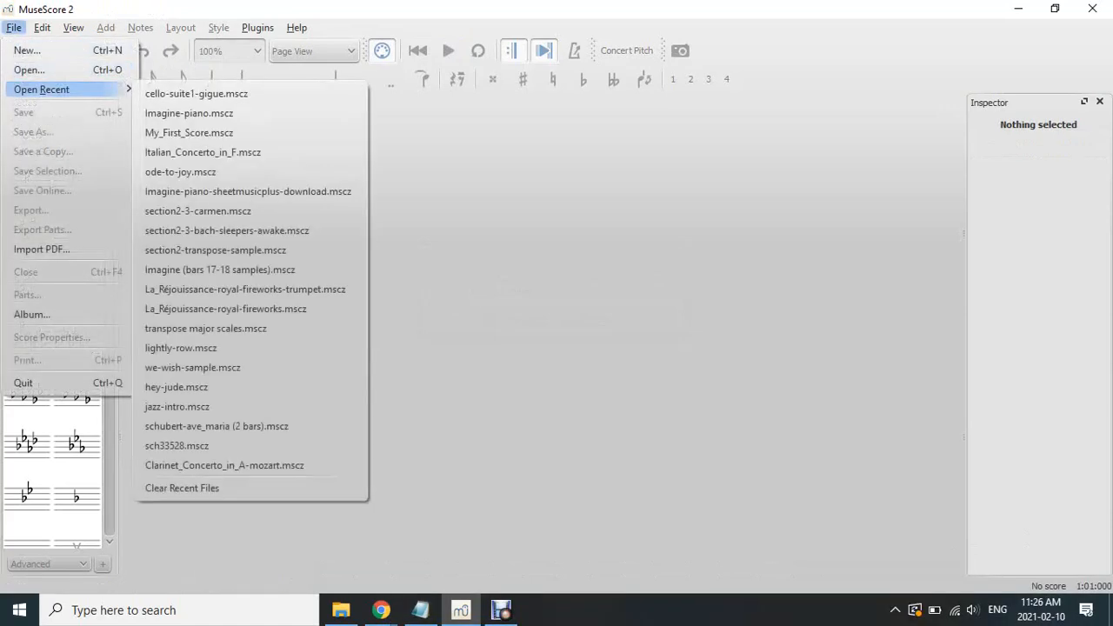
pyautogui.click(209, 92)
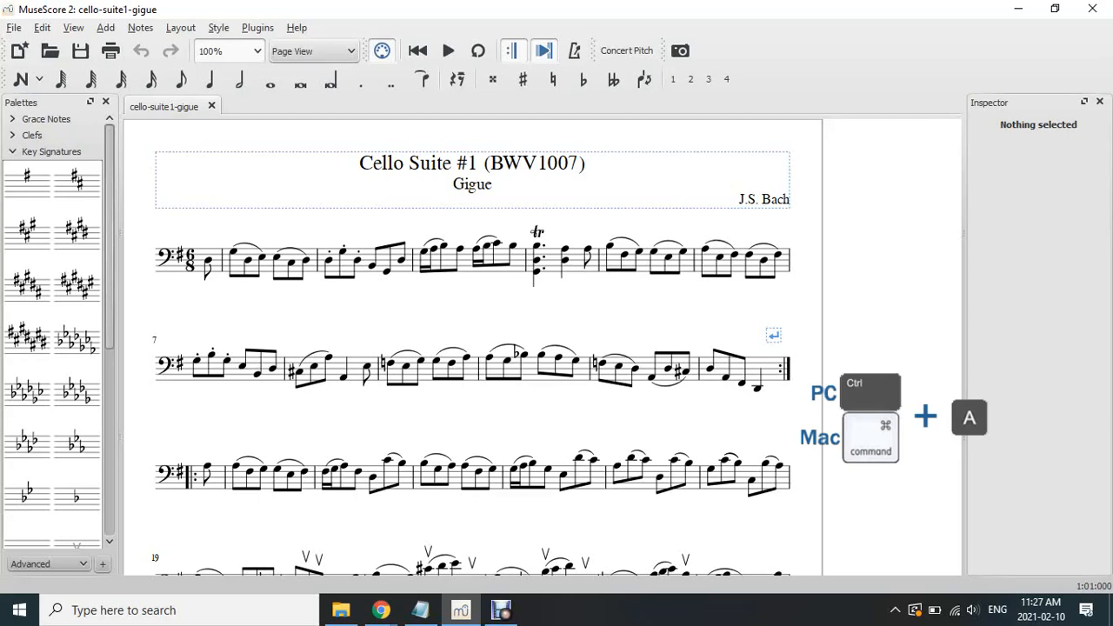
# Raise all notes of the gigue by one octave and change the clef to alto from the first measure
pyautogui.hotkey('ctrl', 'a')
pyautogui.hotkey('ctrl', 'Up')
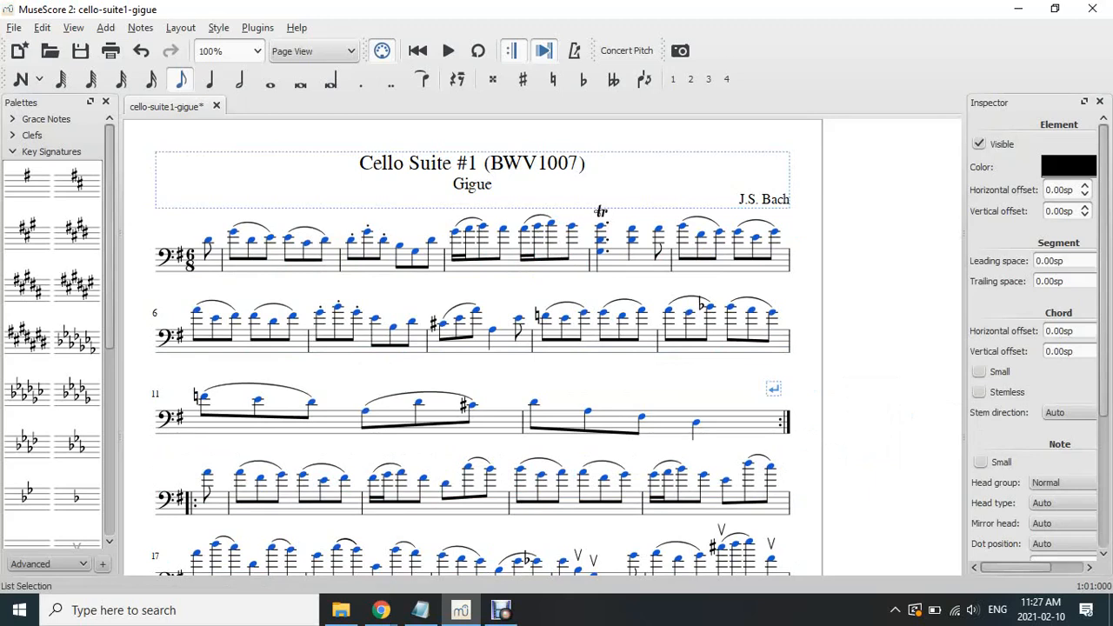
pyautogui.click(209, 264)
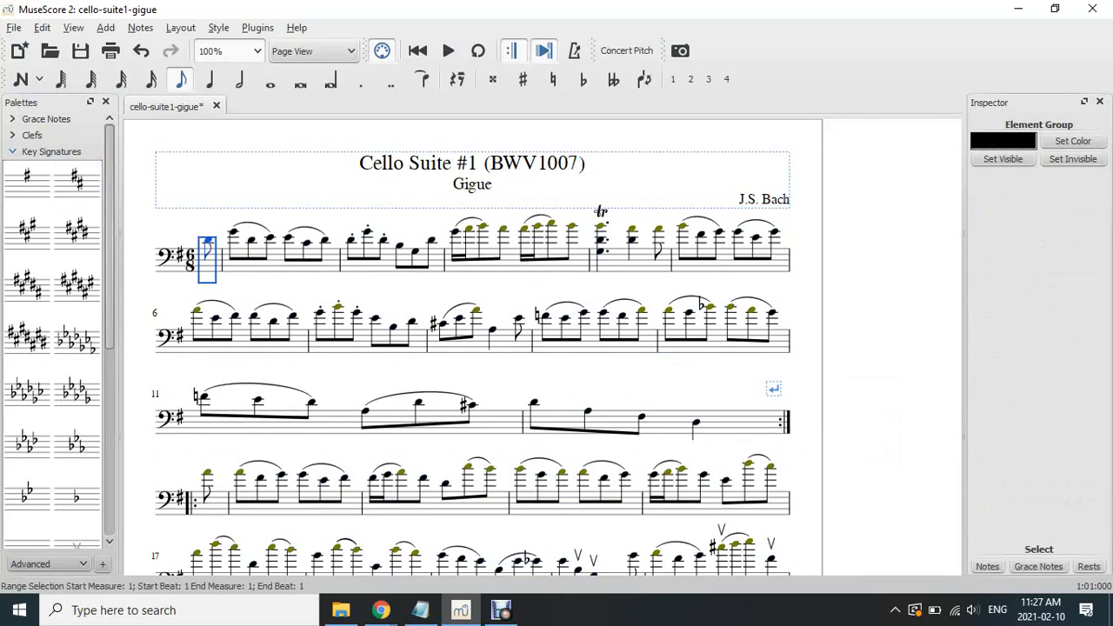
pyautogui.click(50, 151)
pyautogui.click(32, 135)
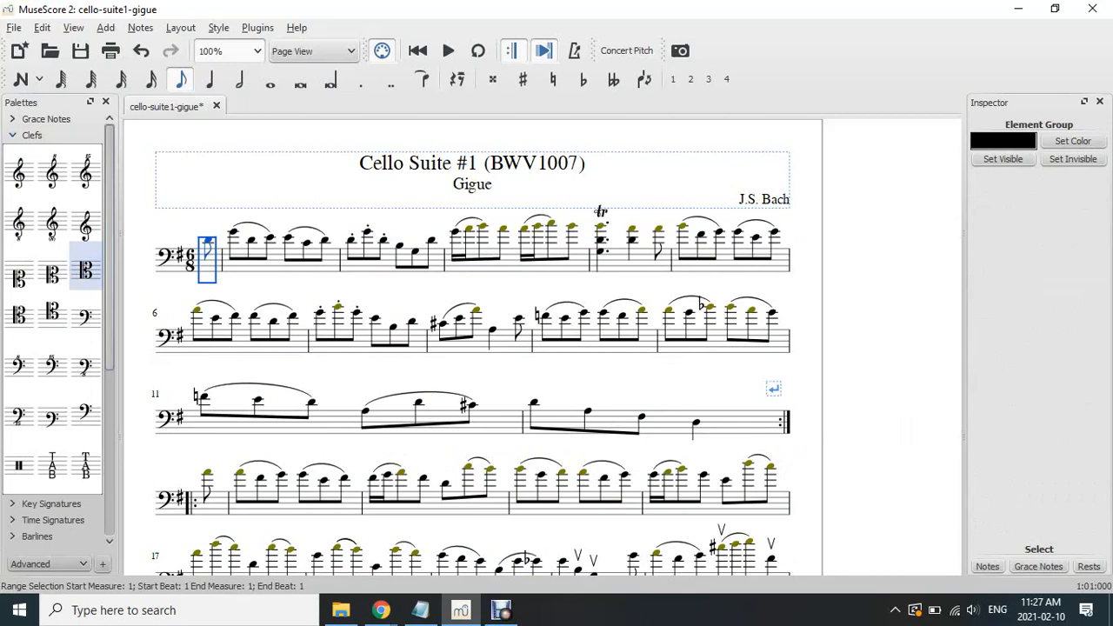
pyautogui.doubleClick(86, 270)
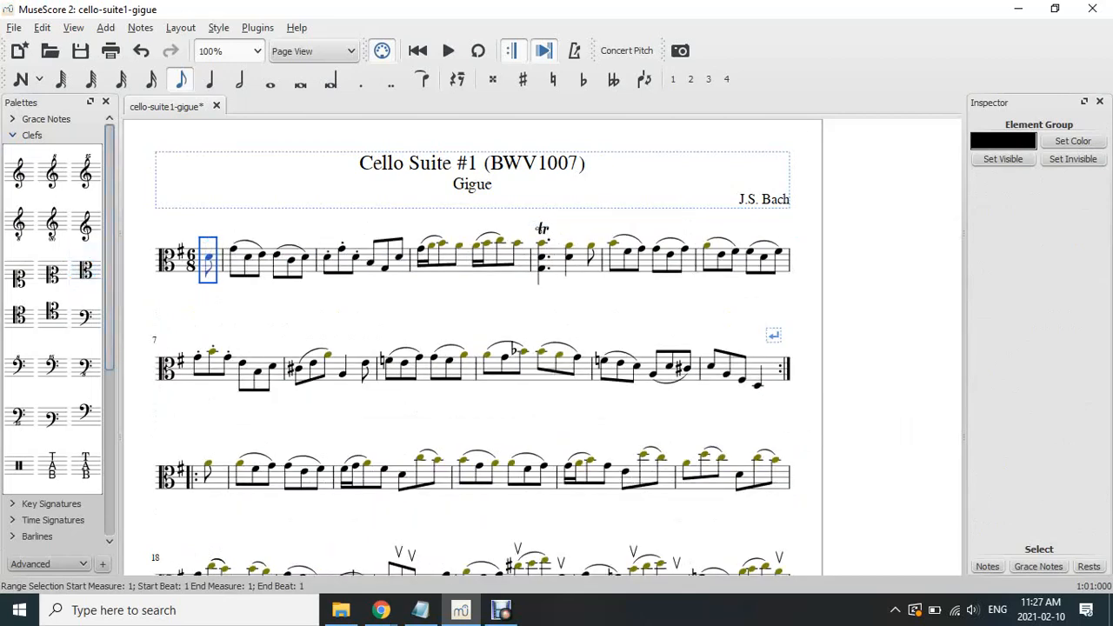
# Play back the beginning of the alto-clef version and save the score under the name cello-suite1-gigue-viola
pyautogui.press('space')
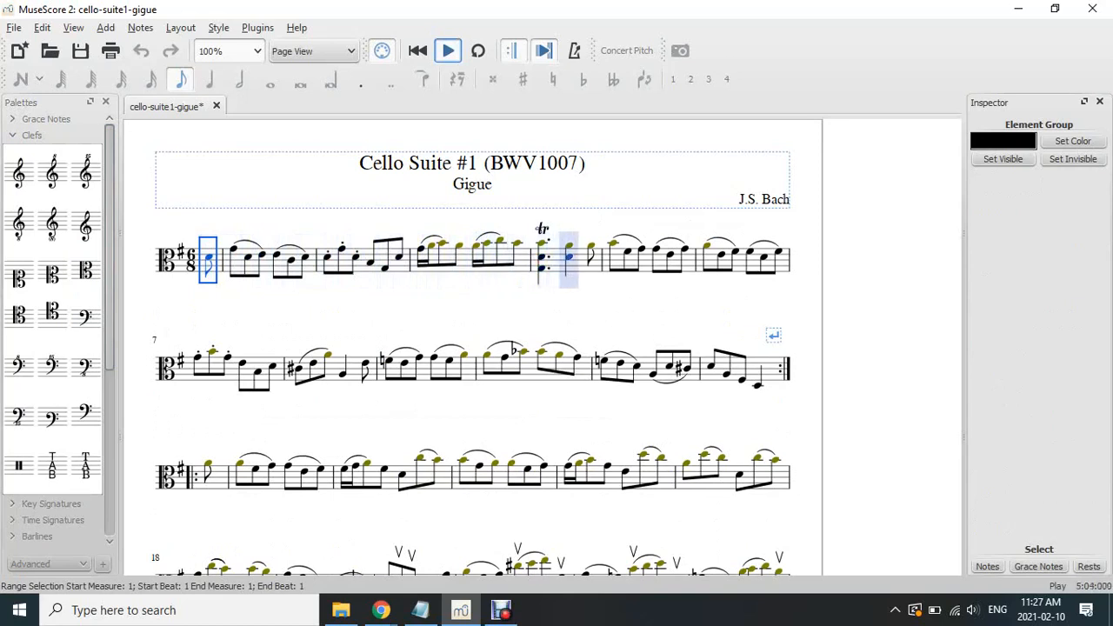
pyautogui.press('space')
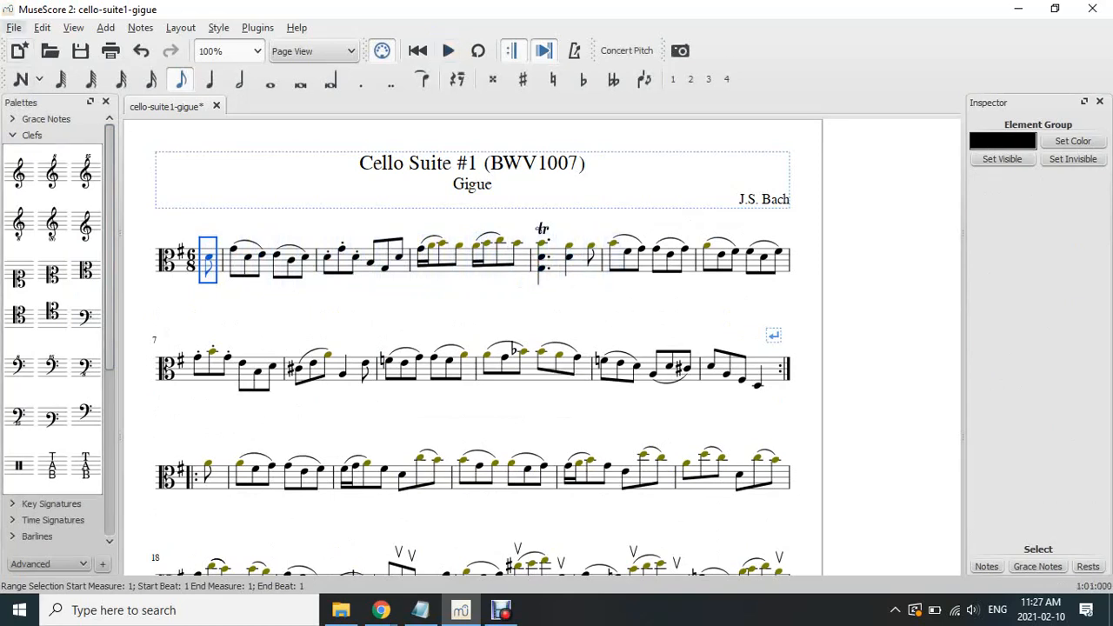
pyautogui.click(14, 27)
pyautogui.click(33, 131)
pyautogui.press('End')
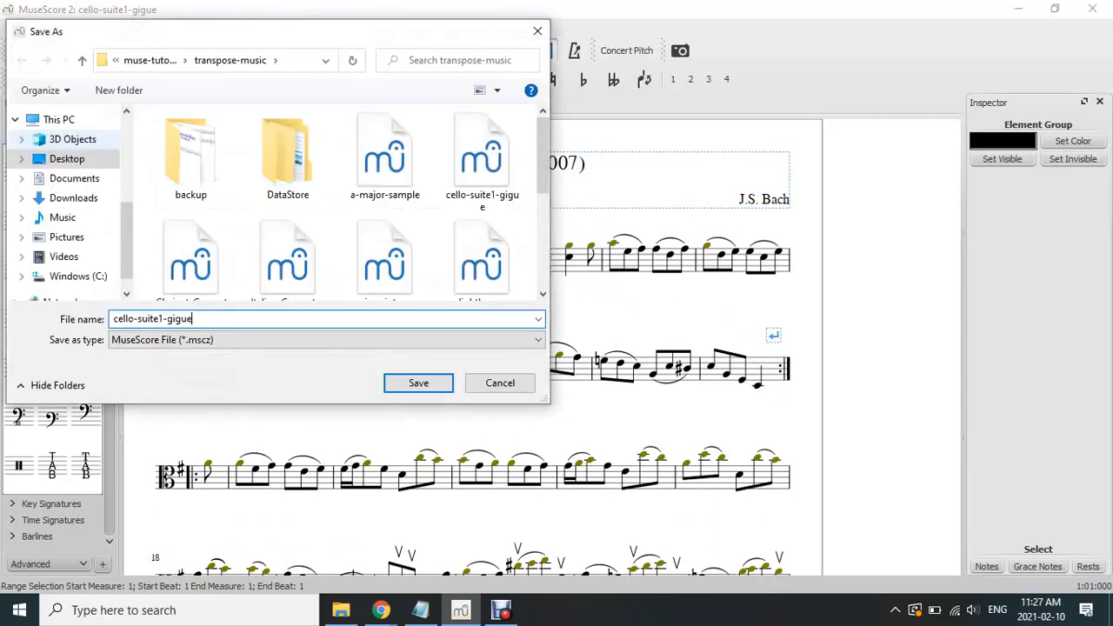
pyautogui.write('-viola')
pyautogui.press('Return')
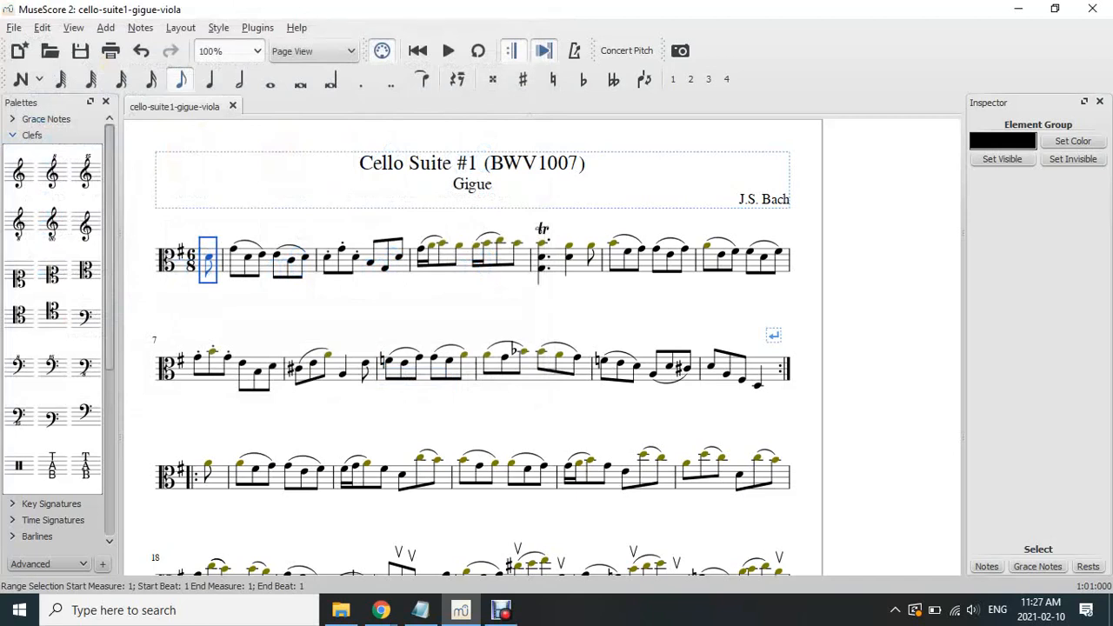
# Transpose the entire viola score chromatically by interval, up a Perfect Fifth, with key signatures included
pyautogui.hotkey('ctrl', 'a')
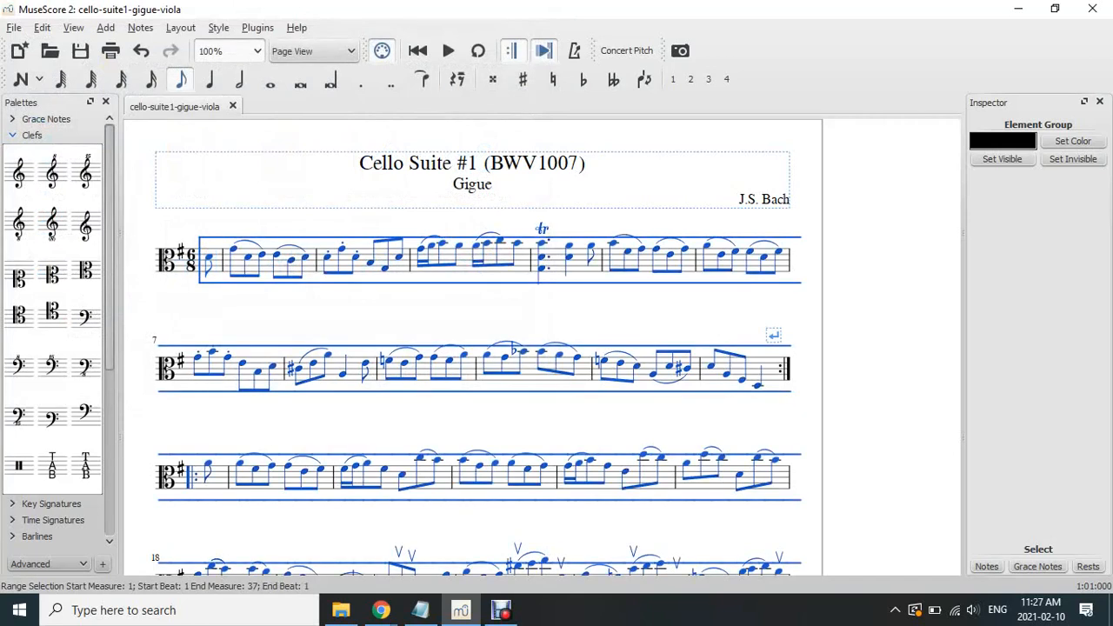
pyautogui.click(140, 27)
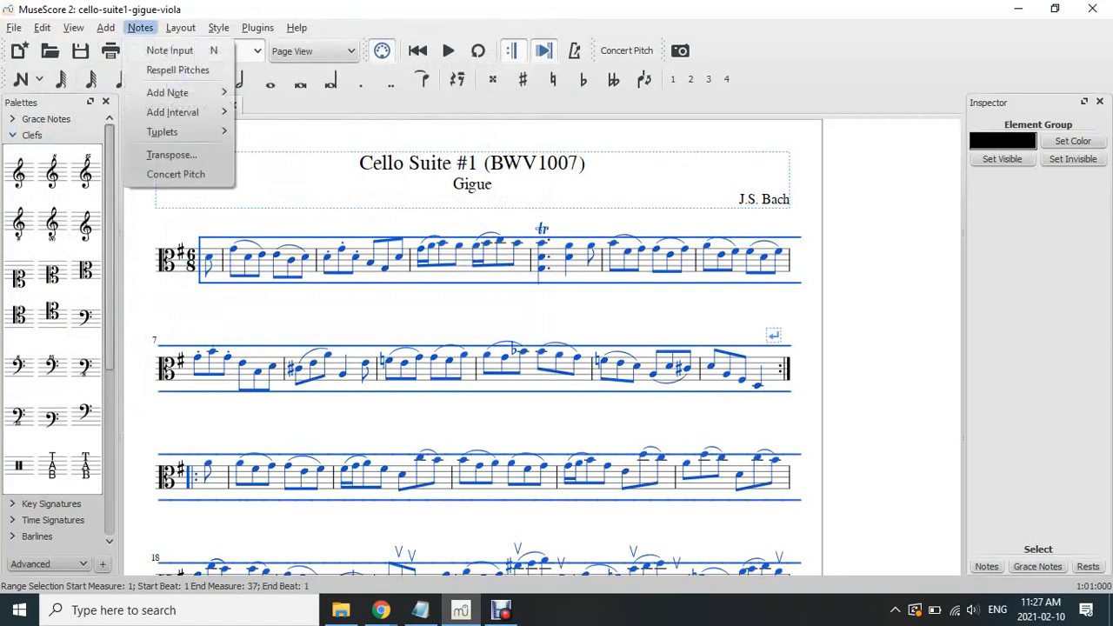
pyautogui.click(171, 155)
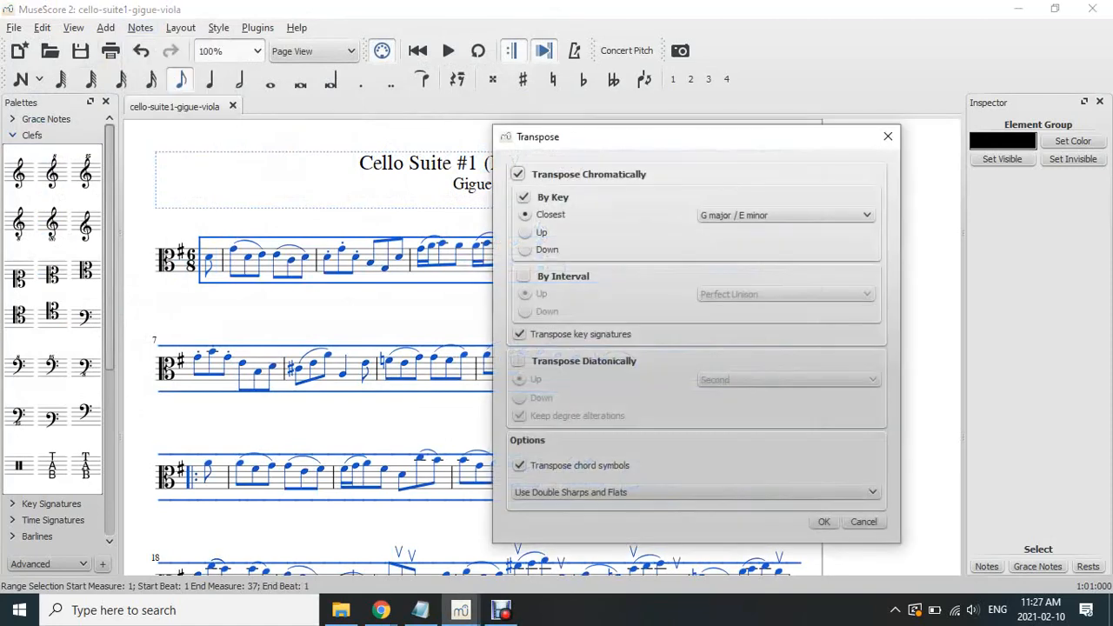
pyautogui.click(523, 275)
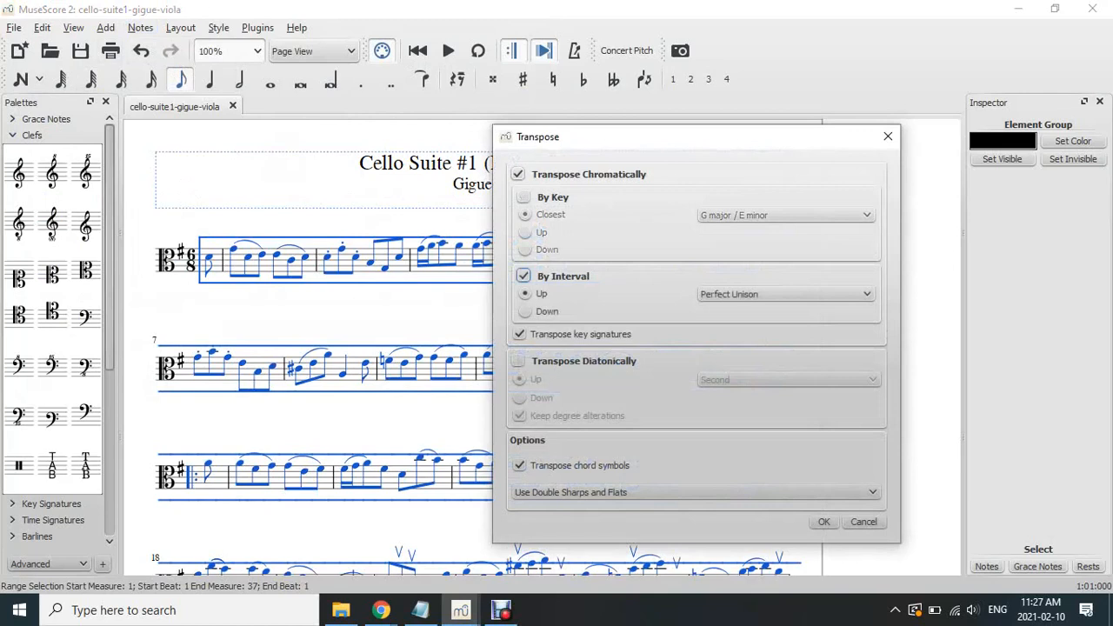
pyautogui.click(786, 294)
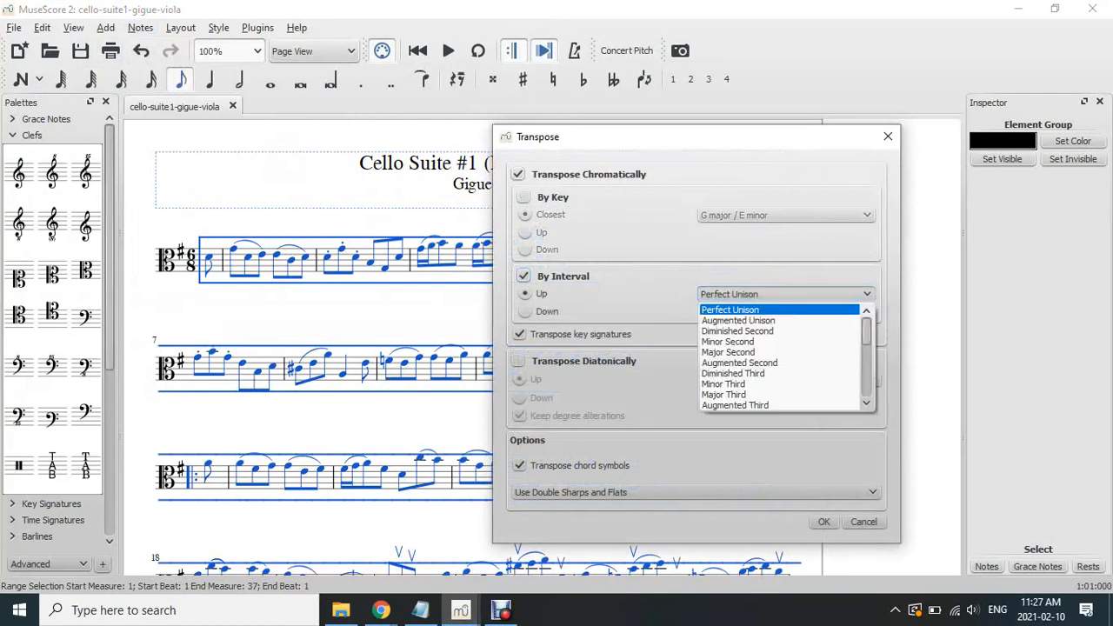
pyautogui.scroll(-4, 783, 357)
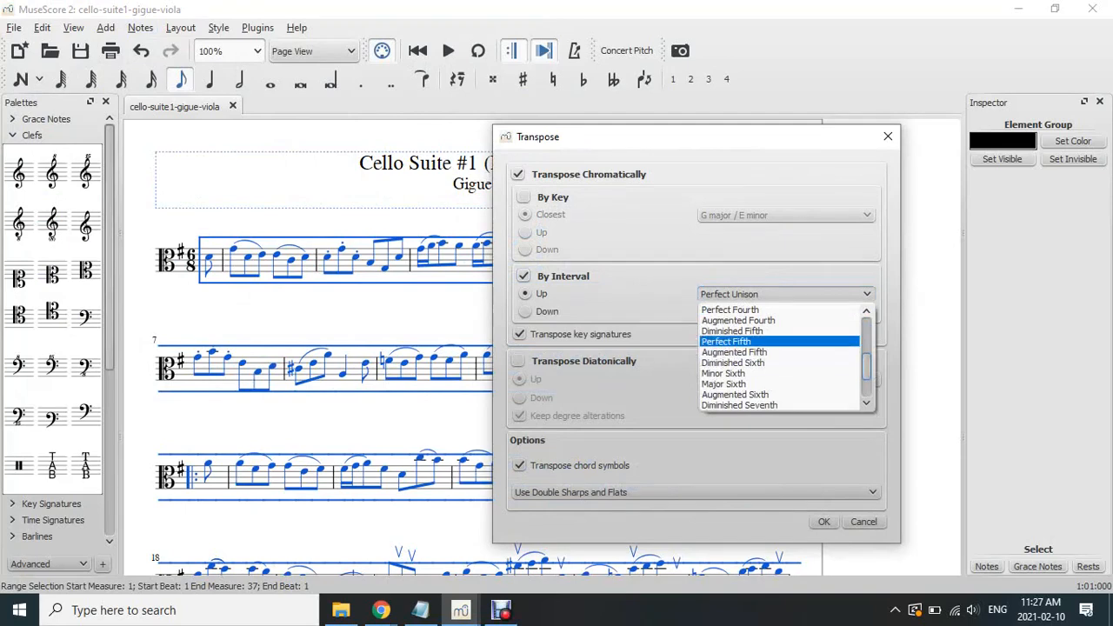
pyautogui.click(728, 341)
pyautogui.press('Return')
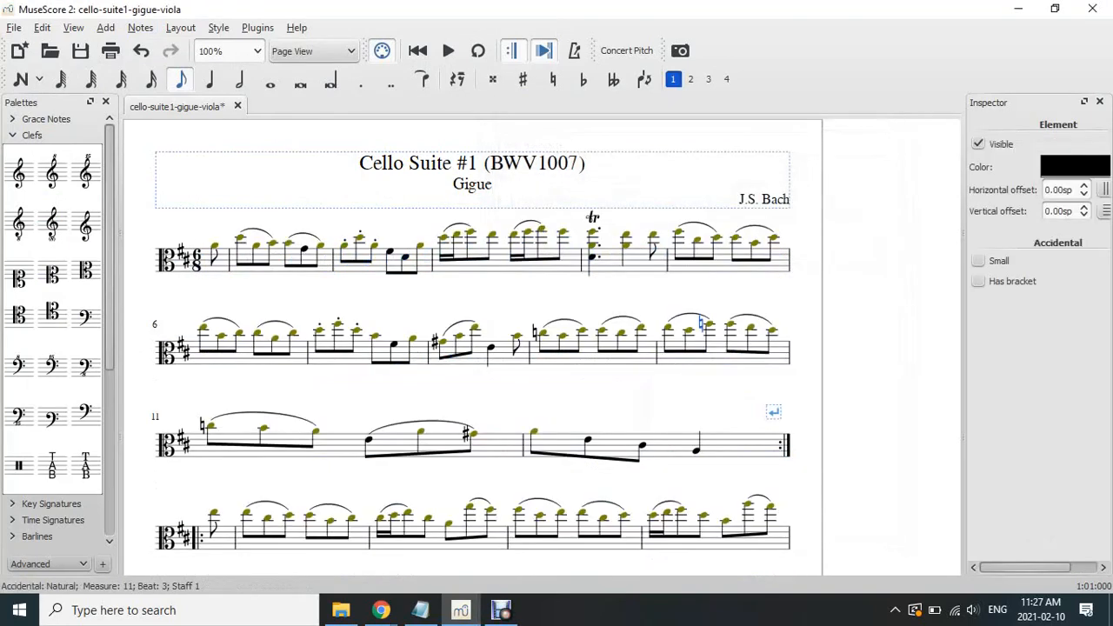
pyautogui.press('Escape')
# Change the transposed score's clef to treble starting from the first measure
pyautogui.click(220, 262)
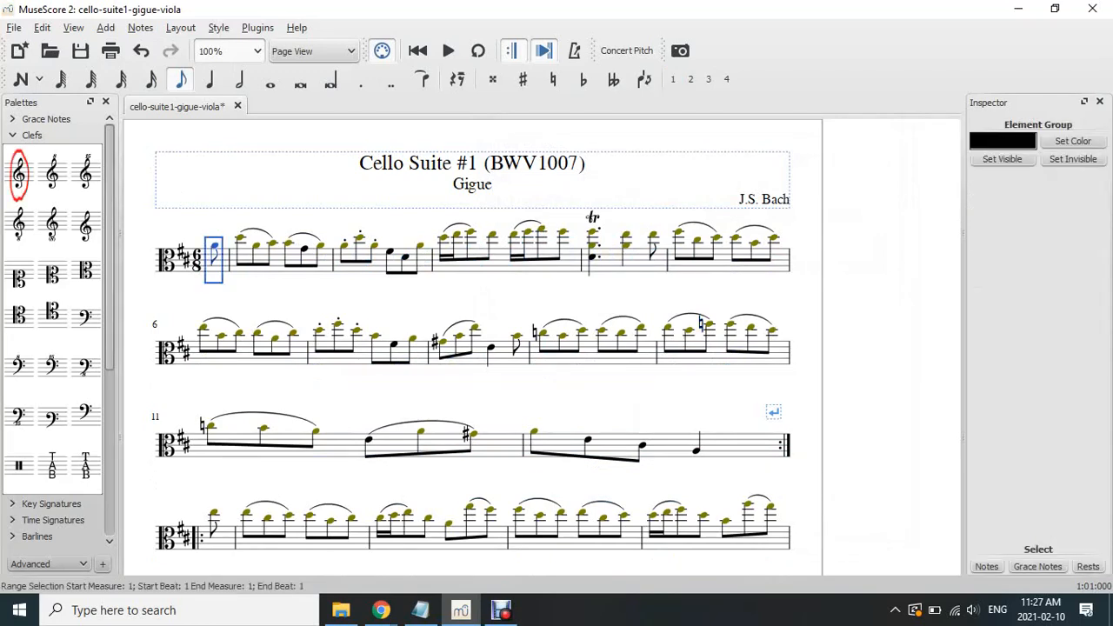
pyautogui.doubleClick(18, 173)
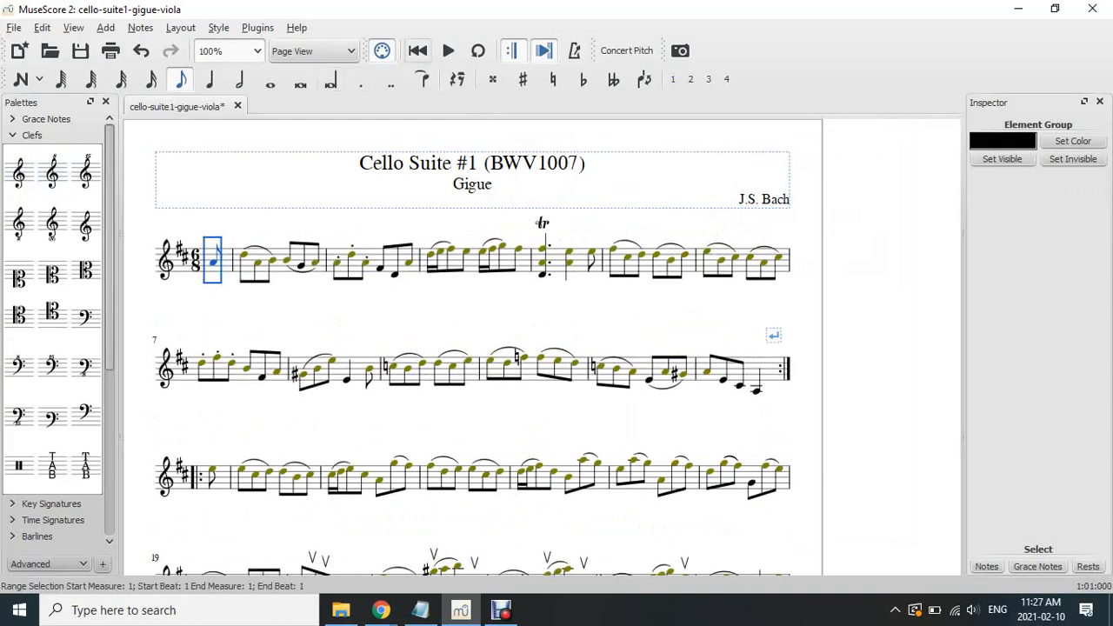
# Play back the opening of the treble-clef gigue from the start of the score
pyautogui.click(417, 51)
pyautogui.click(448, 50)
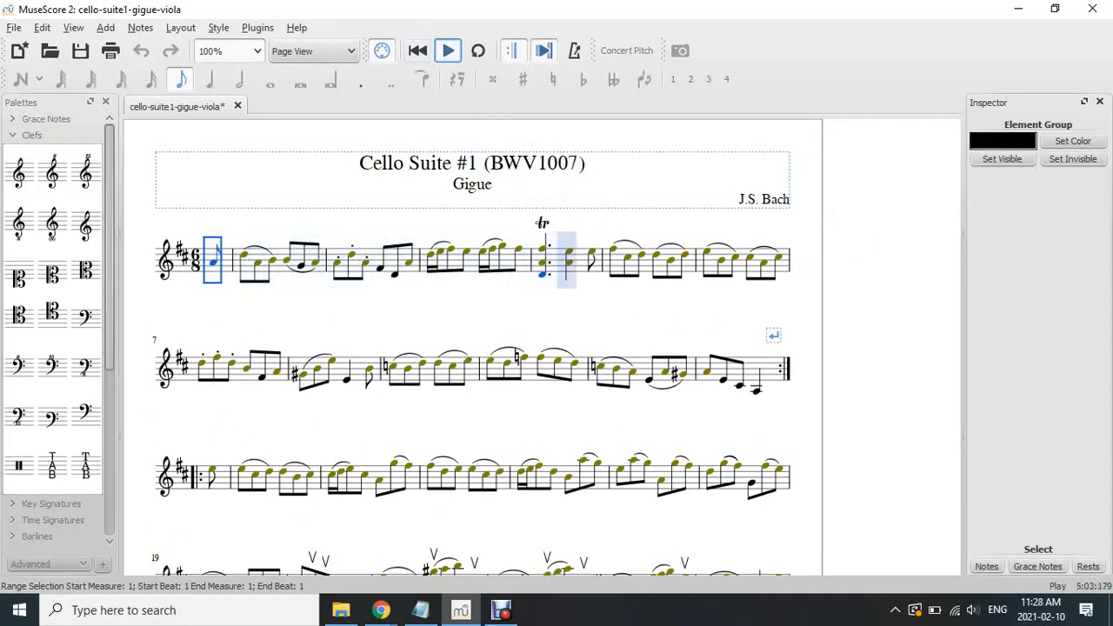
pyautogui.press('space')
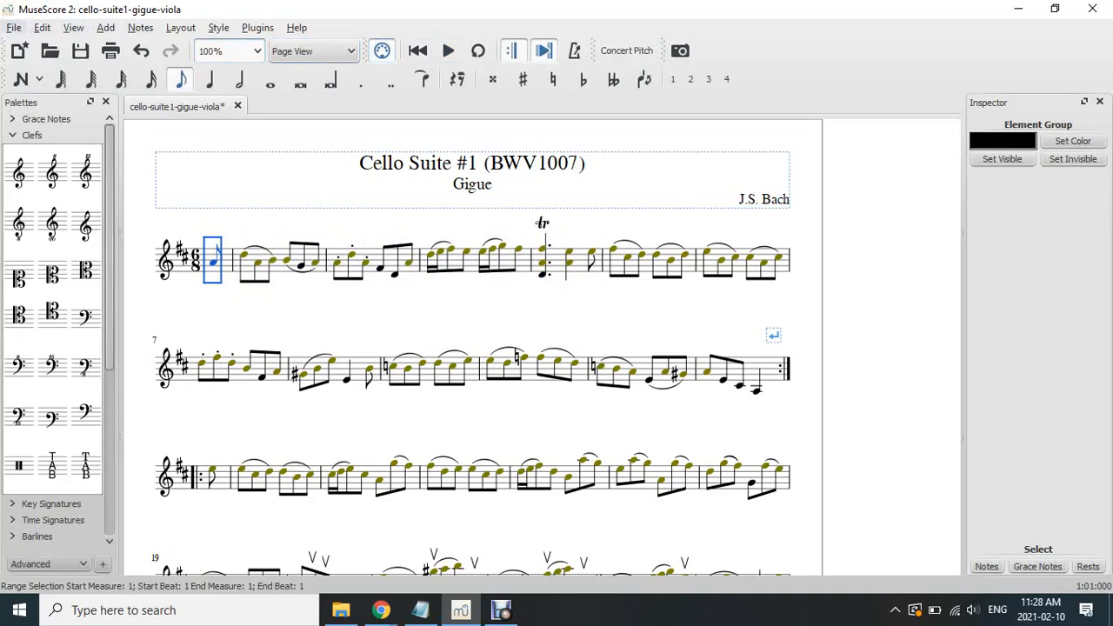
# Save the treble-clef score under the name cello-suite1-gigue-violin and close it
pyautogui.click(14, 27)
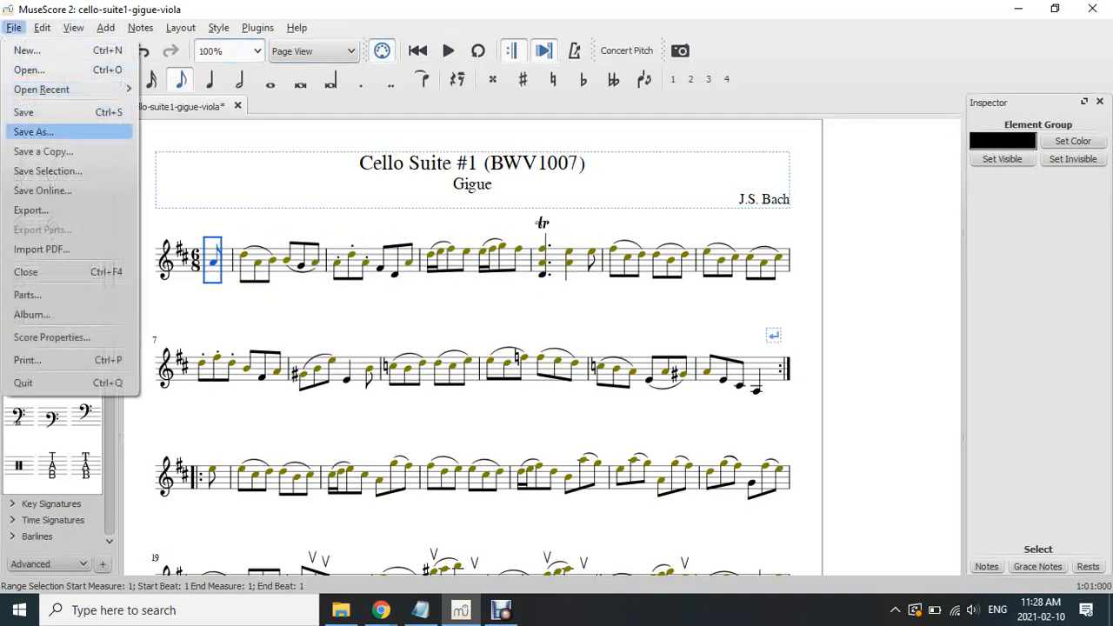
pyautogui.click(33, 132)
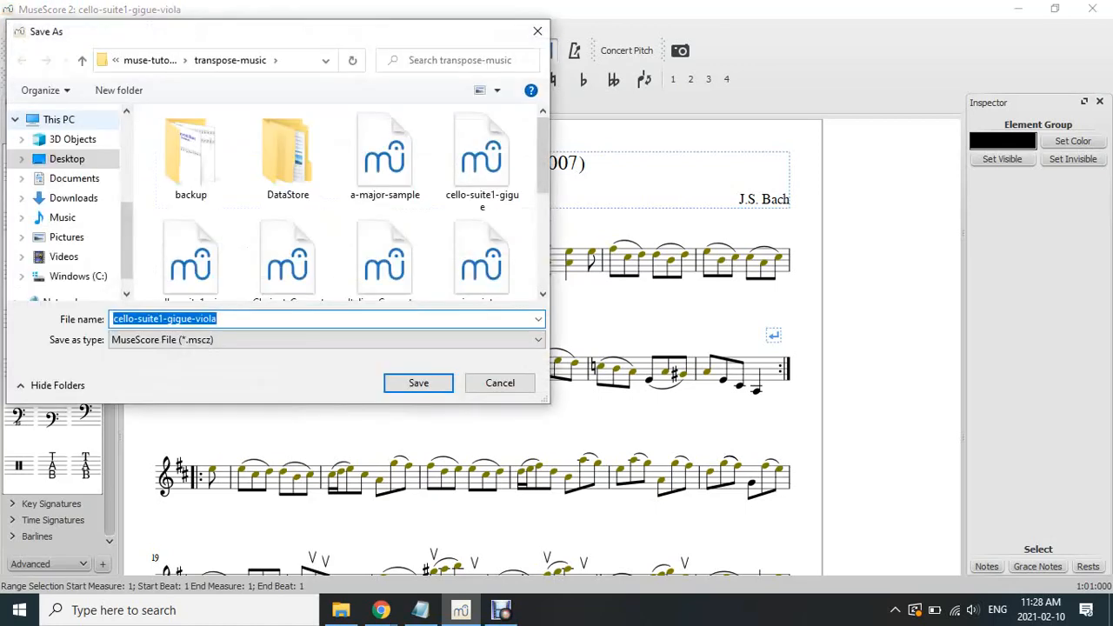
pyautogui.press('End')
pyautogui.press('BackSpace')
pyautogui.press('BackSpace')
pyautogui.press('BackSpace')
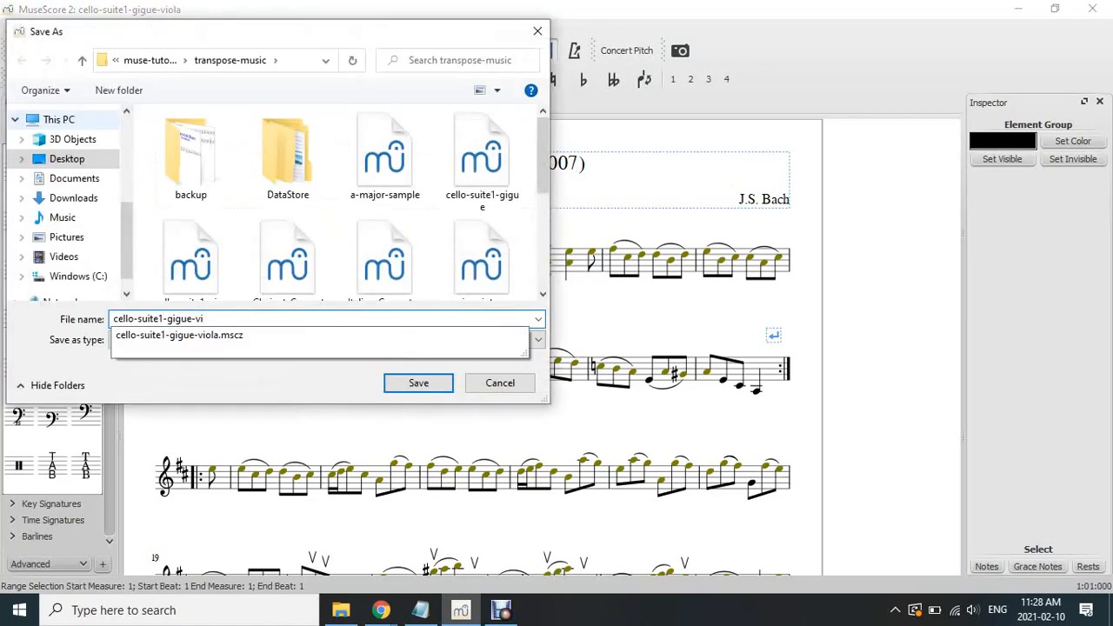
pyautogui.write('olin')
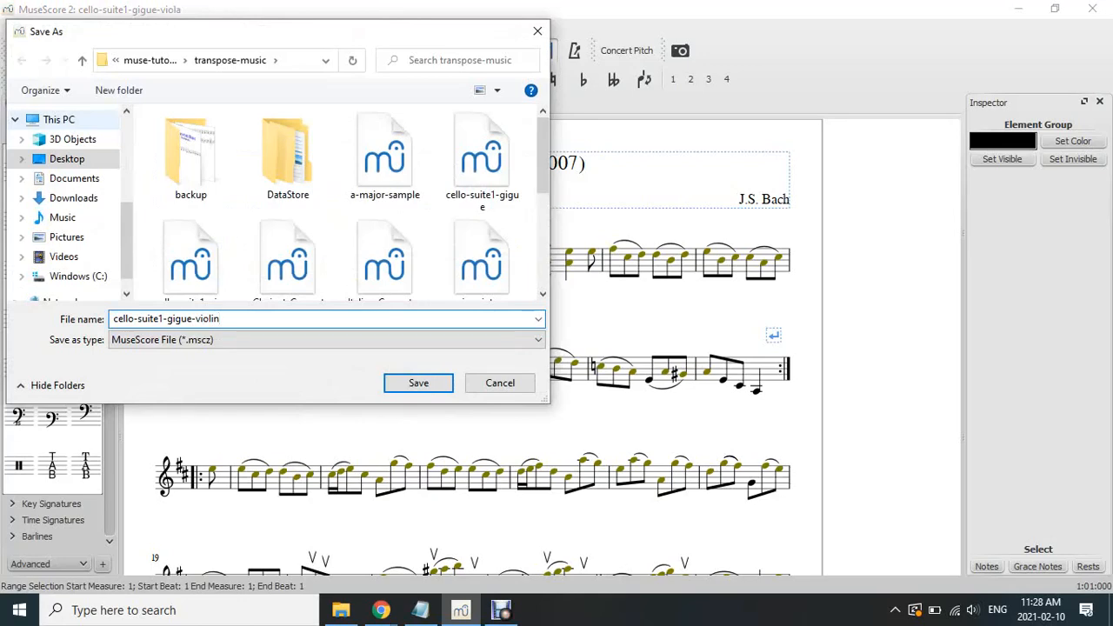
pyautogui.press('Return')
pyautogui.hotkey('ctrl', 'w')
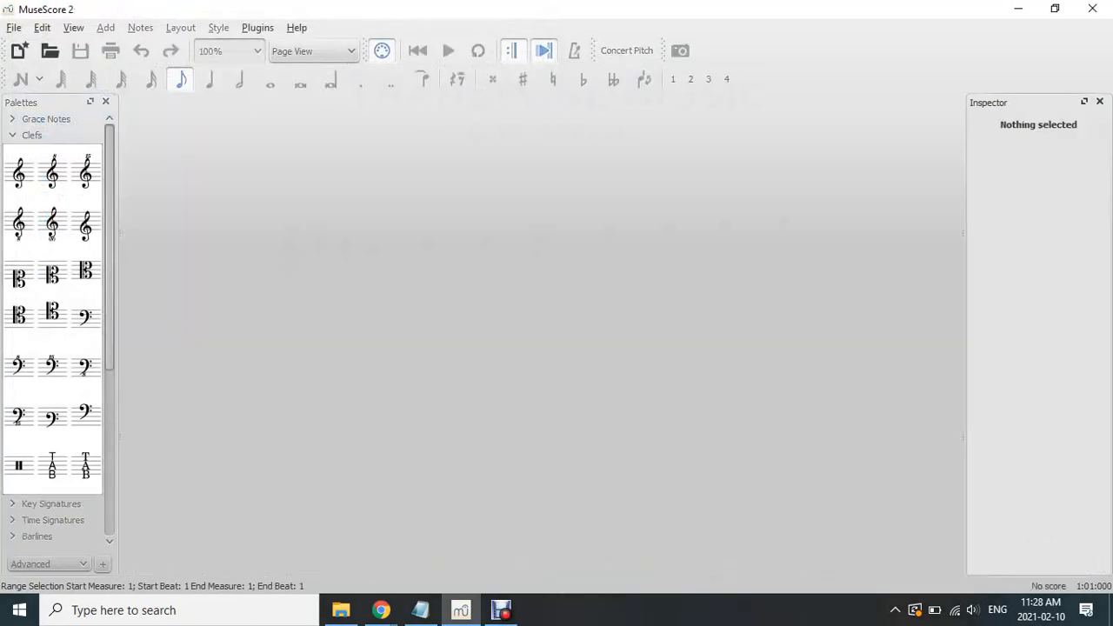
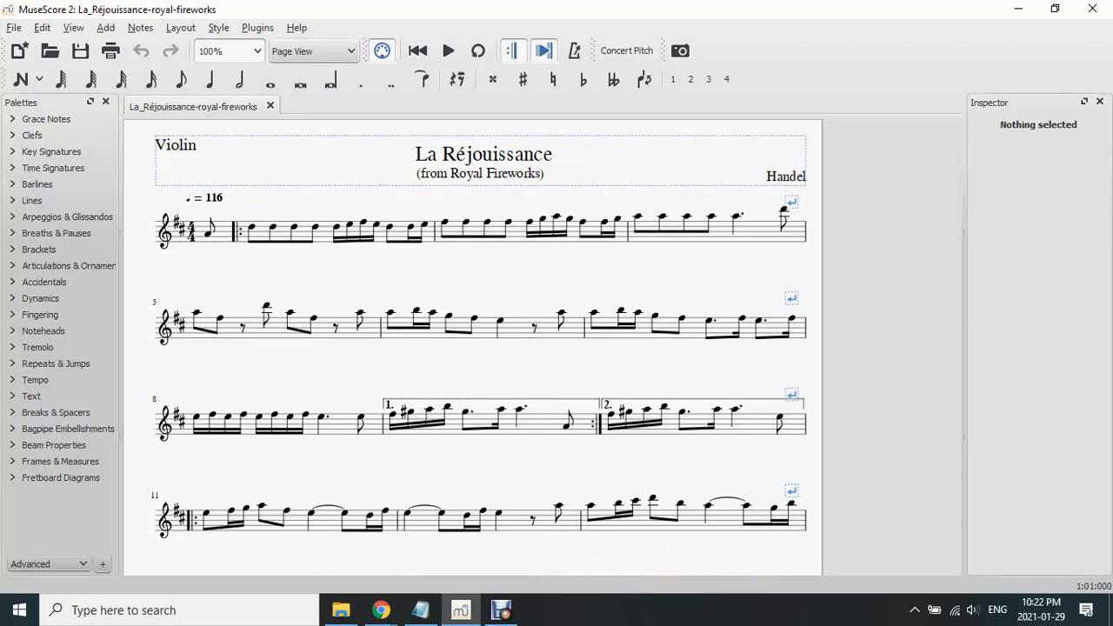
# Replace the Violin instrument label above La Réjouissance with "Bb Trumpet"
pyautogui.doubleClick(175, 145)
pyautogui.moveTo(156, 145); pyautogui.dragTo(198, 145)
pyautogui.write('Bb T')
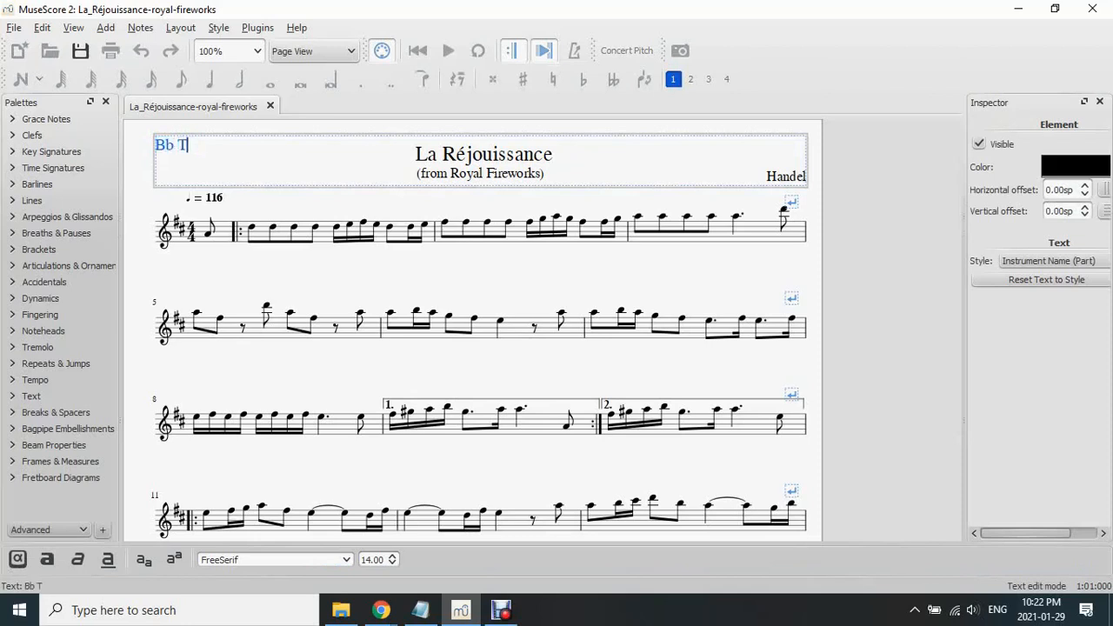
pyautogui.write('rumpet')
pyautogui.press('Escape')
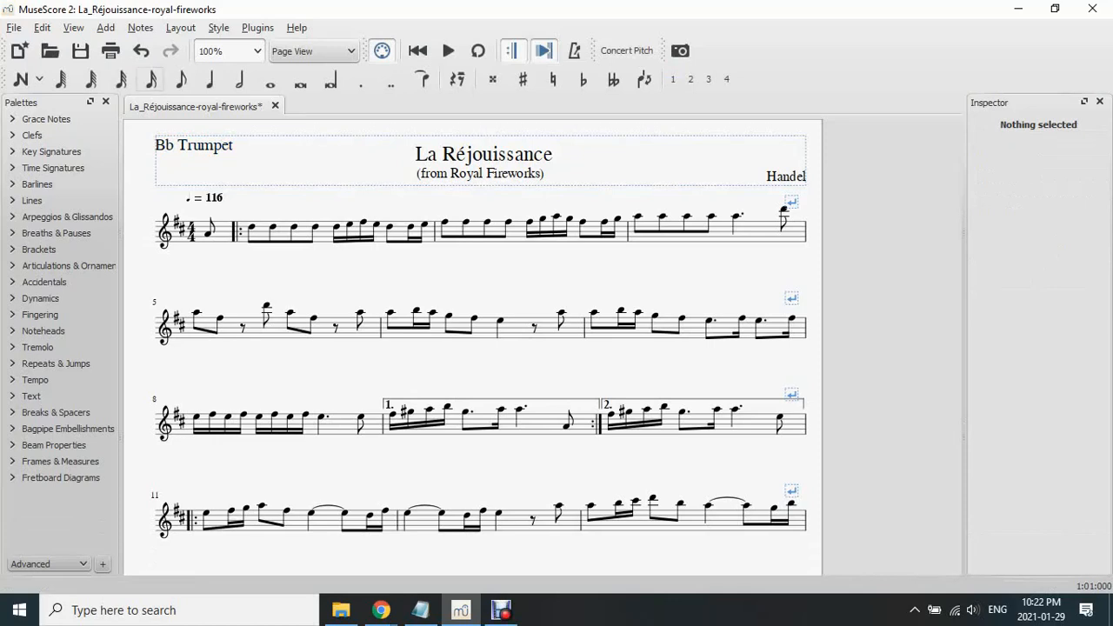
# Transpose the whole La Réjouissance score chromatically by key to the closest E major / C♯ minor, including key signatures
pyautogui.click(140, 27)
pyautogui.click(172, 155)
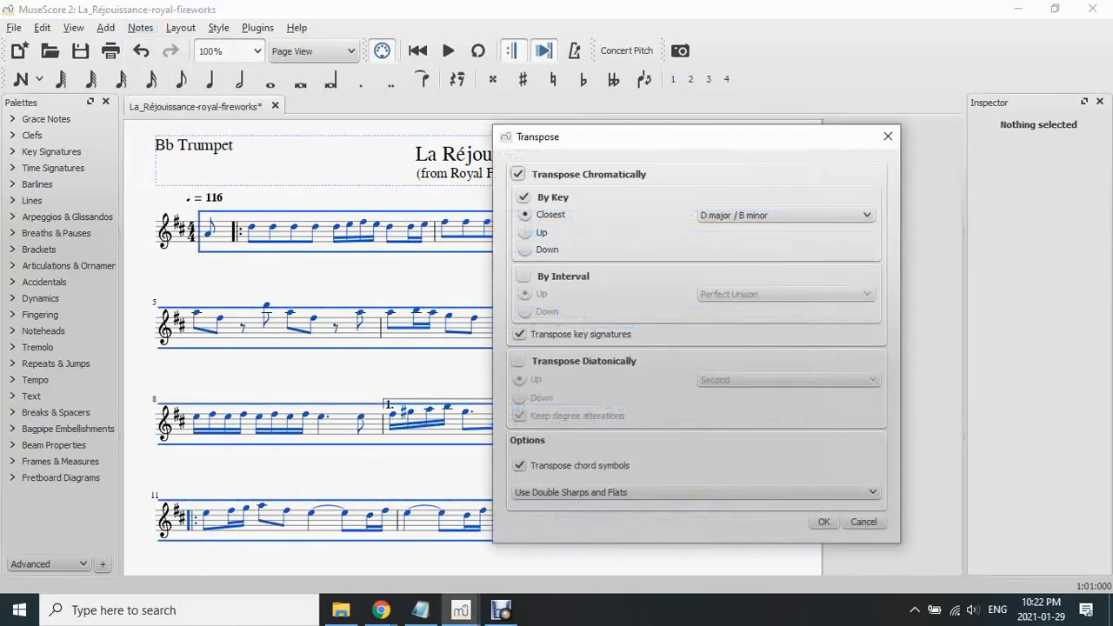
pyautogui.click(783, 215)
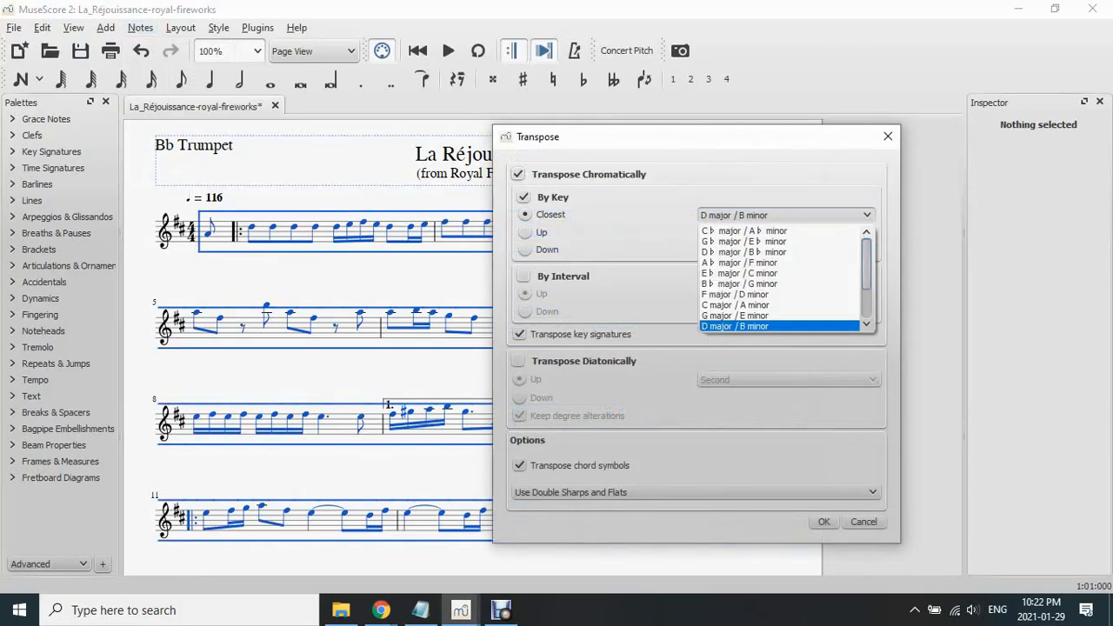
pyautogui.scroll(-1, 739, 316)
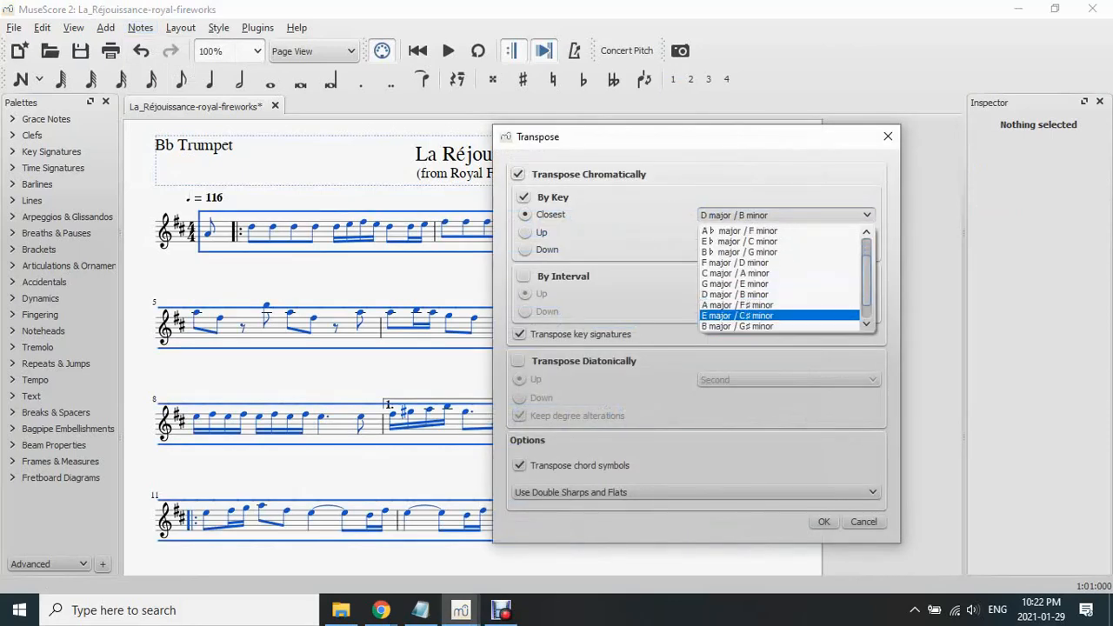
pyautogui.click(739, 316)
pyautogui.click(825, 521)
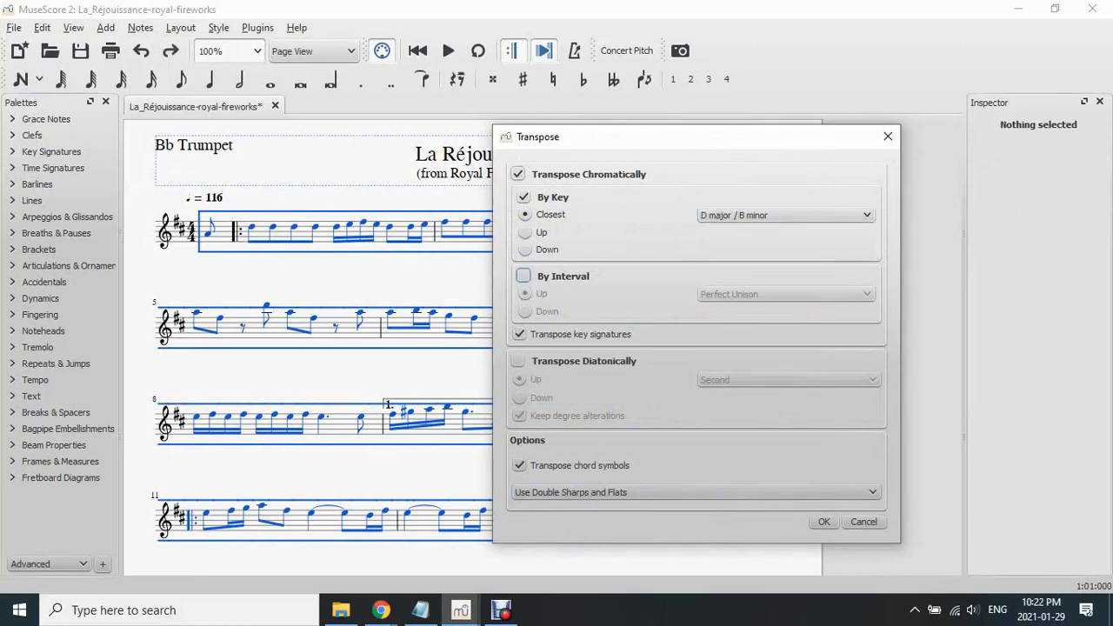
# Transpose the whole score chromatically by interval, up a Major Second, with key signatures included
pyautogui.click(523, 276)
pyautogui.click(783, 294)
pyautogui.click(765, 352)
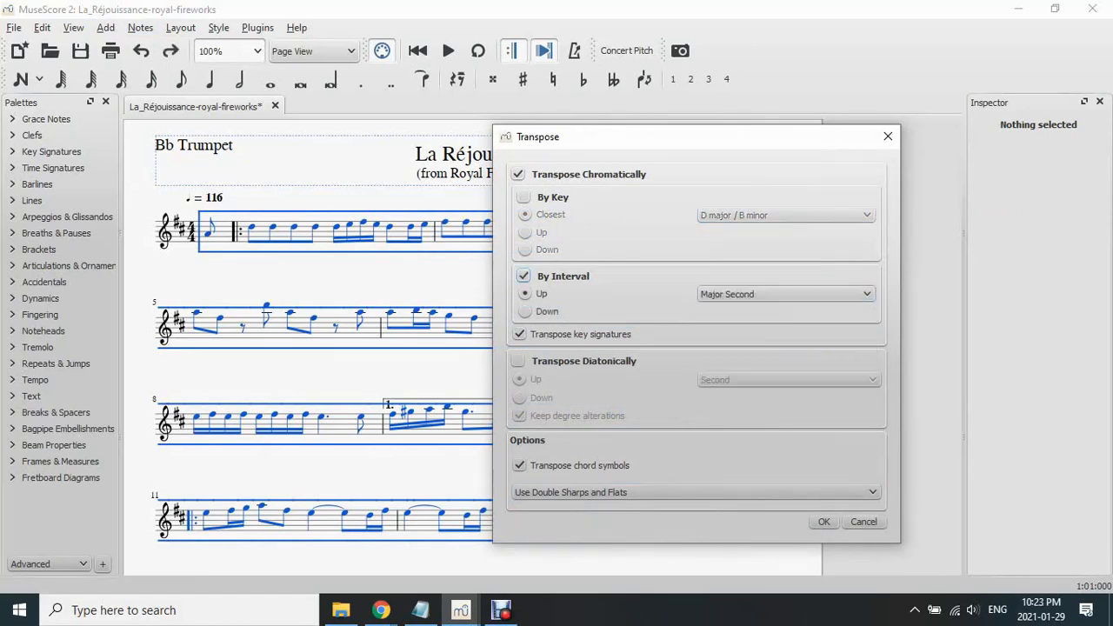
pyautogui.click(825, 521)
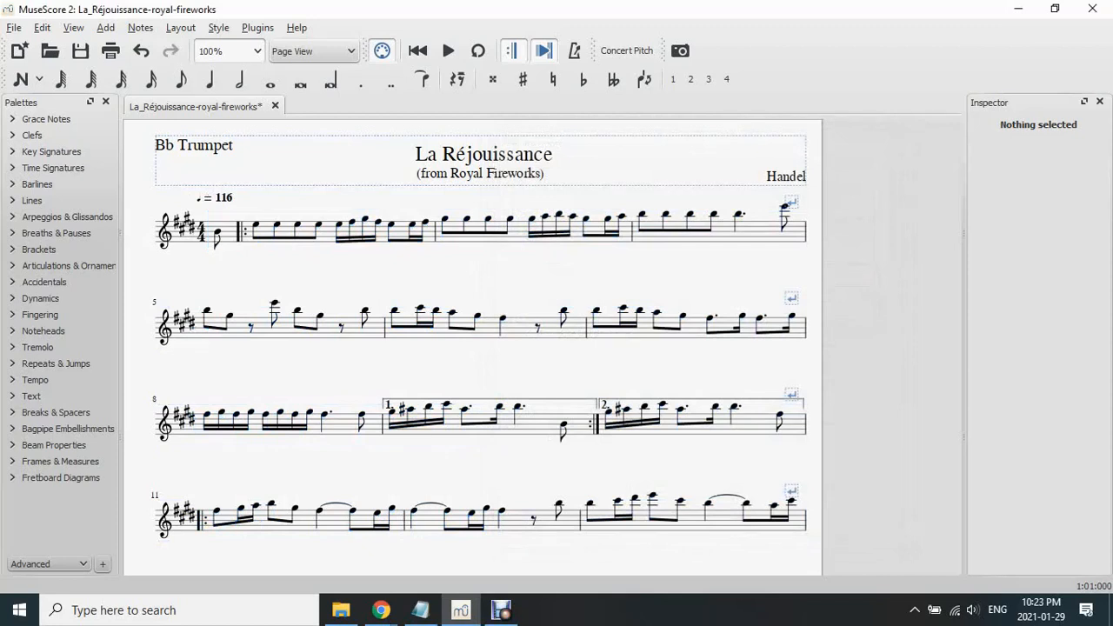
# Play back the beginning of the transposed piece and undo the transposition by interval
pyautogui.press('space')
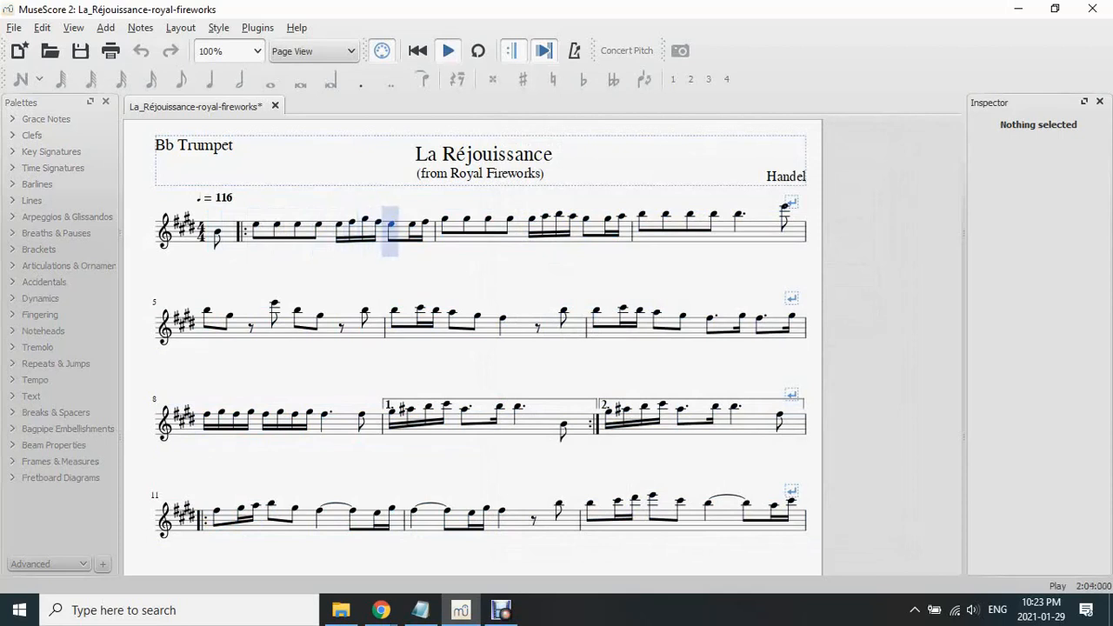
pyautogui.press('space')
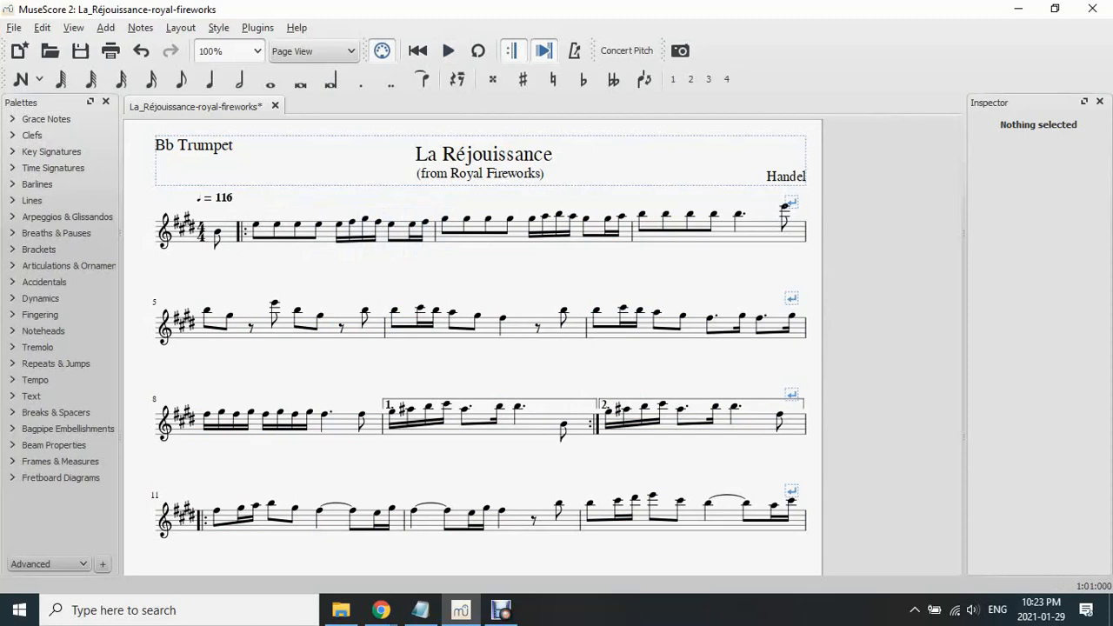
pyautogui.hotkey('ctrl', 'z')
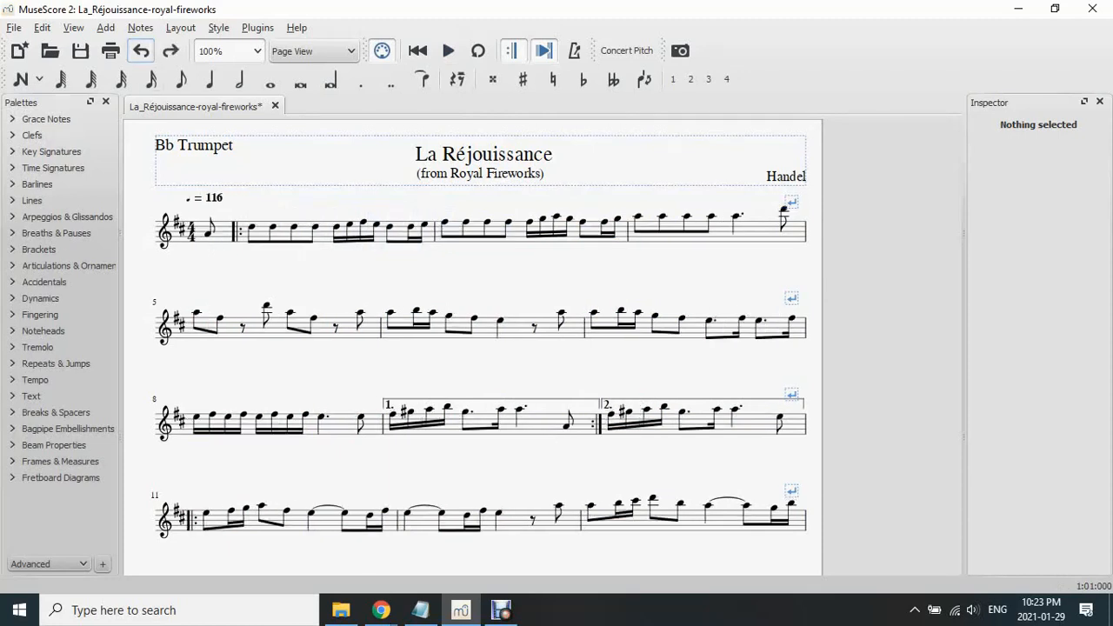
# Change the staff's instrument from Violin to B♭ Trumpet, chosen from the Brass group of the common instruments
pyautogui.rightClick(223, 237)
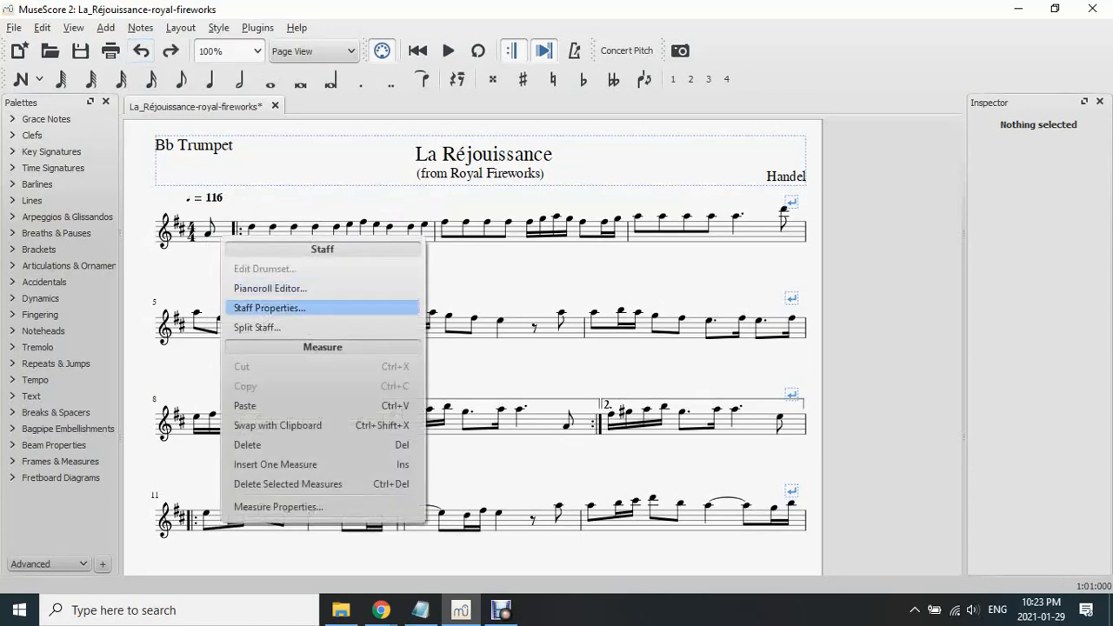
pyautogui.click(261, 308)
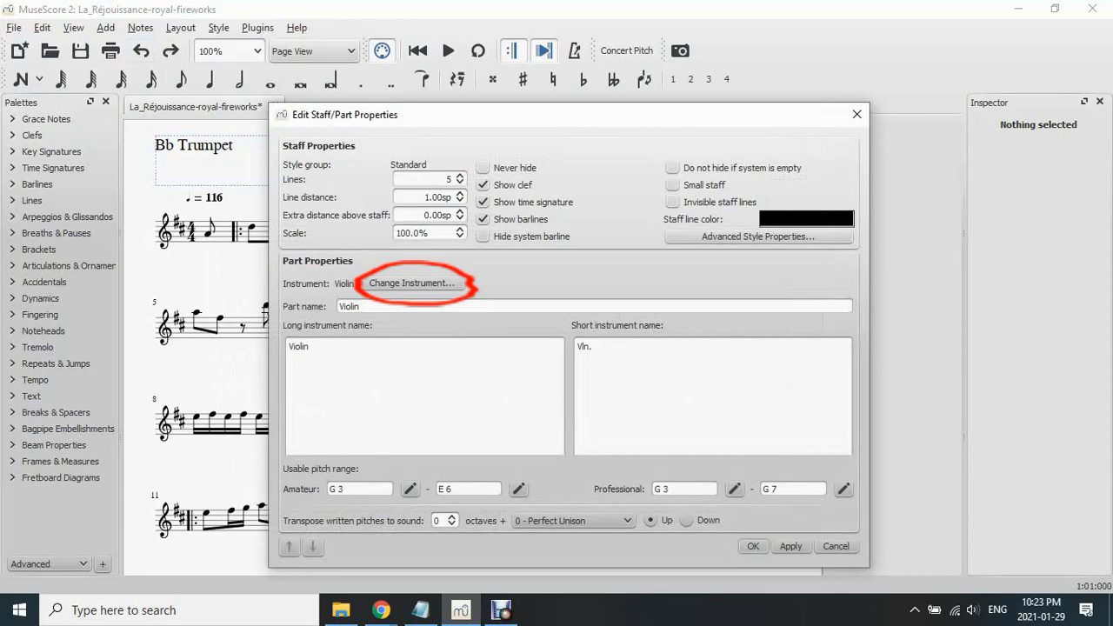
pyautogui.click(412, 282)
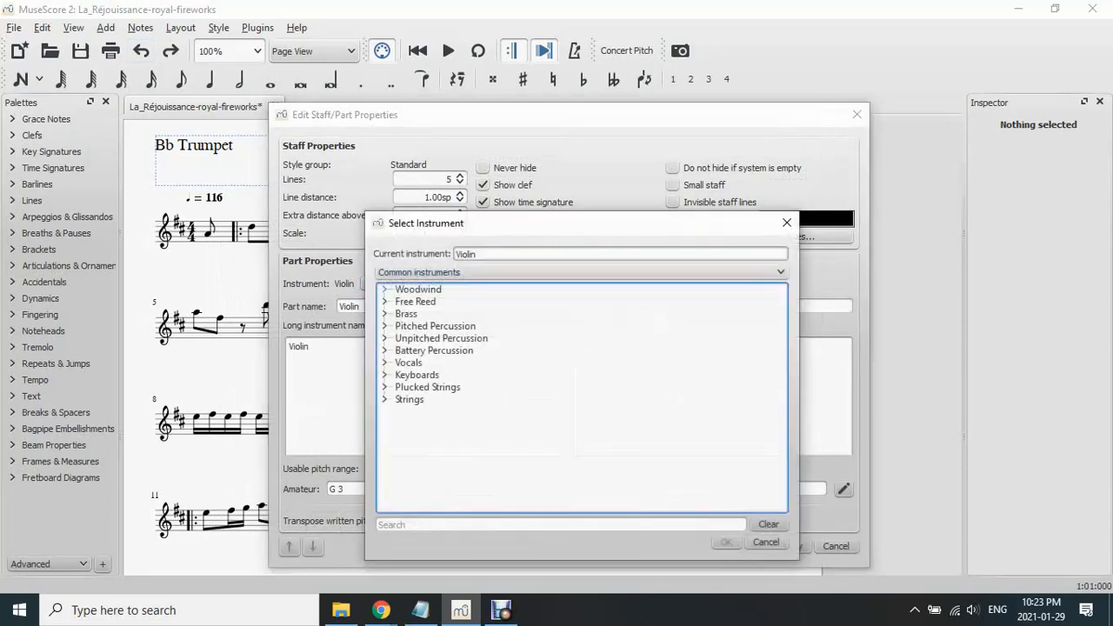
pyautogui.click(580, 272)
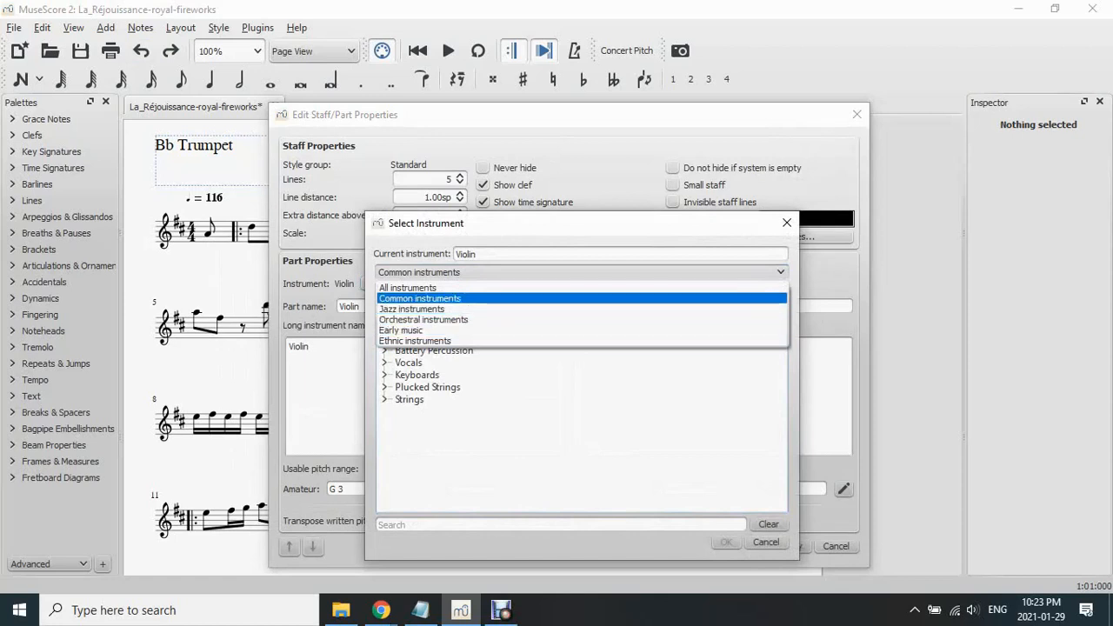
pyautogui.click(580, 299)
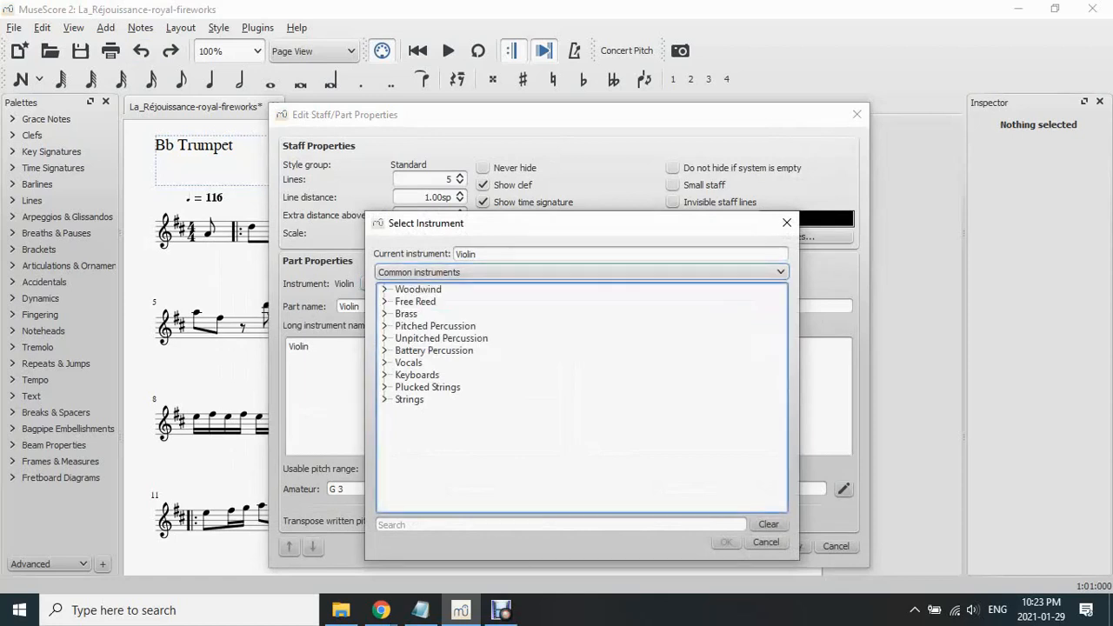
pyautogui.doubleClick(425, 314)
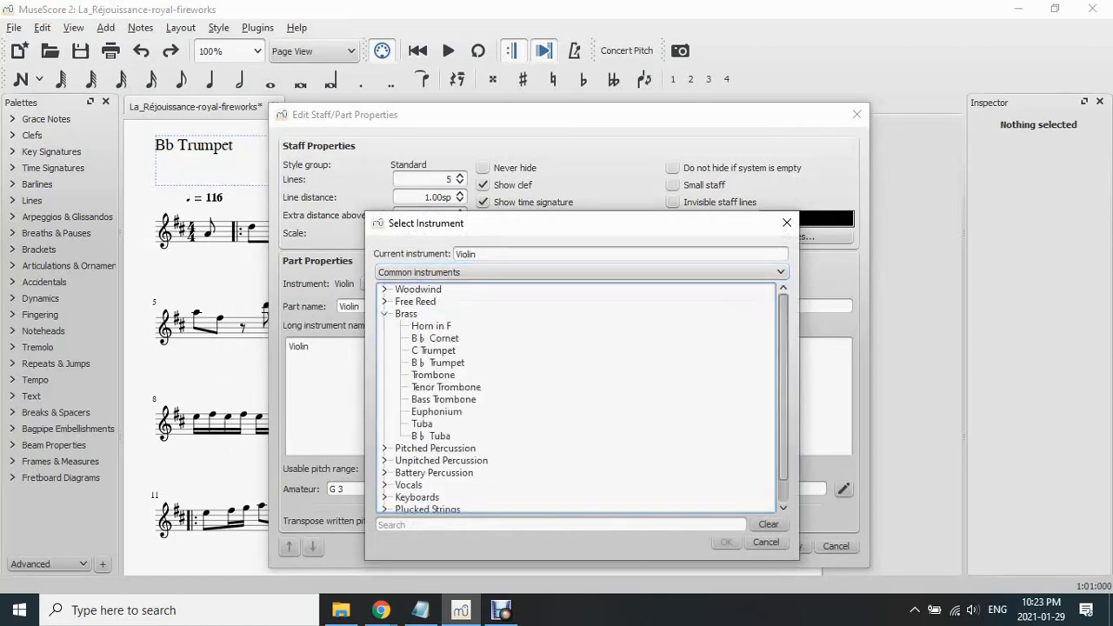
pyautogui.doubleClick(439, 363)
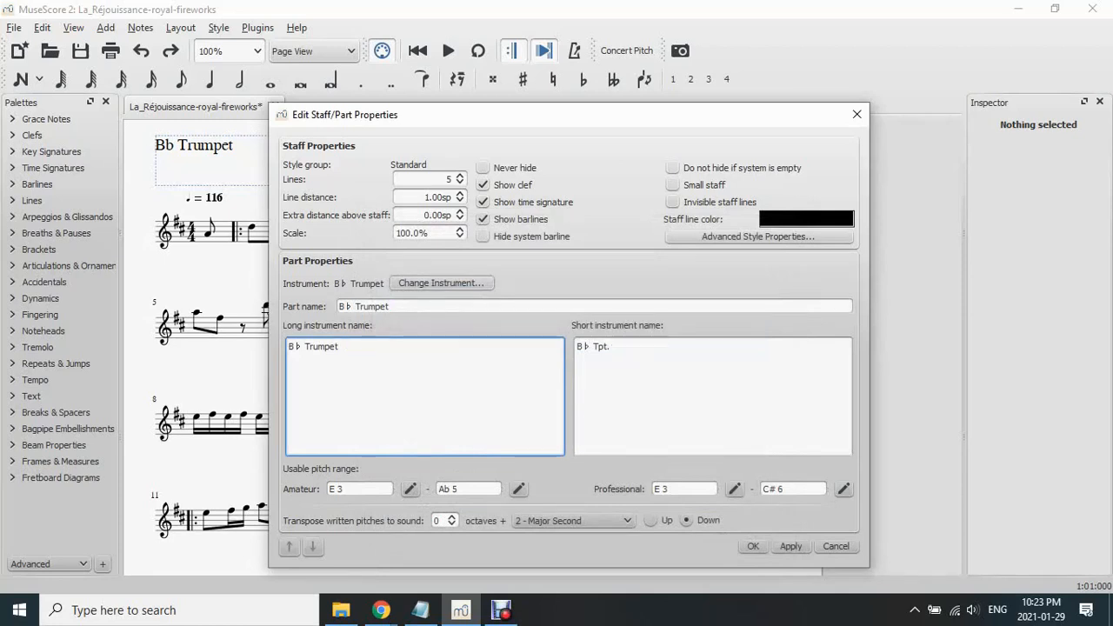
# Try 0 - Perfect Unison as the interval for transposing the trumpet's written pitches to sound
pyautogui.click(409, 306)
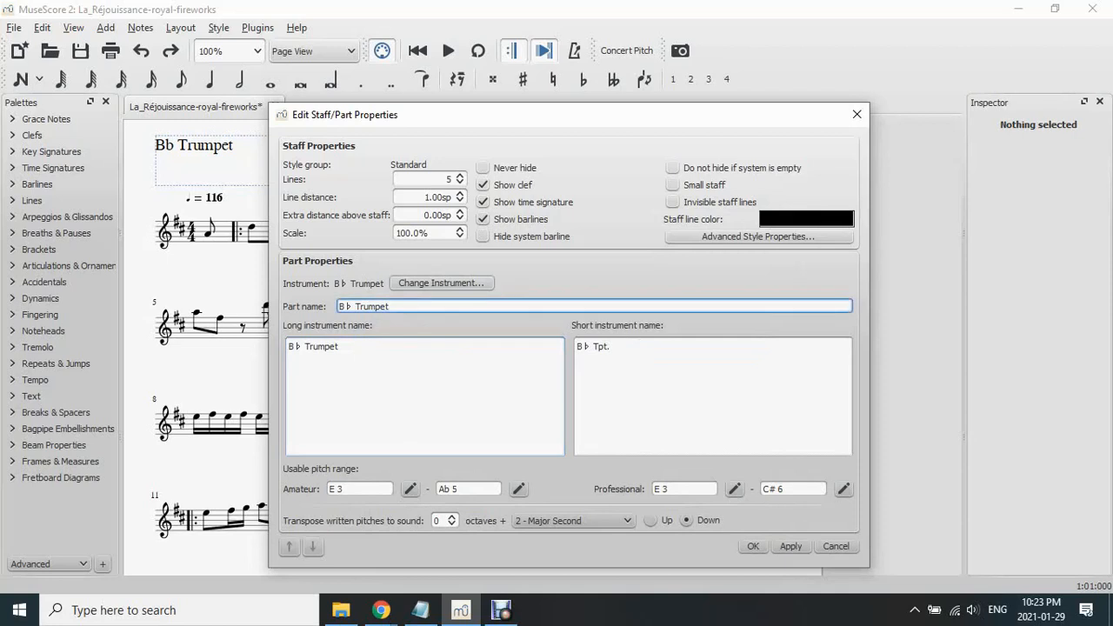
pyautogui.press('Tab')
pyautogui.press('Tab')
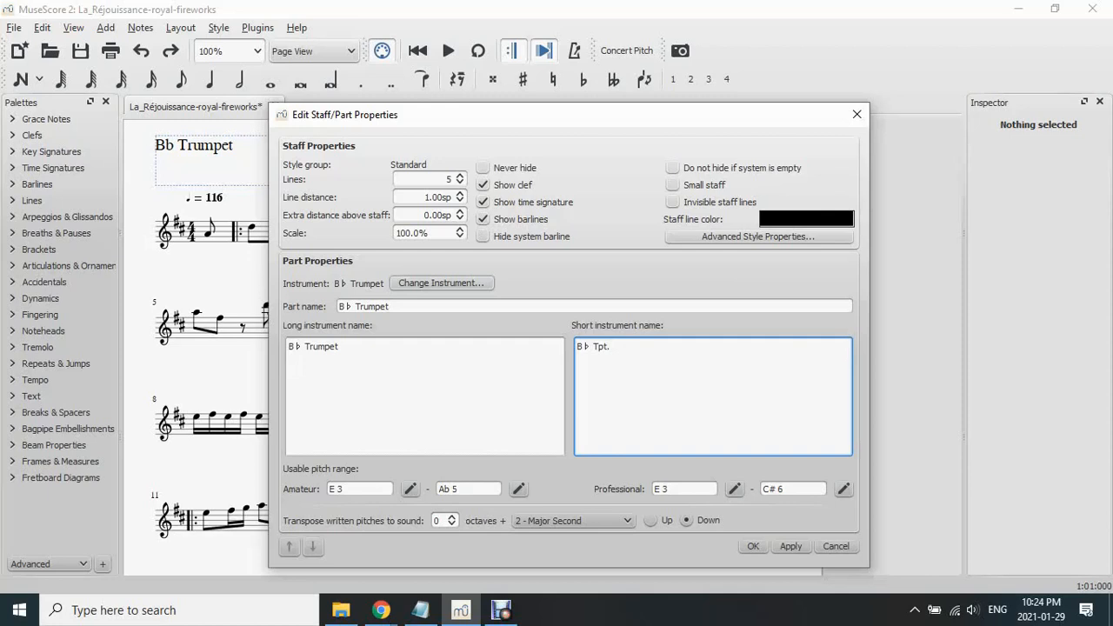
pyautogui.press('Tab')
pyautogui.press('Tab')
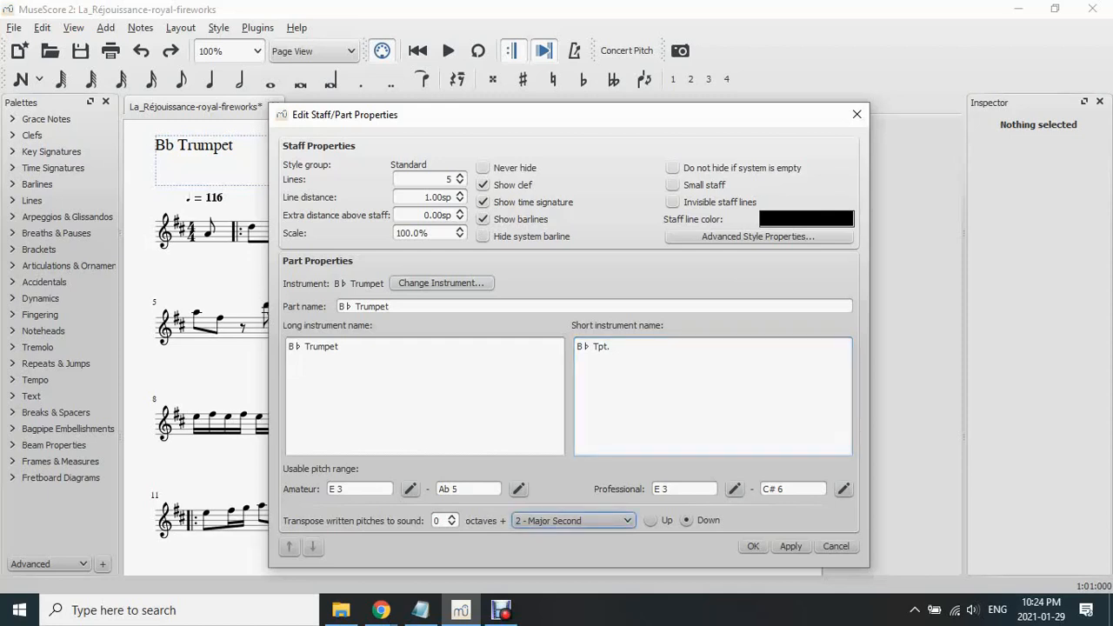
pyautogui.hotkey('alt', 'Down')
pyautogui.press('Down')
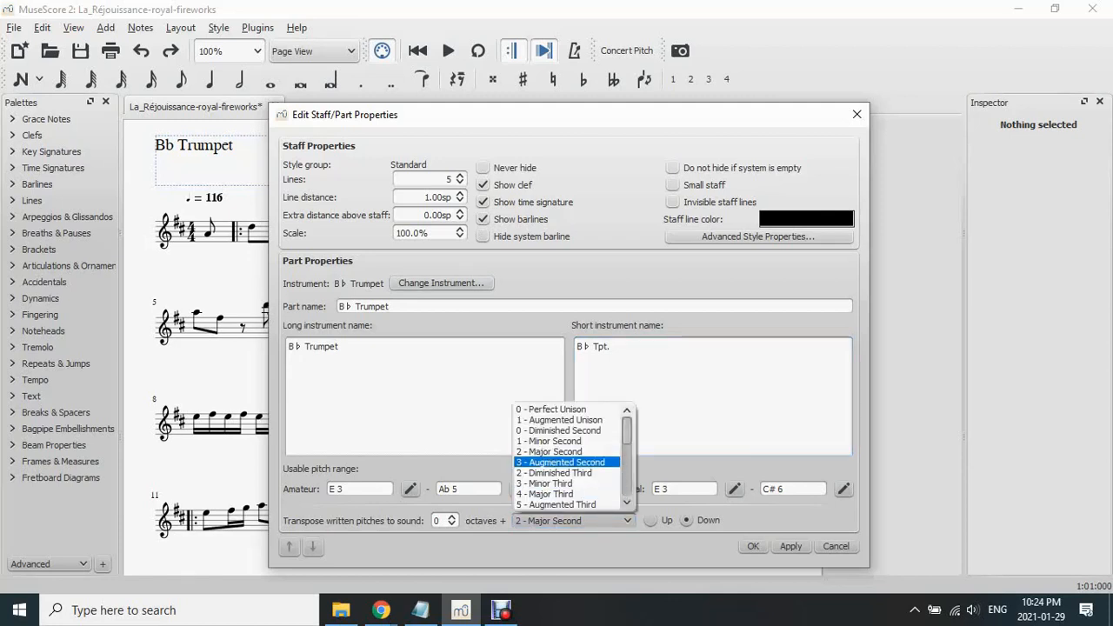
pyautogui.press('Up')
pyautogui.press('Up')
pyautogui.press('Up')
pyautogui.press('Up')
pyautogui.press('Up')
pyautogui.press('Return')
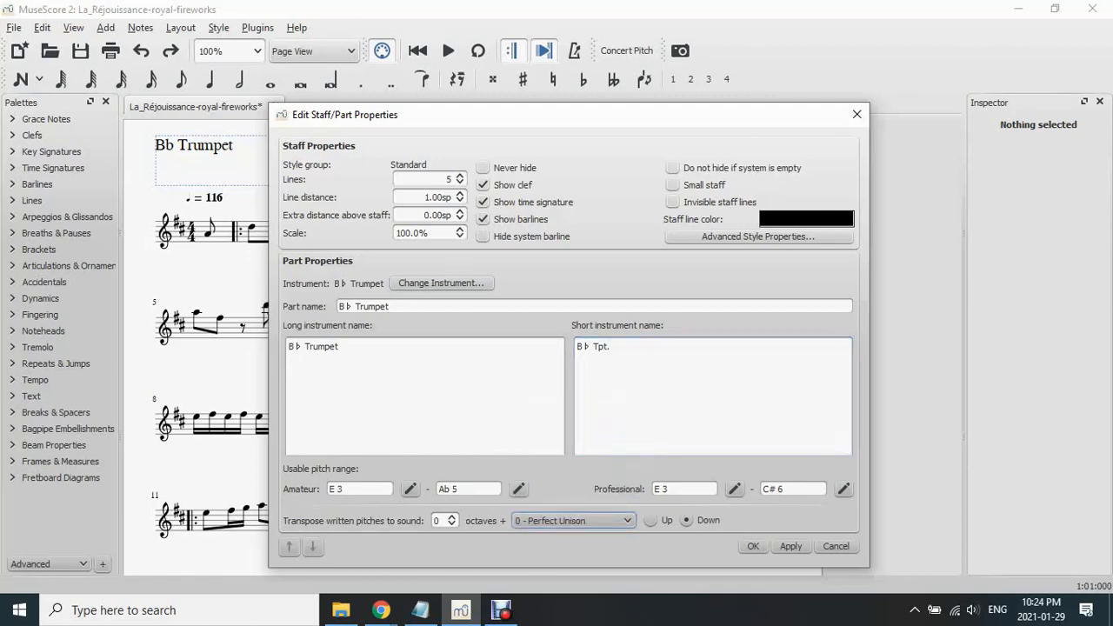
# Set the trumpet's written-to-sounding interval to 2 - Major Second, accept the staff properties and play back the score
pyautogui.hotkey('alt', 'Down')
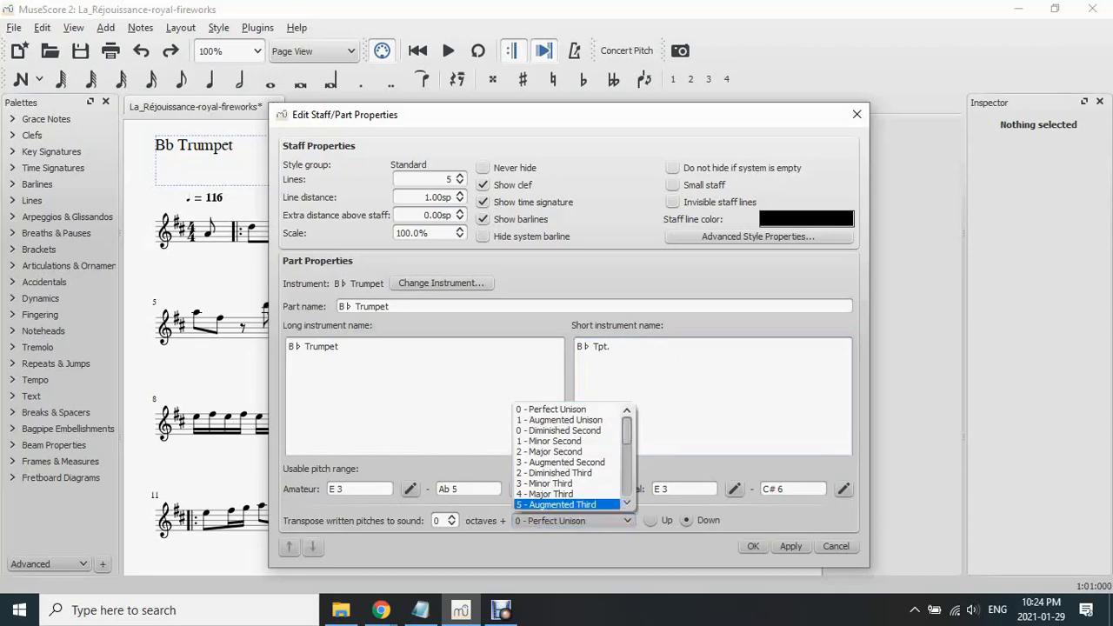
pyautogui.click(550, 452)
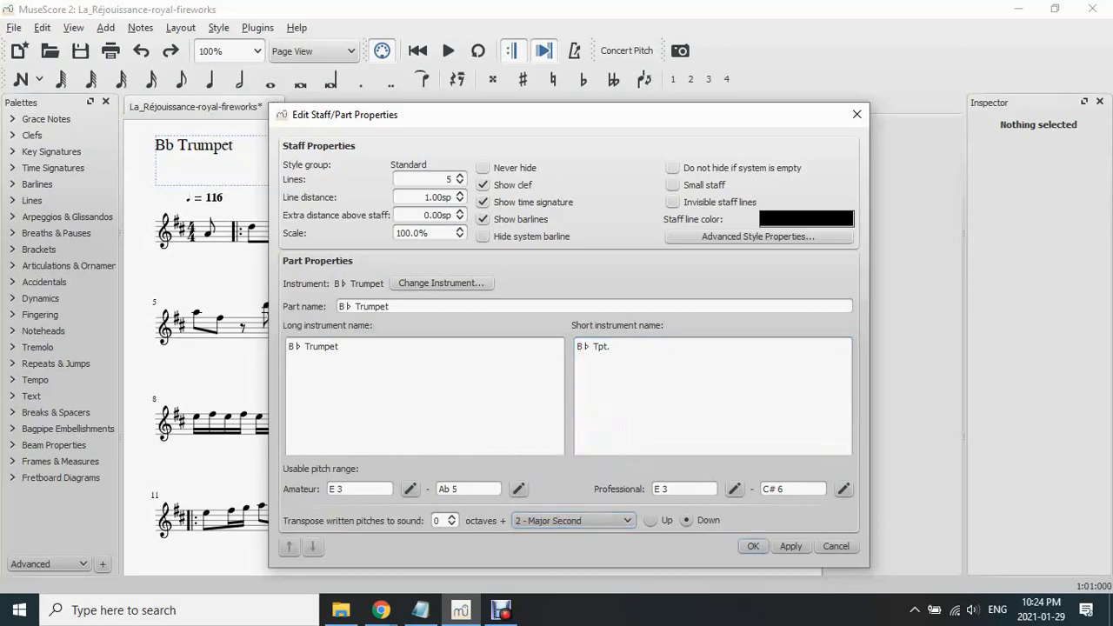
pyautogui.click(753, 546)
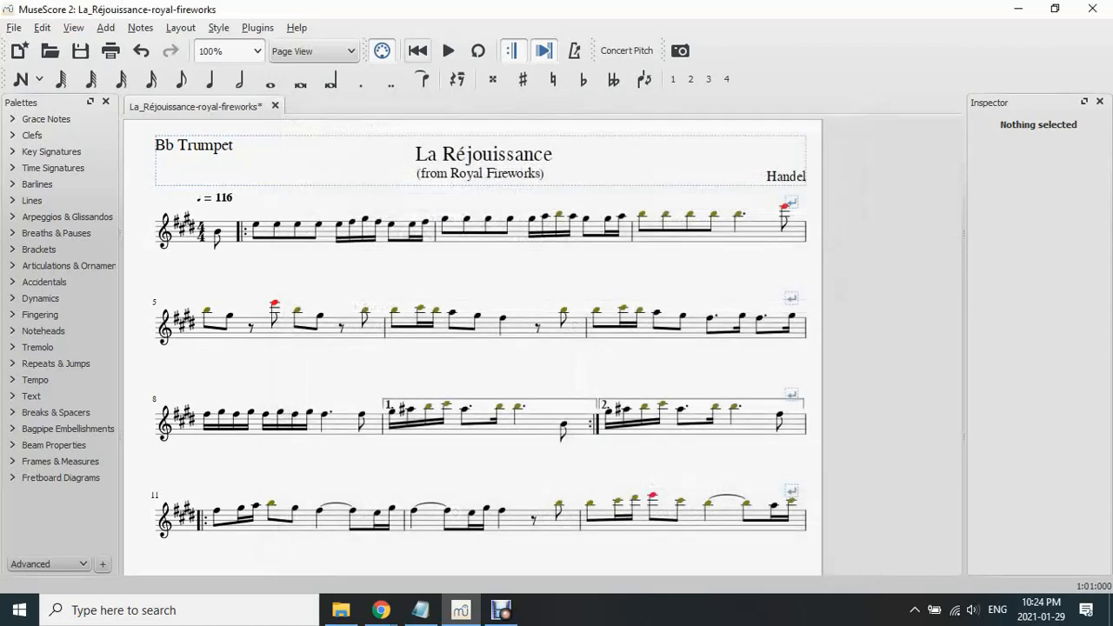
pyautogui.click(448, 50)
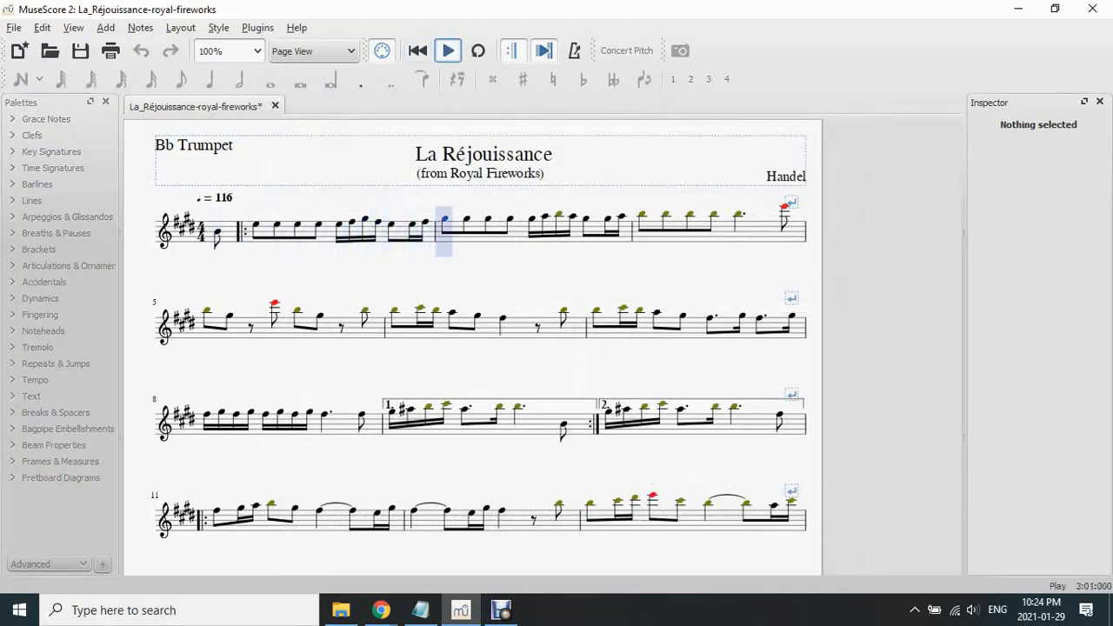
# Stop the playback and compare the trumpet part in concert pitch and in written pitch
pyautogui.press('space')
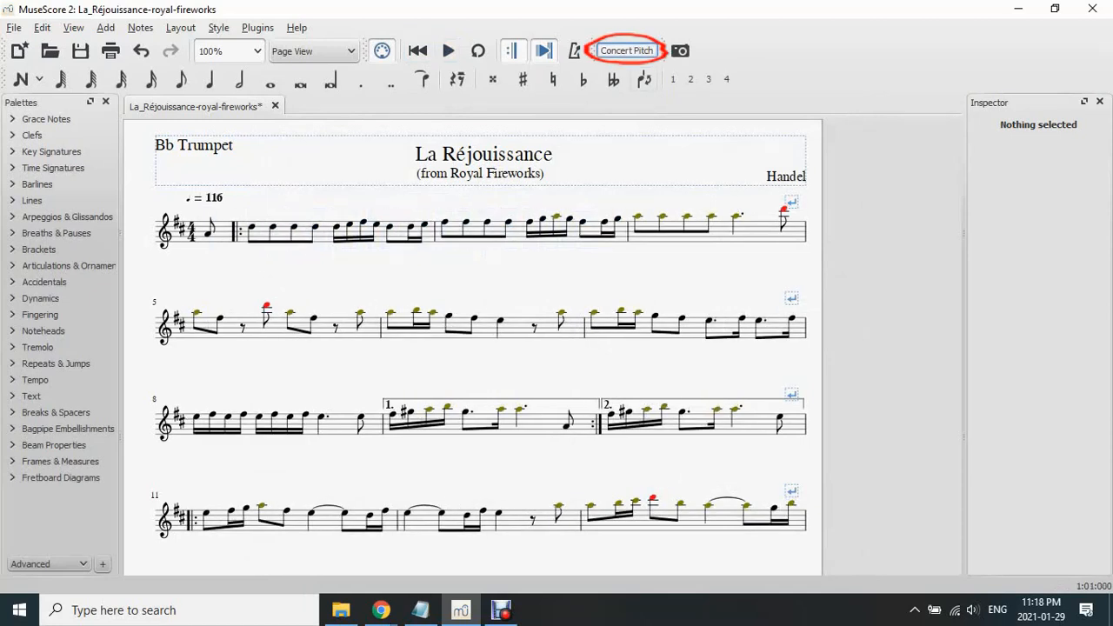
pyautogui.click(626, 50)
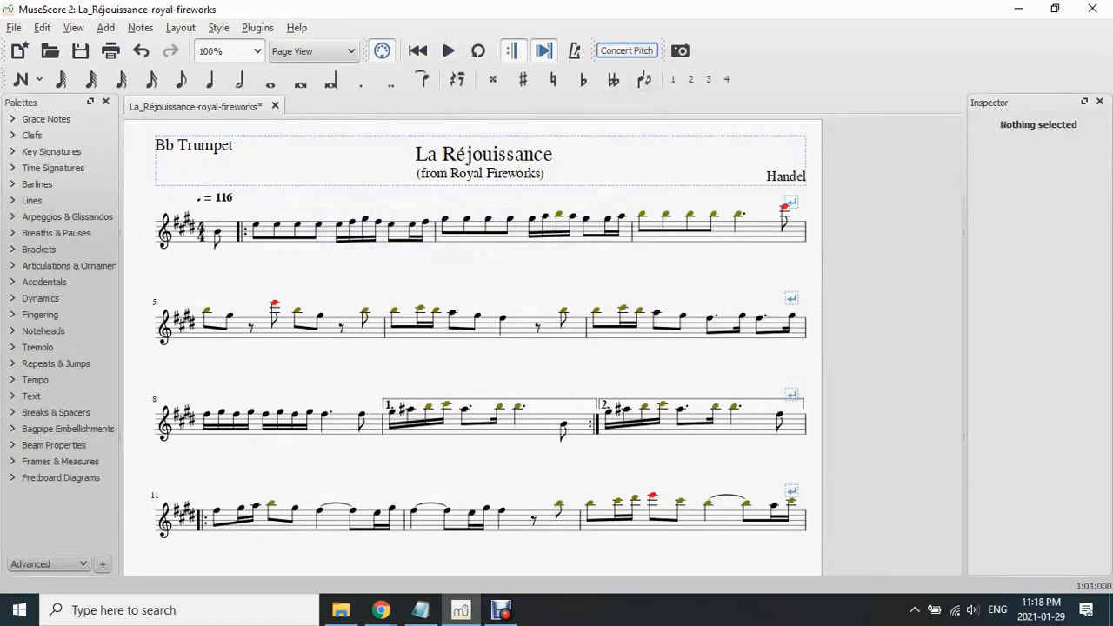
pyautogui.click(626, 50)
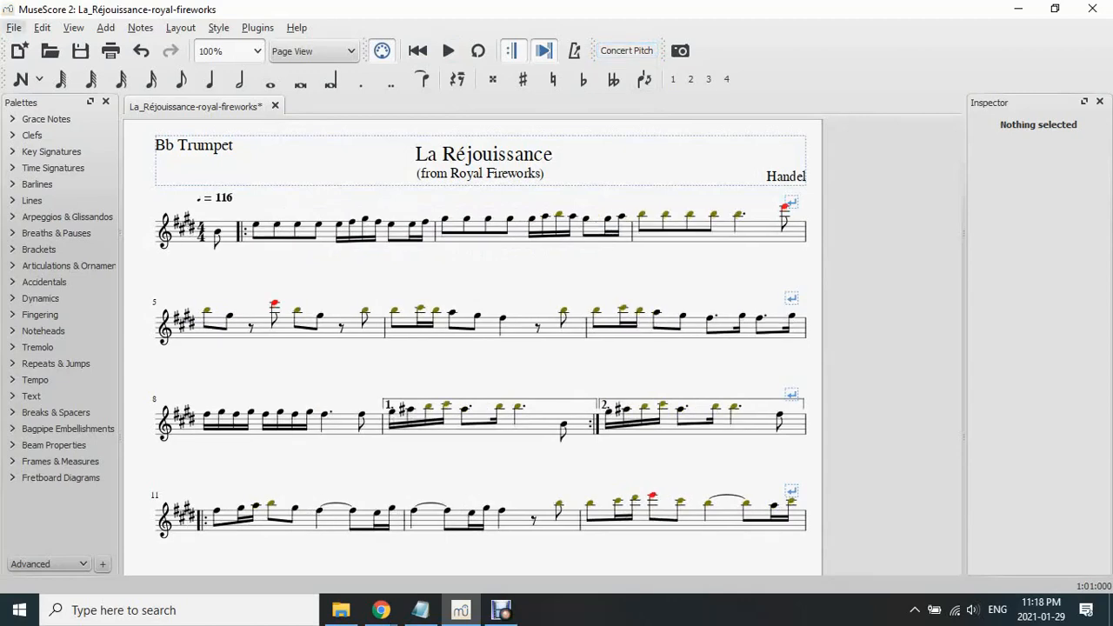
# Save the trumpet version as La_Réjouissance-royal-fireworks-trumpet and close the score
pyautogui.click(14, 26)
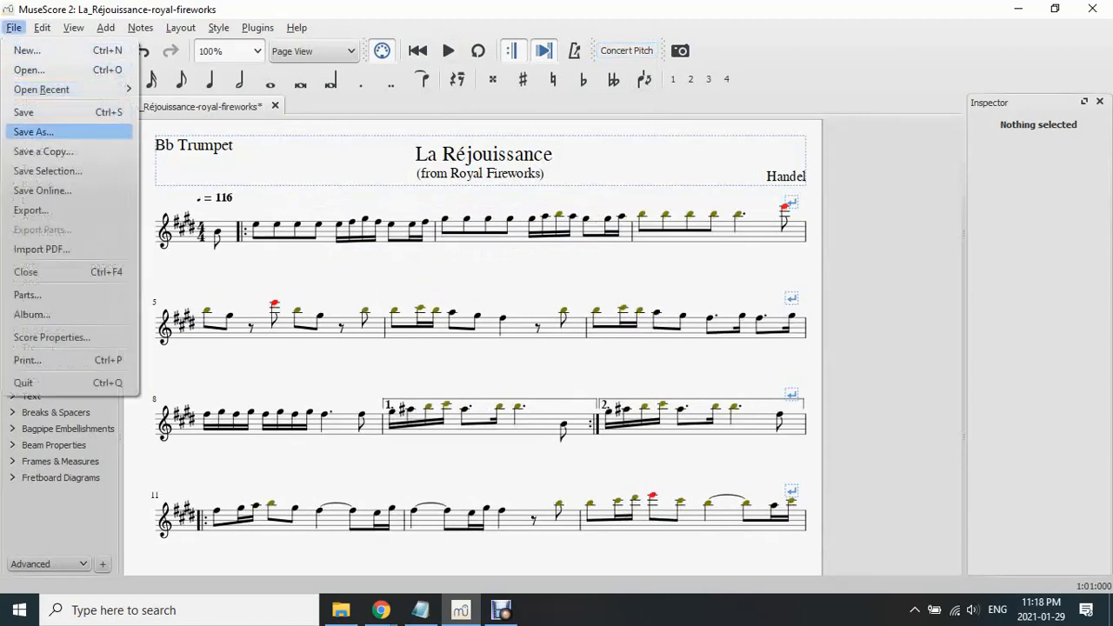
pyautogui.click(33, 132)
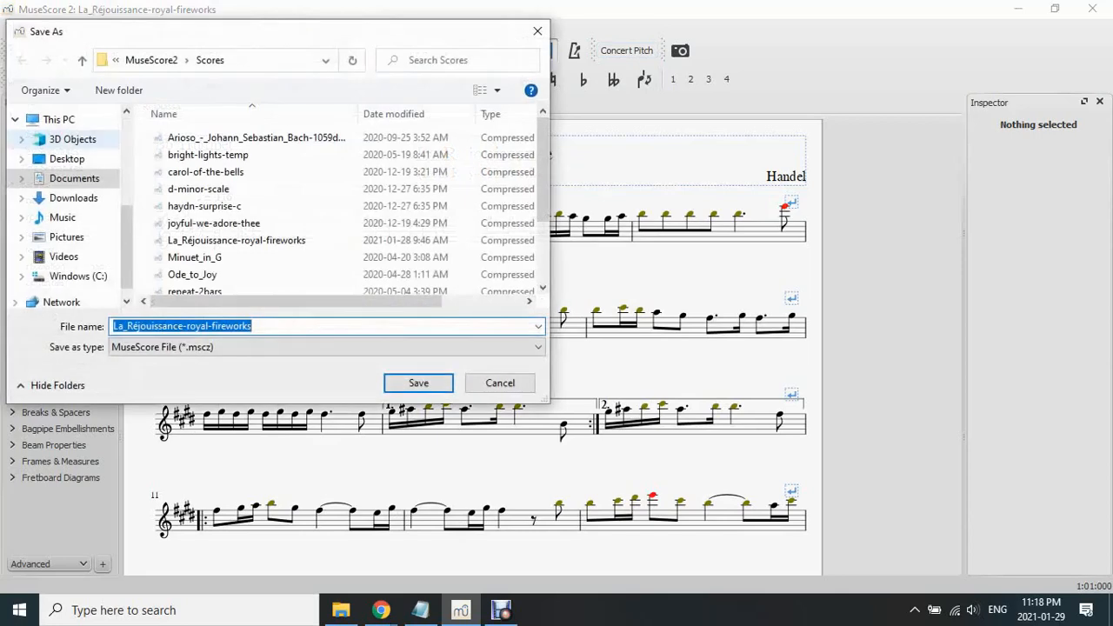
pyautogui.press('End')
pyautogui.write('-tr')
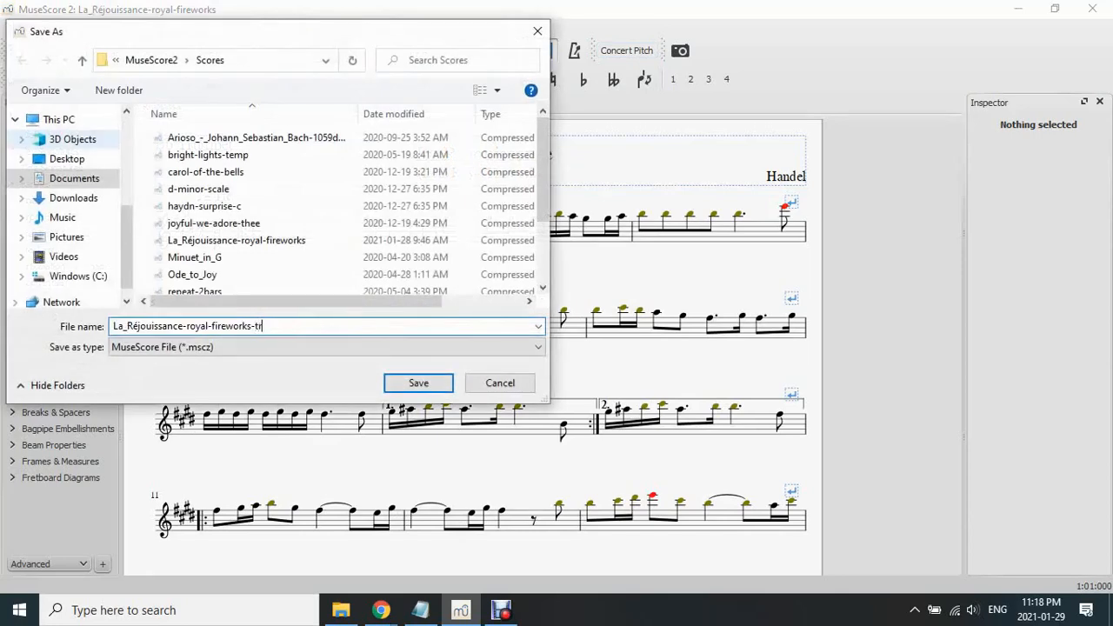
pyautogui.write('umpet')
pyautogui.press('Return')
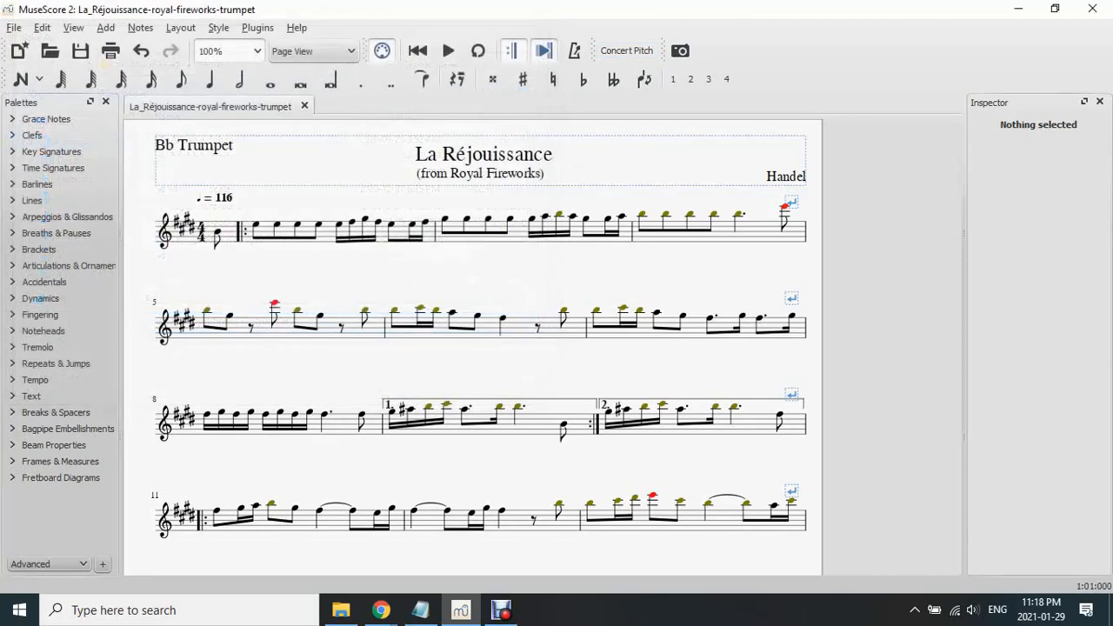
pyautogui.click(304, 106)
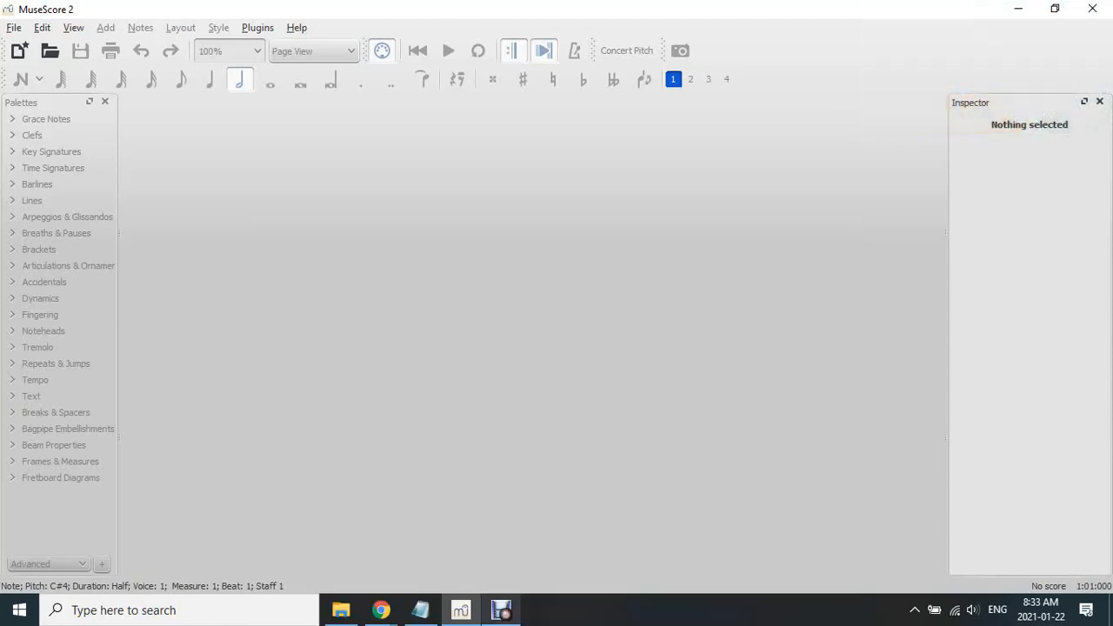
# Open the recent score Clarinet_Concerto_in_A-mozart.mscz and show the piano keyboard
pyautogui.click(14, 28)
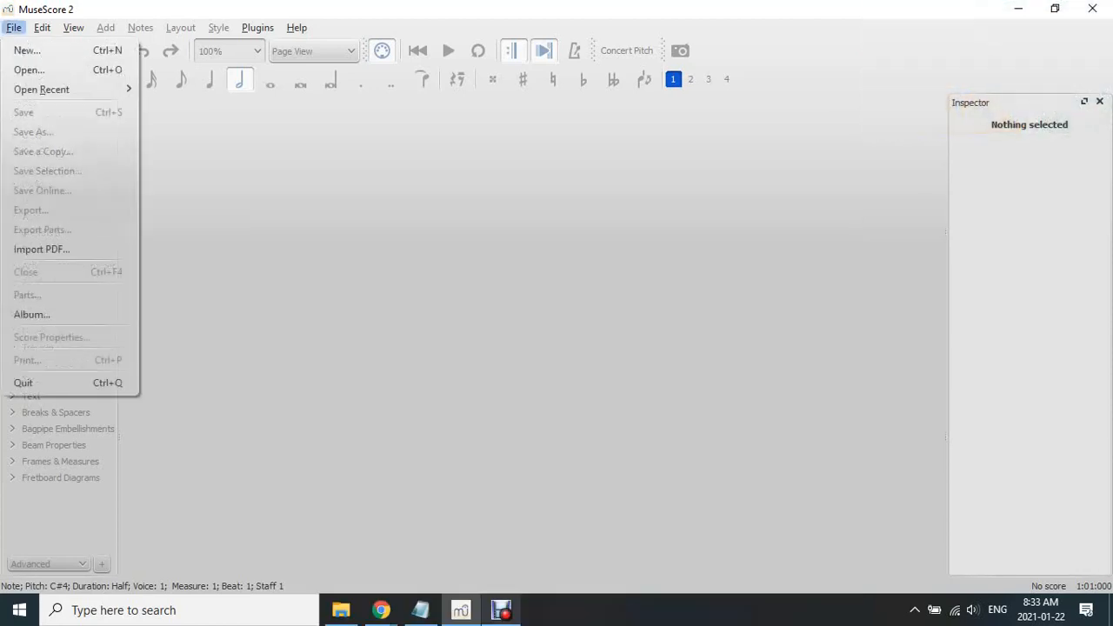
pyautogui.moveTo(41, 90)
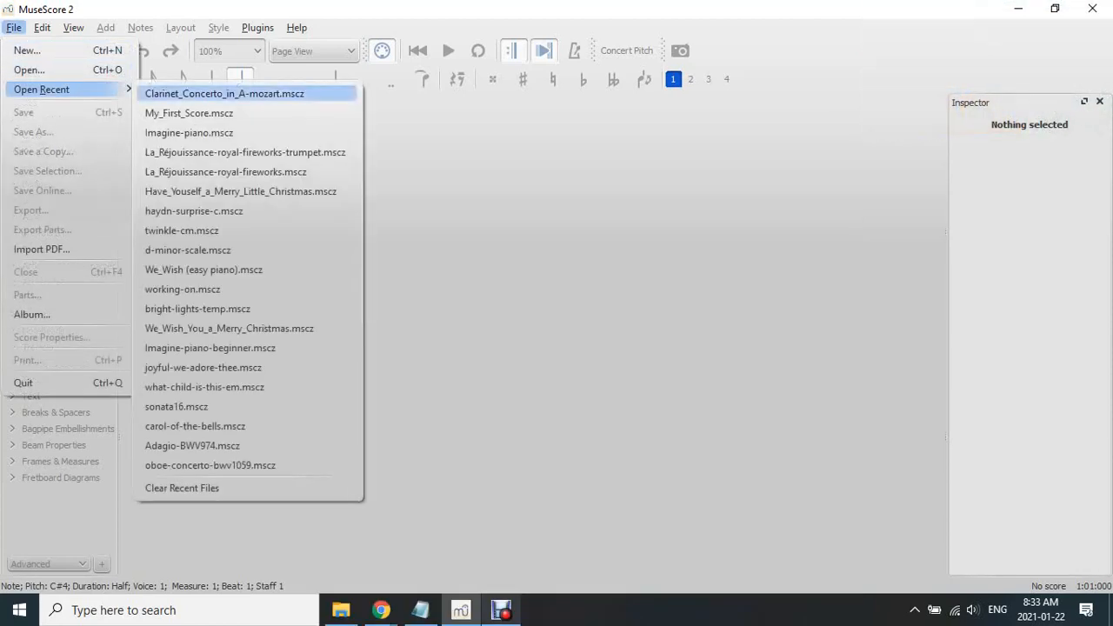
pyautogui.click(218, 94)
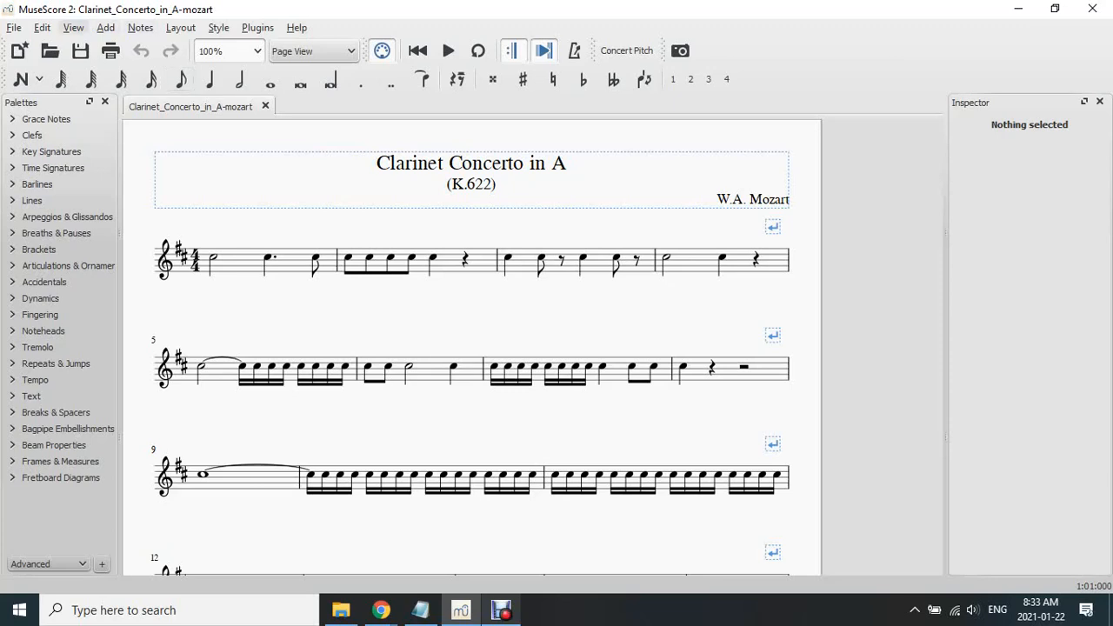
pyautogui.click(73, 27)
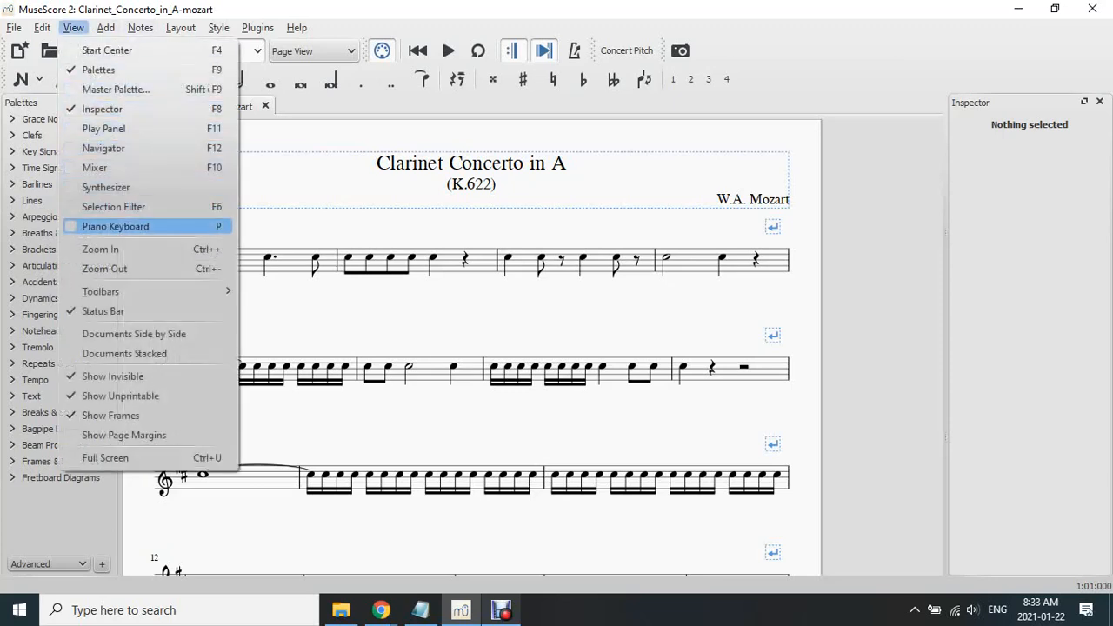
pyautogui.click(115, 226)
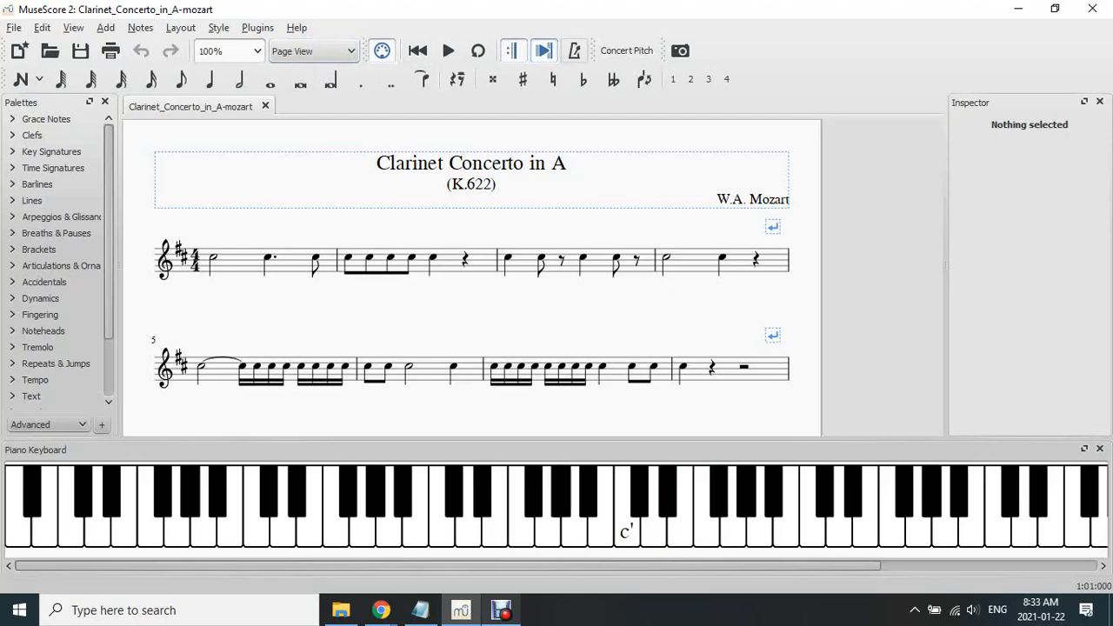
# Turn on concert pitch and try the five-sharp key signature from measure 1, comparing it with written pitch
pyautogui.click(626, 51)
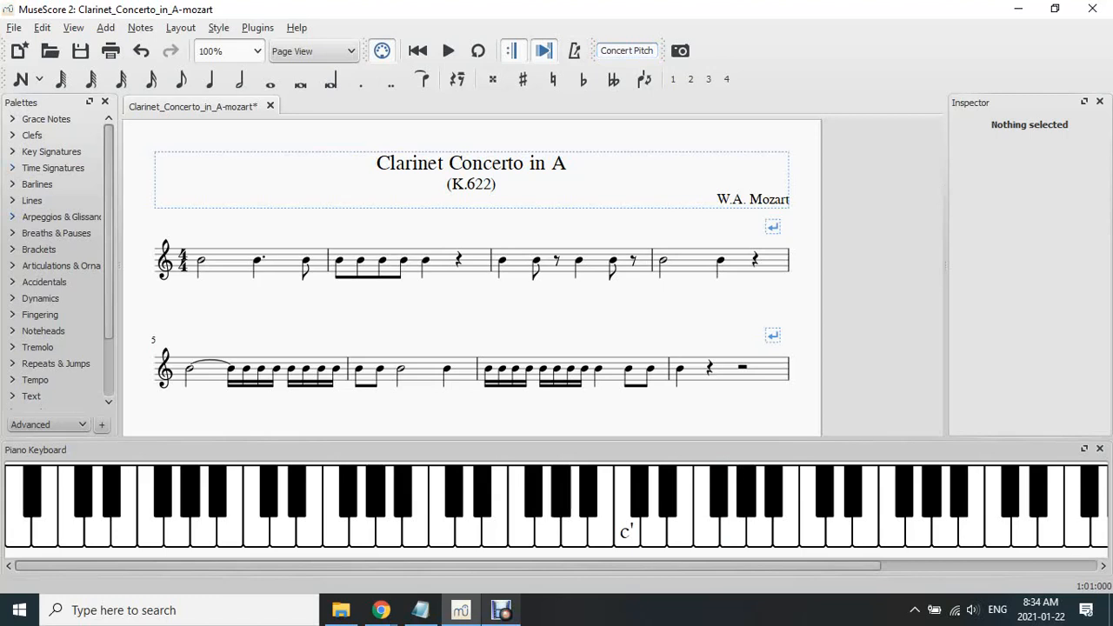
pyautogui.click(50, 151)
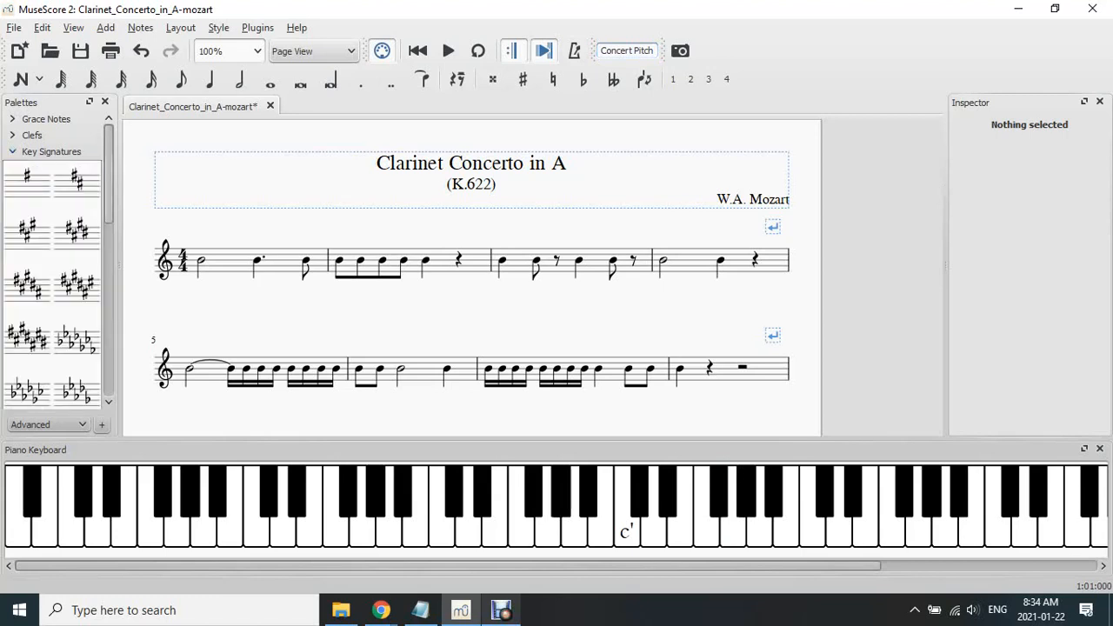
pyautogui.click(232, 260)
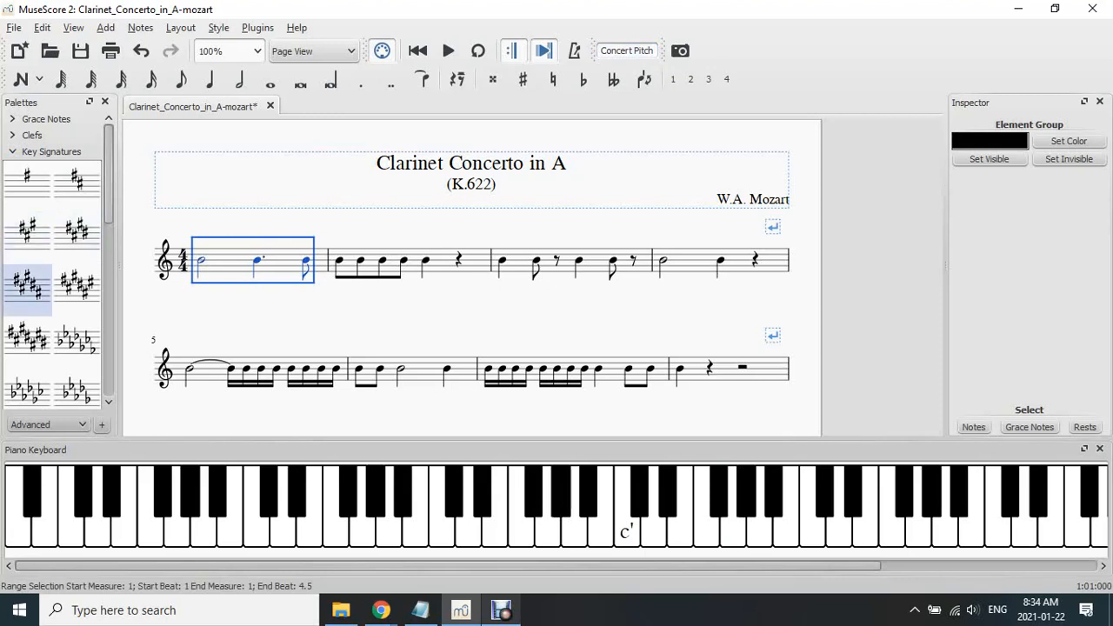
pyautogui.click(27, 285)
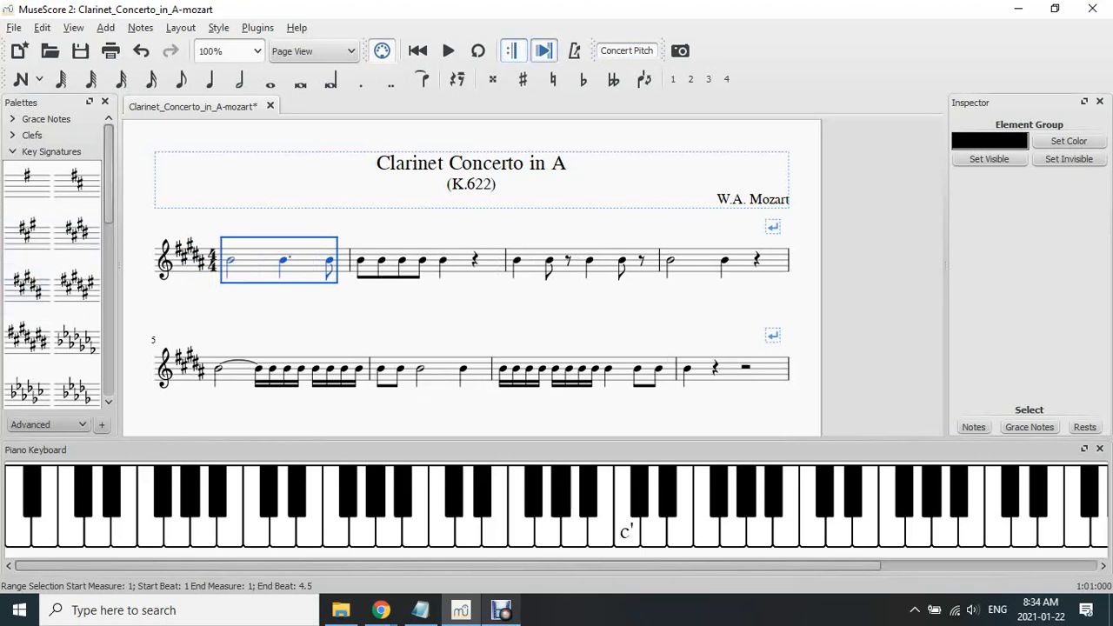
pyautogui.click(626, 50)
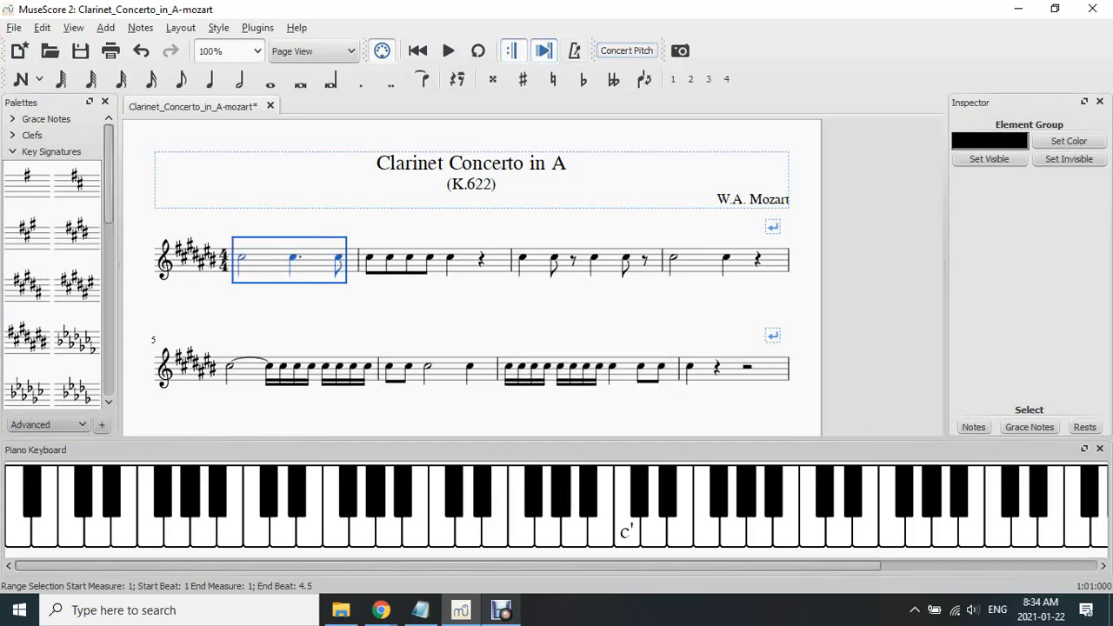
pyautogui.click(626, 50)
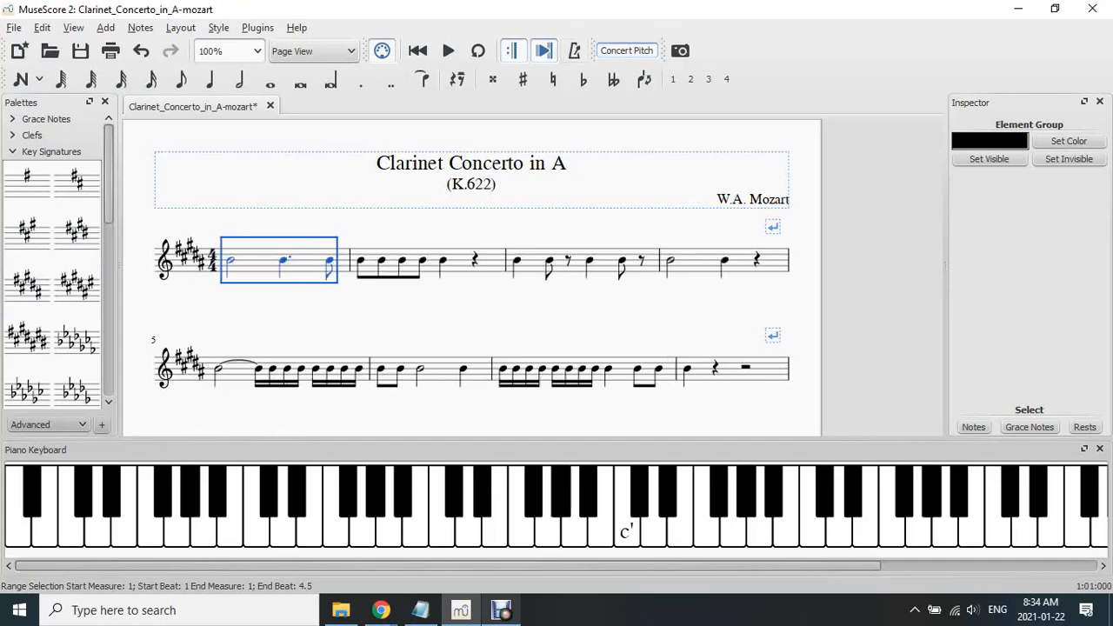
# Change the key signature from measure 1 to three sharps in concert pitch and return the score to written pitch
pyautogui.click(27, 230)
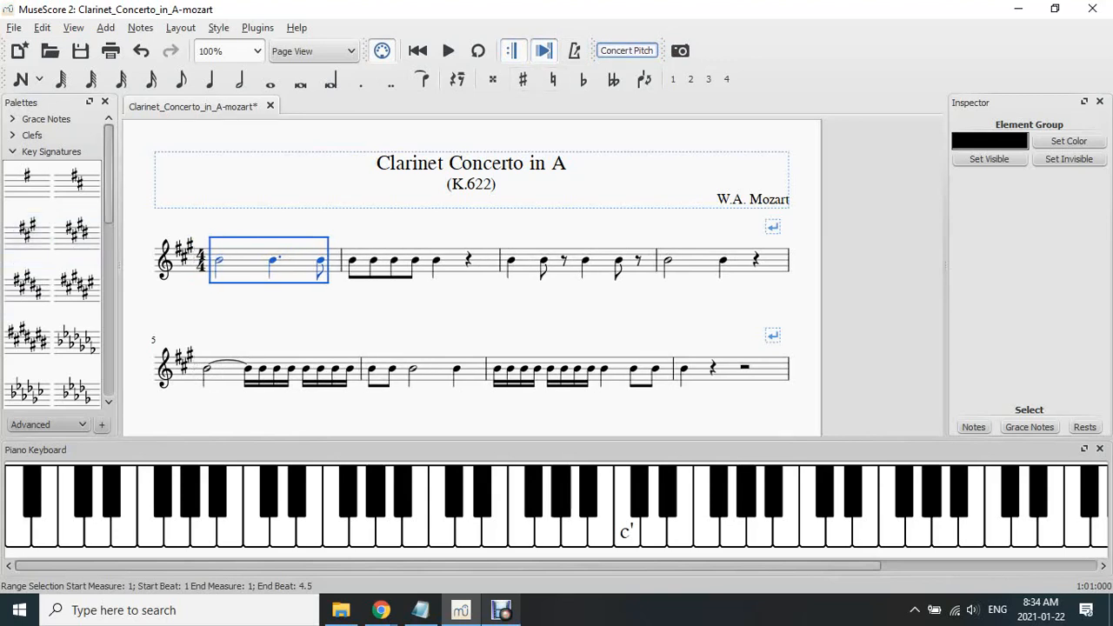
pyautogui.hotkey('ctrl', 'z')
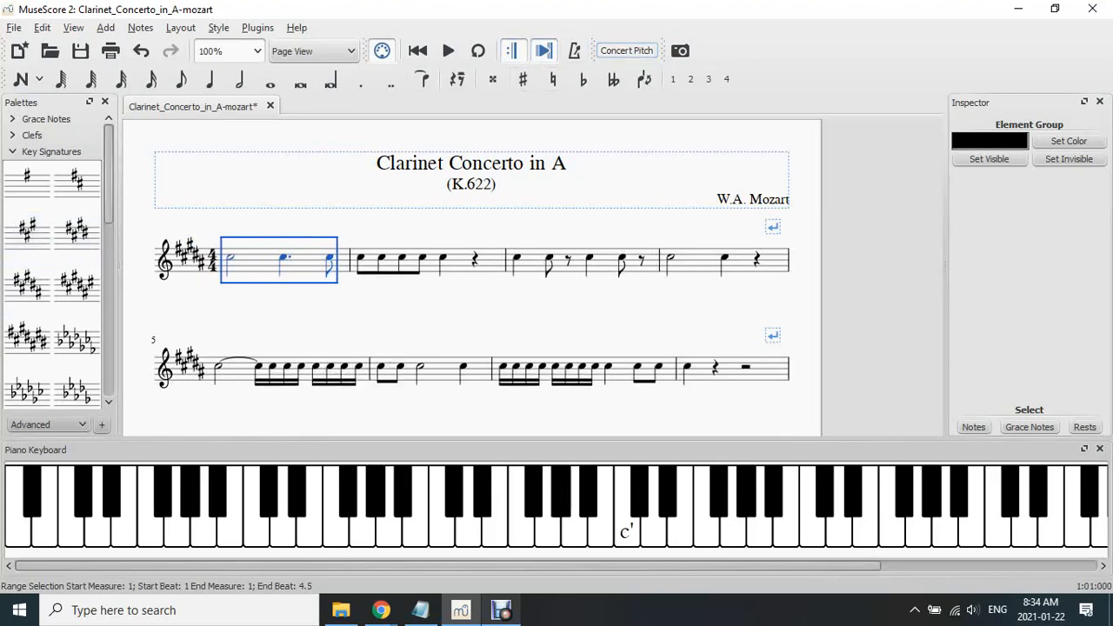
pyautogui.click(626, 50)
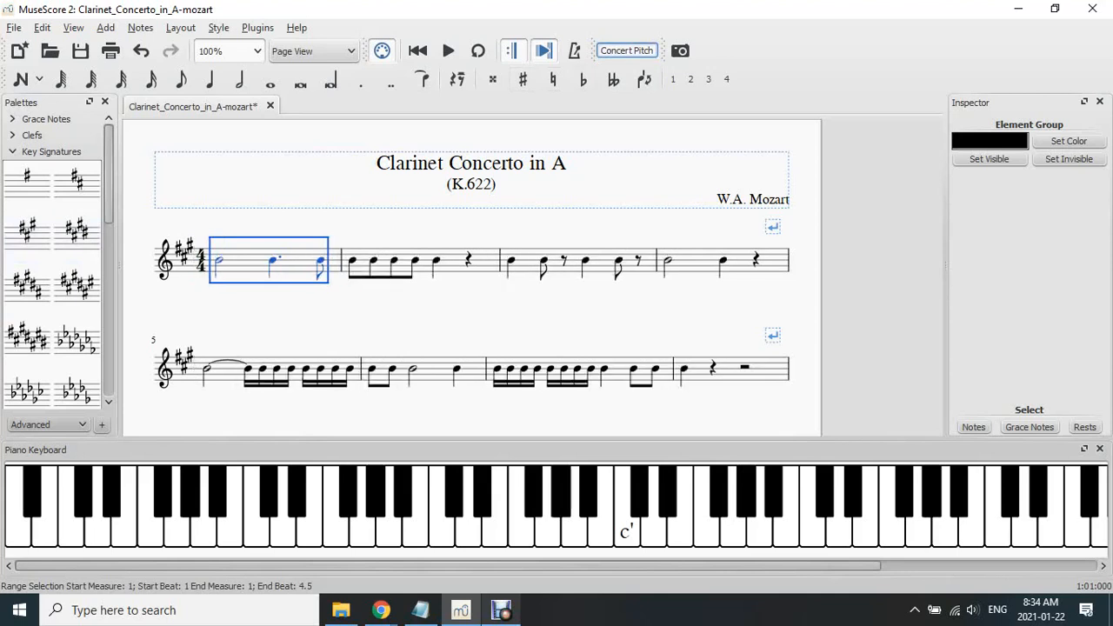
pyautogui.click(626, 50)
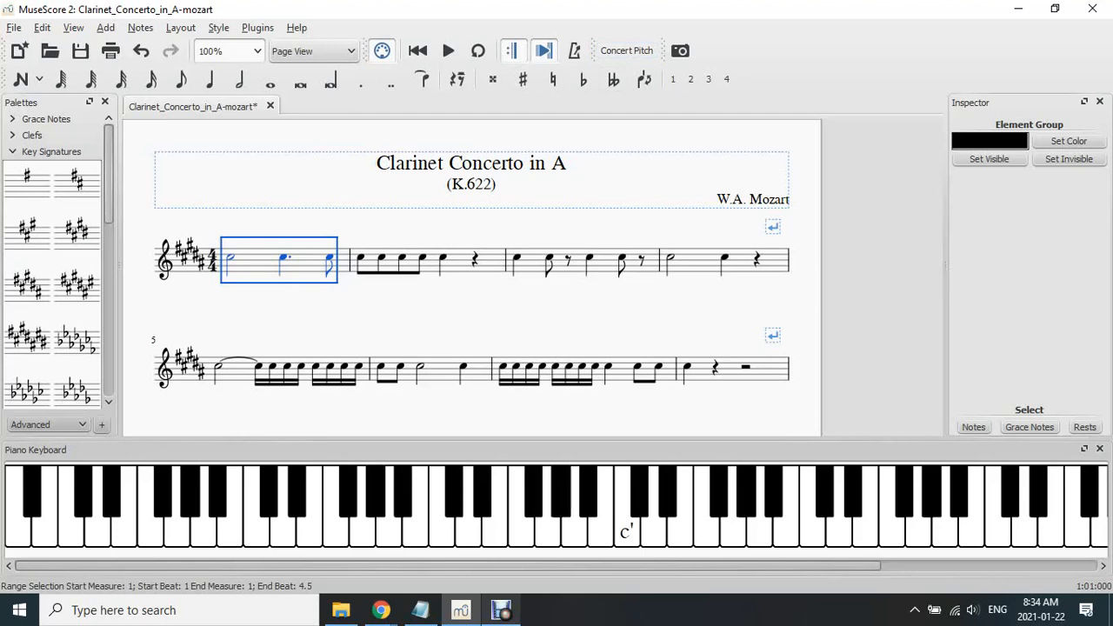
# Start Re-Pitch note input at the first note and re-pitch measure 1 as F, D, E
pyautogui.click(229, 259)
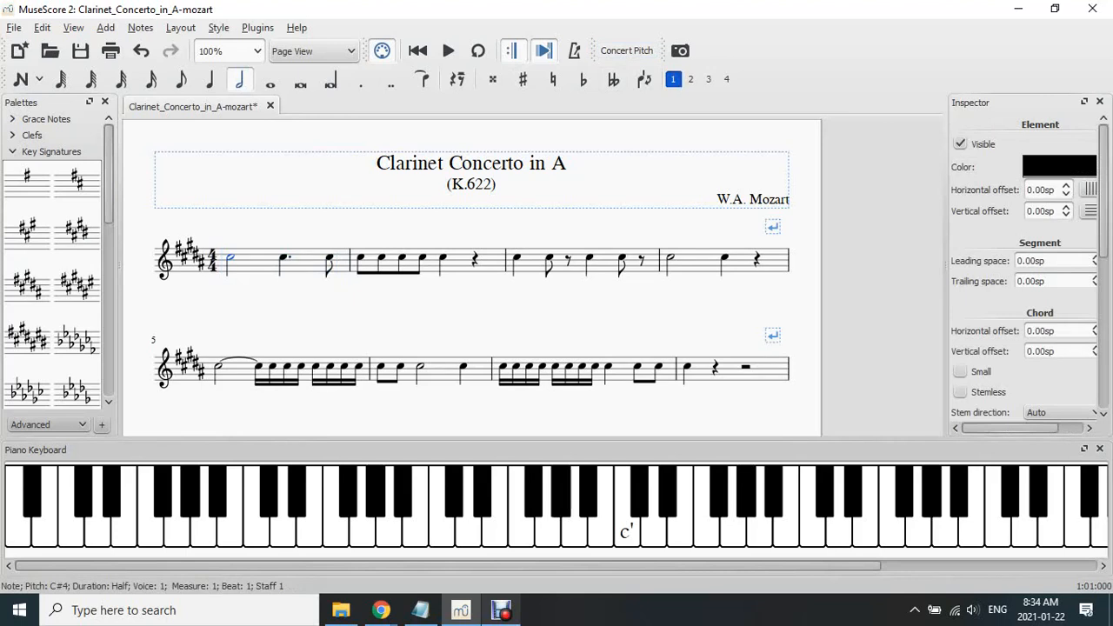
pyautogui.click(39, 79)
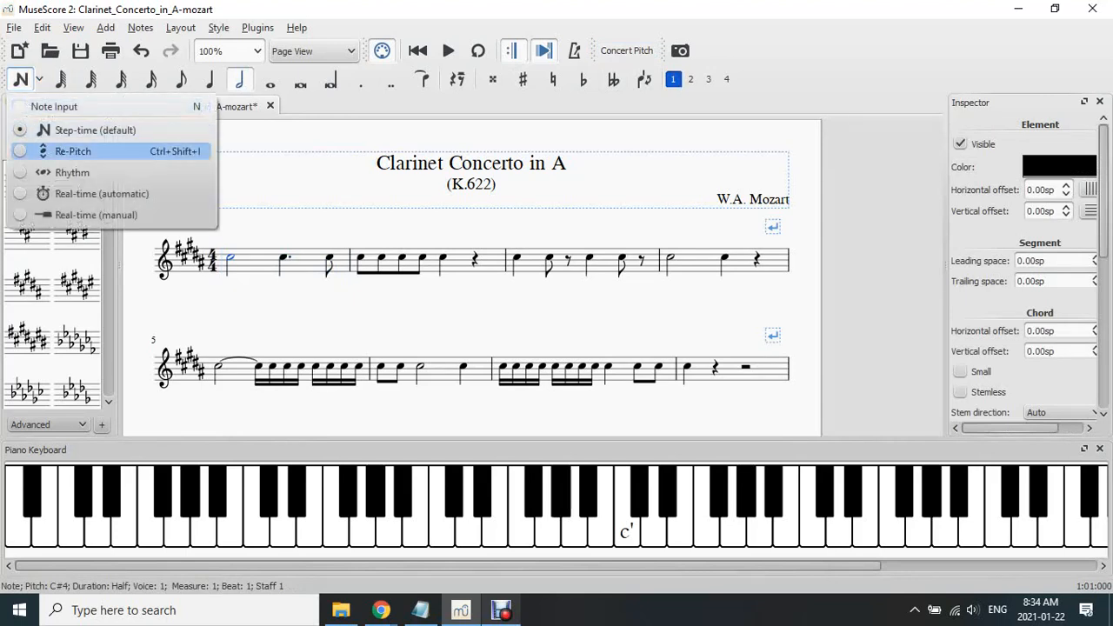
pyautogui.press('Return')
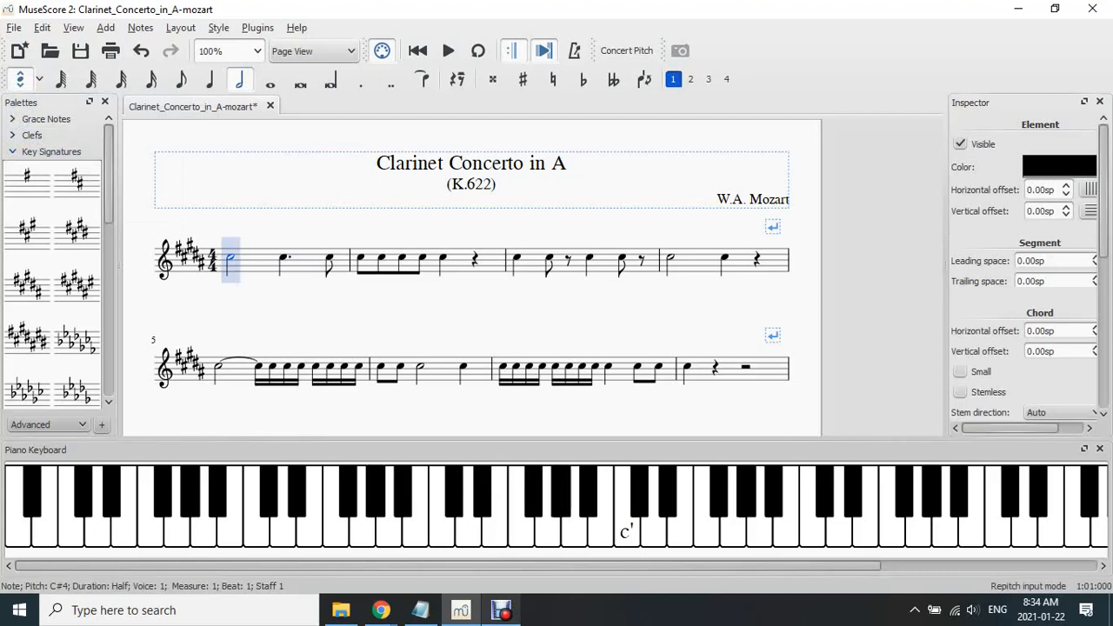
pyautogui.hotkey('ctrl', 'z')
pyautogui.press('f')
pyautogui.press('d')
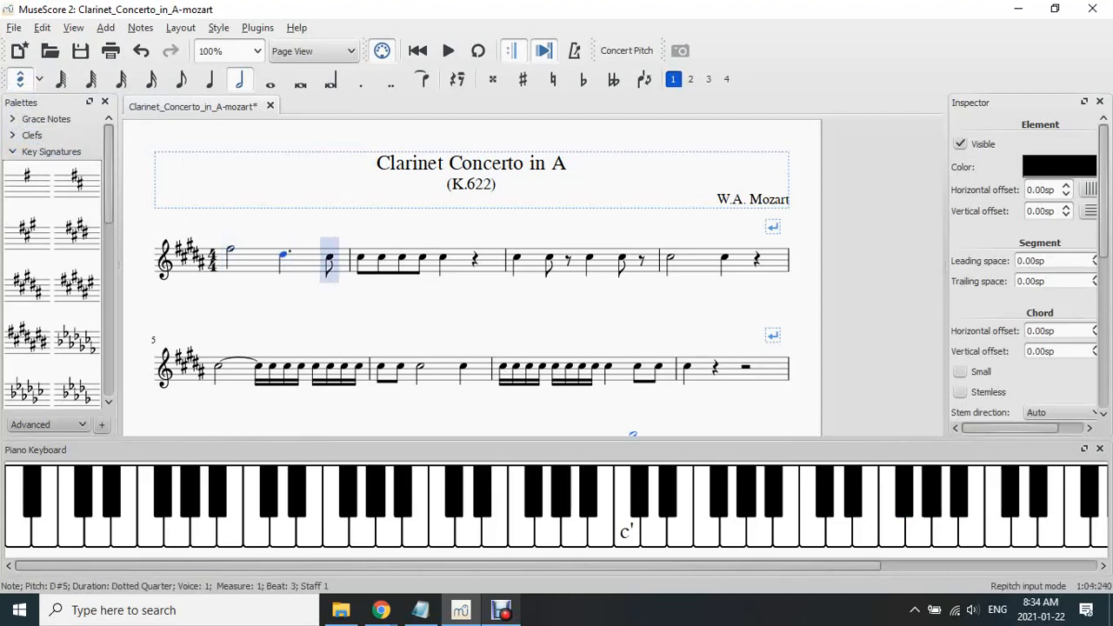
pyautogui.press('e')
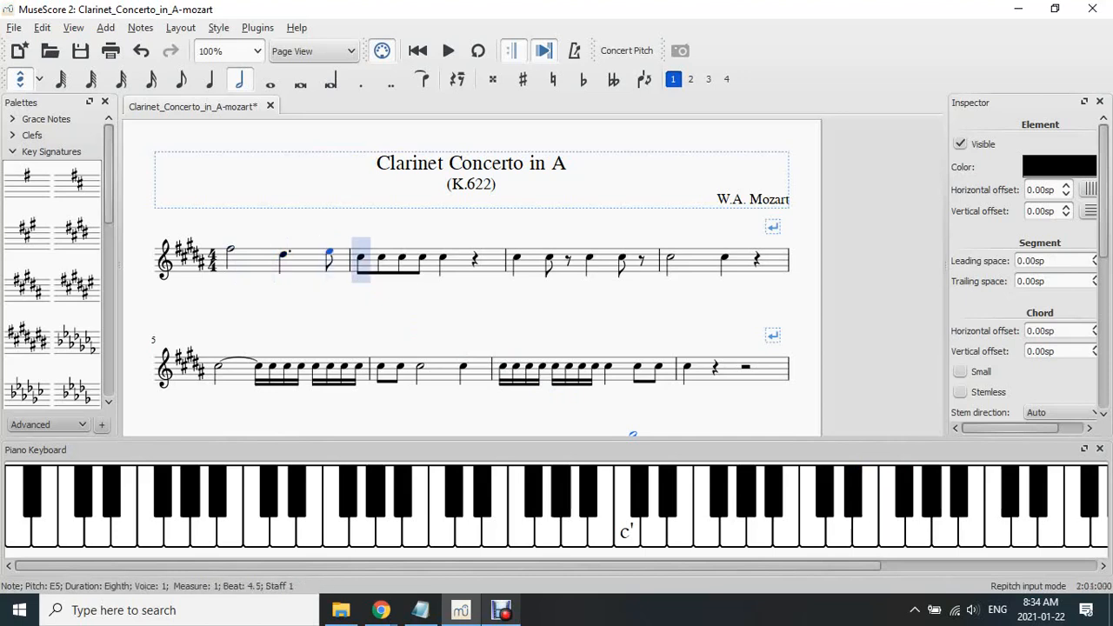
# Re-pitch measure 2's eighth notes as G, F, E, D and, with concert pitch turned on, its quarter note as C
pyautogui.press('g')
pyautogui.press('f')
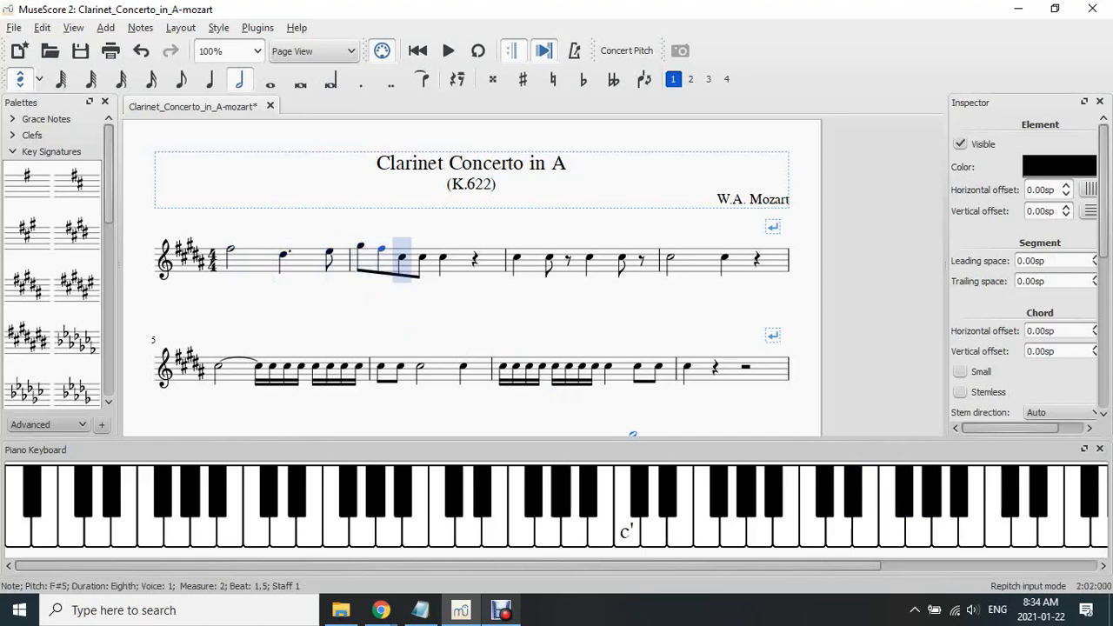
pyautogui.press('e')
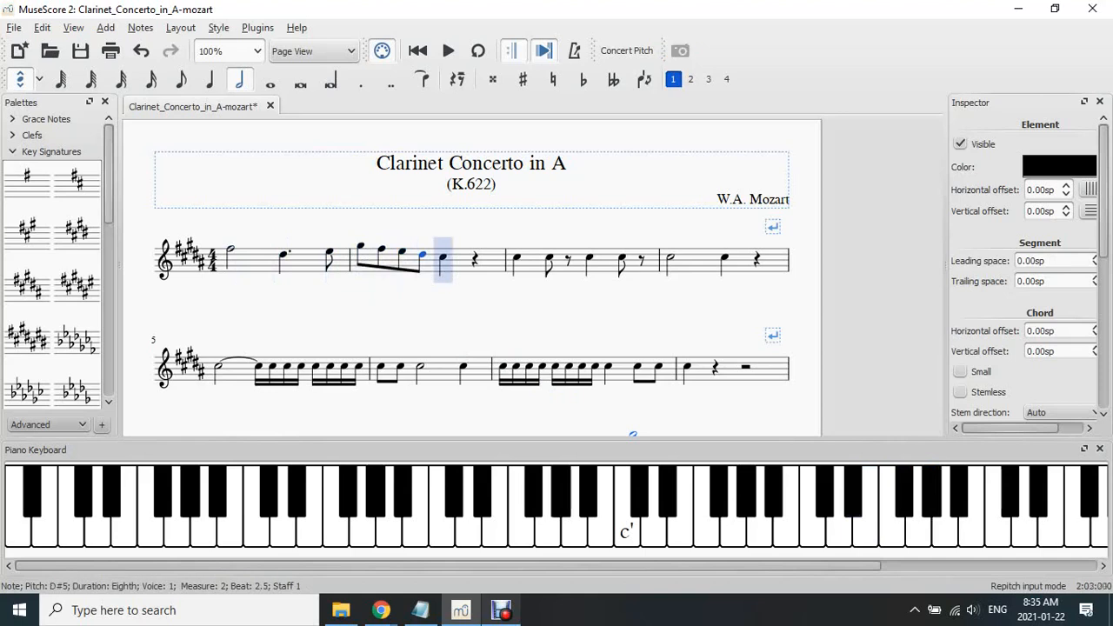
pyautogui.click(626, 51)
pyautogui.press('Right')
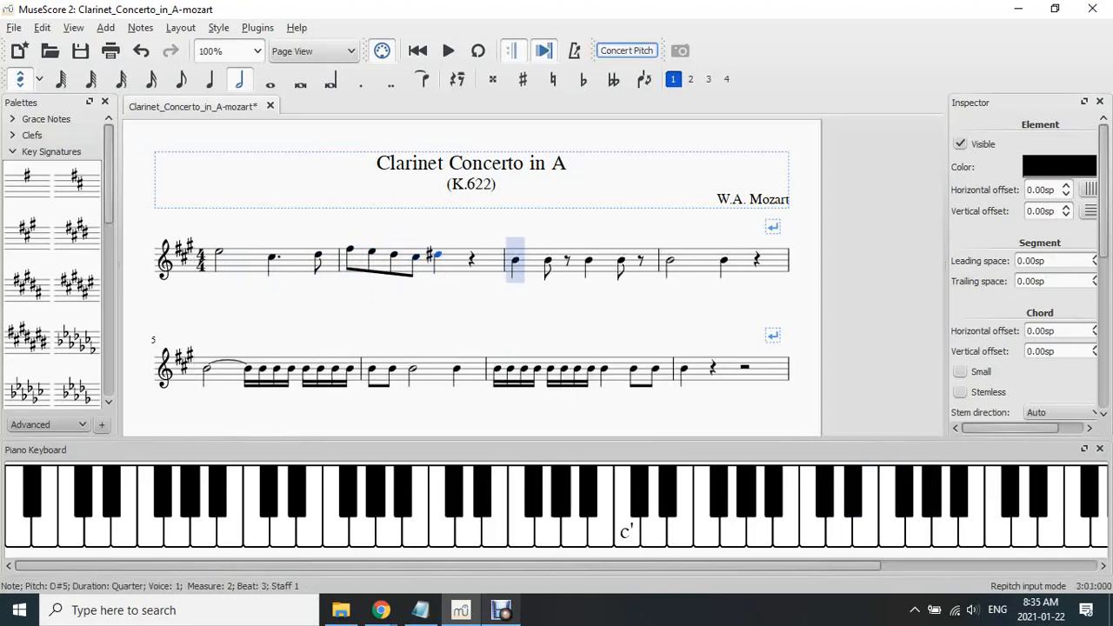
pyautogui.press('Left')
pyautogui.press('c')
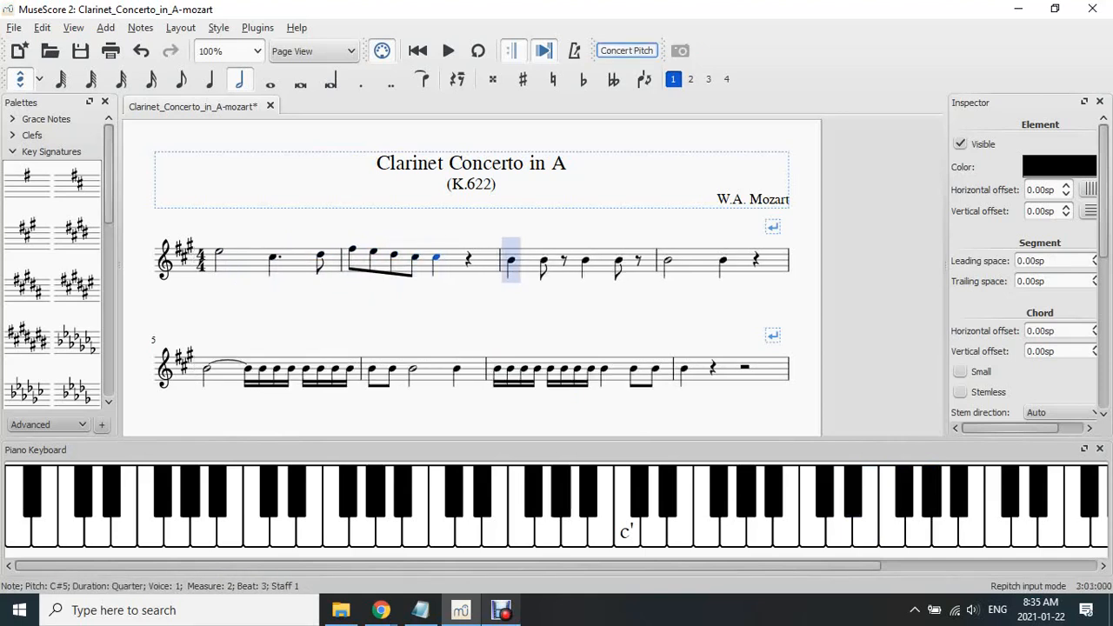
# Re-pitch measure 3 as D, B, D, B and measure 4 as A, G
pyautogui.press('d')
pyautogui.press('b')
pyautogui.press('d')
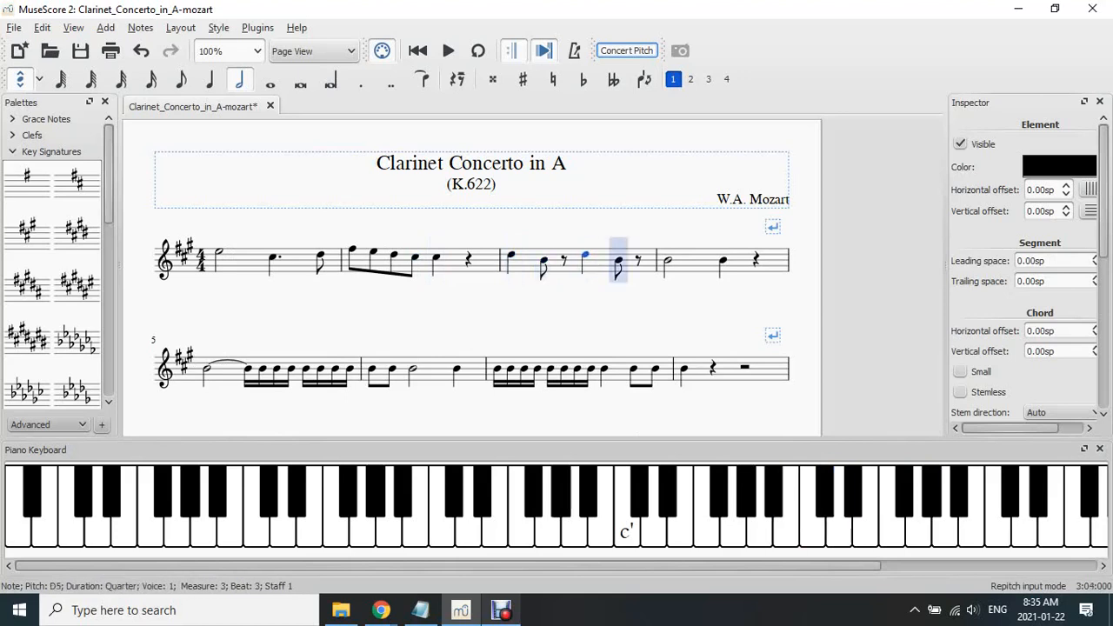
pyautogui.press('b')
pyautogui.press('a')
# Re-pitch measure 5 as a tied A continuing with sixteenth notes G, A, G, B, A, G, F
pyautogui.click(211, 368)
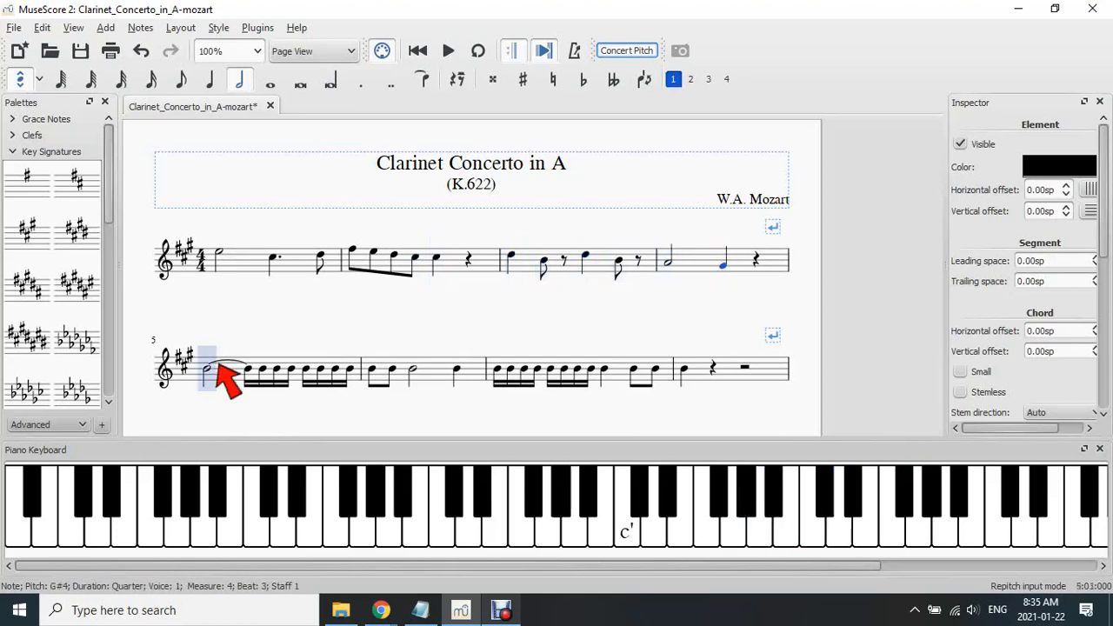
pyautogui.press('a')
pyautogui.press('g')
pyautogui.press('a')
pyautogui.press('g')
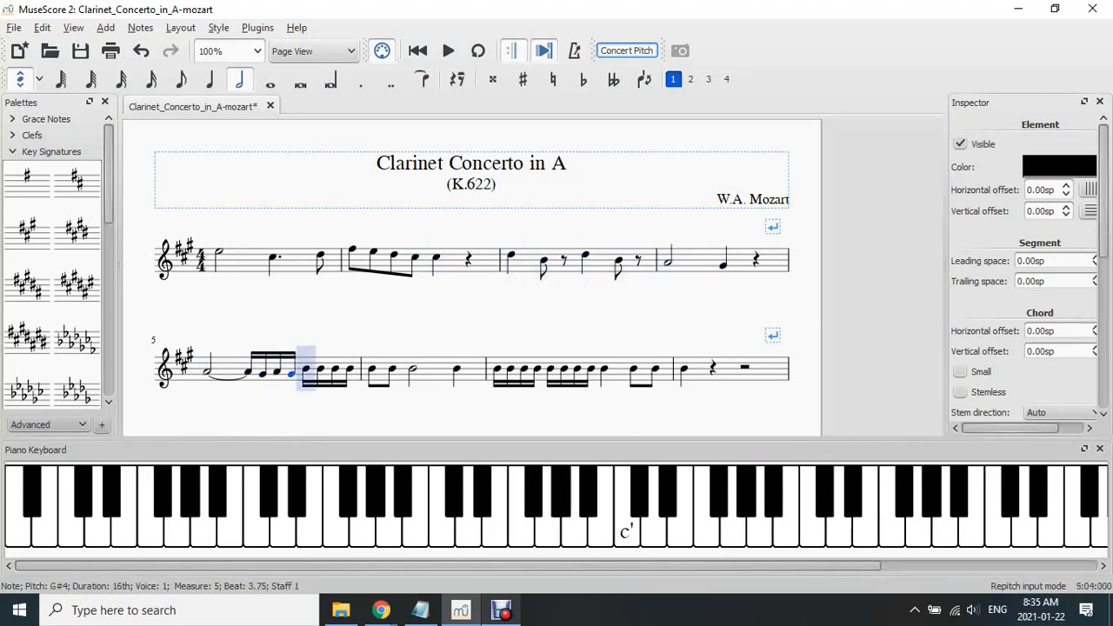
pyautogui.press('b')
pyautogui.press('a')
pyautogui.press('a')
pyautogui.press('f')
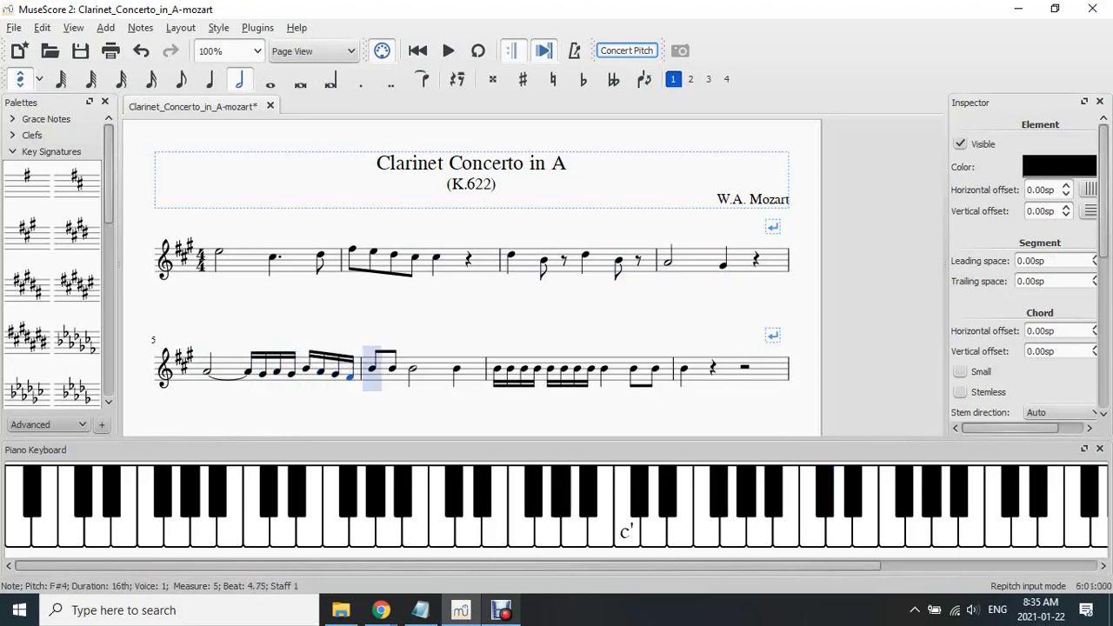
# Re-pitch measure 6 as E, D, D, C
pyautogui.press('e')
pyautogui.press('d')
pyautogui.press('d')
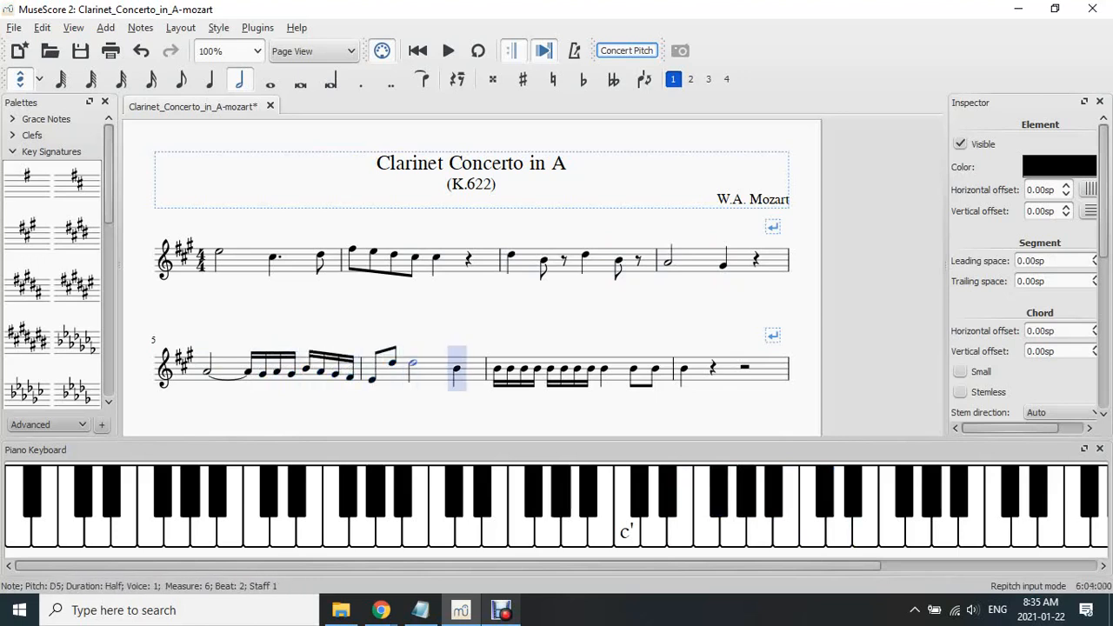
pyautogui.press('c')
# Re-pitch measure 7 as B, C, D, E, E-sharp, F, D, B, A, C, B and measure 8's quarter note as A
pyautogui.press('b')
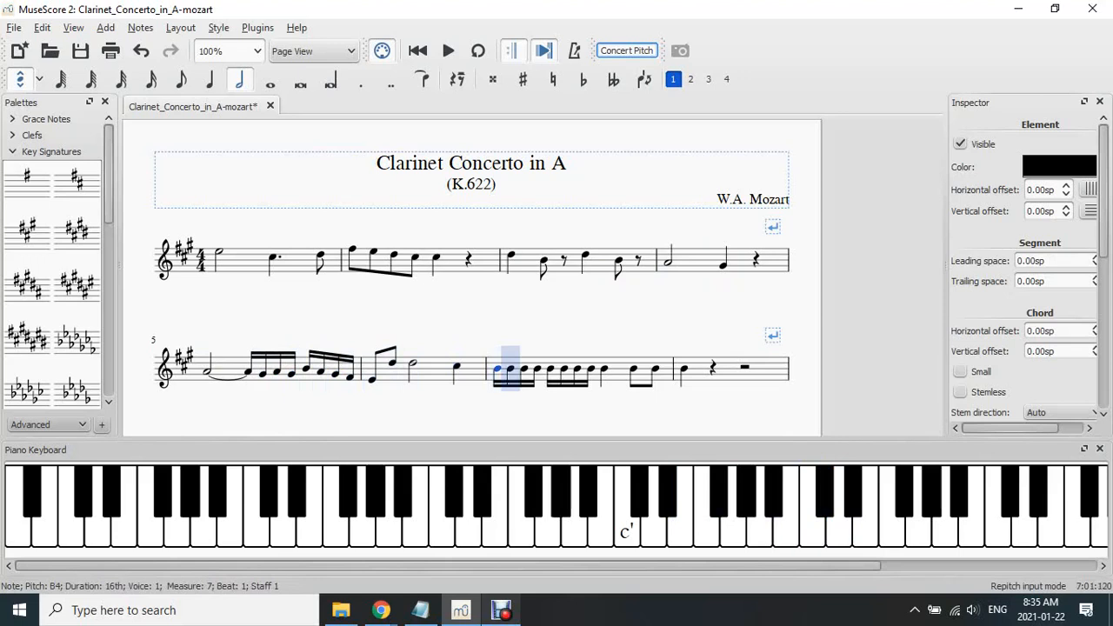
pyautogui.press('c')
pyautogui.press('d')
pyautogui.press('e')
pyautogui.press('f')
pyautogui.press('f')
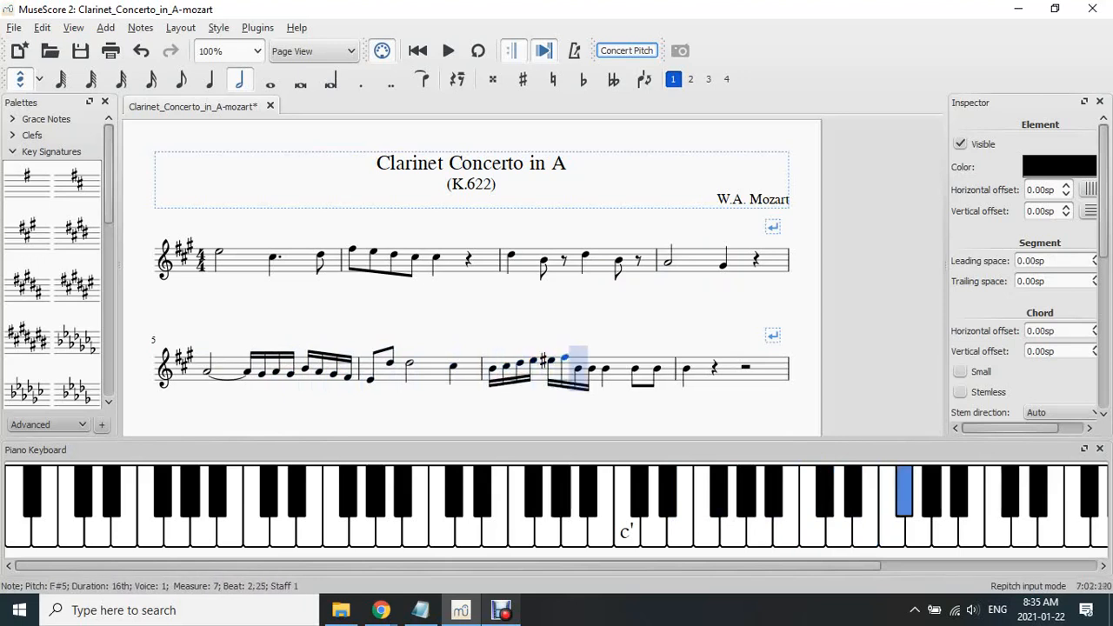
pyautogui.press('e')
pyautogui.press('b')
pyautogui.press('a')
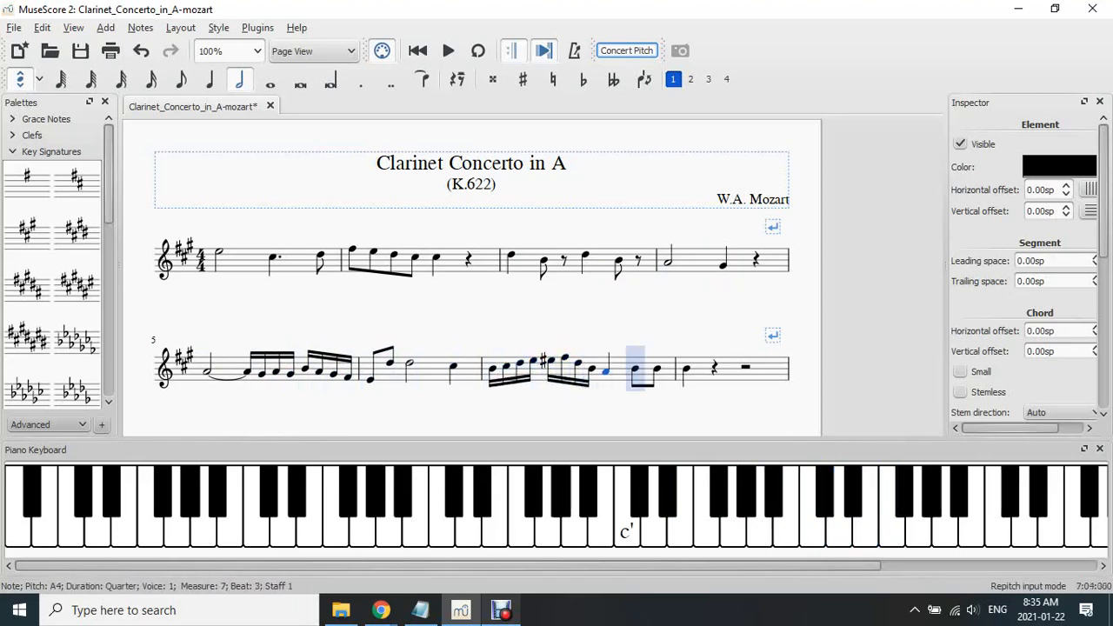
pyautogui.press('c')
pyautogui.press('b')
pyautogui.press('a')
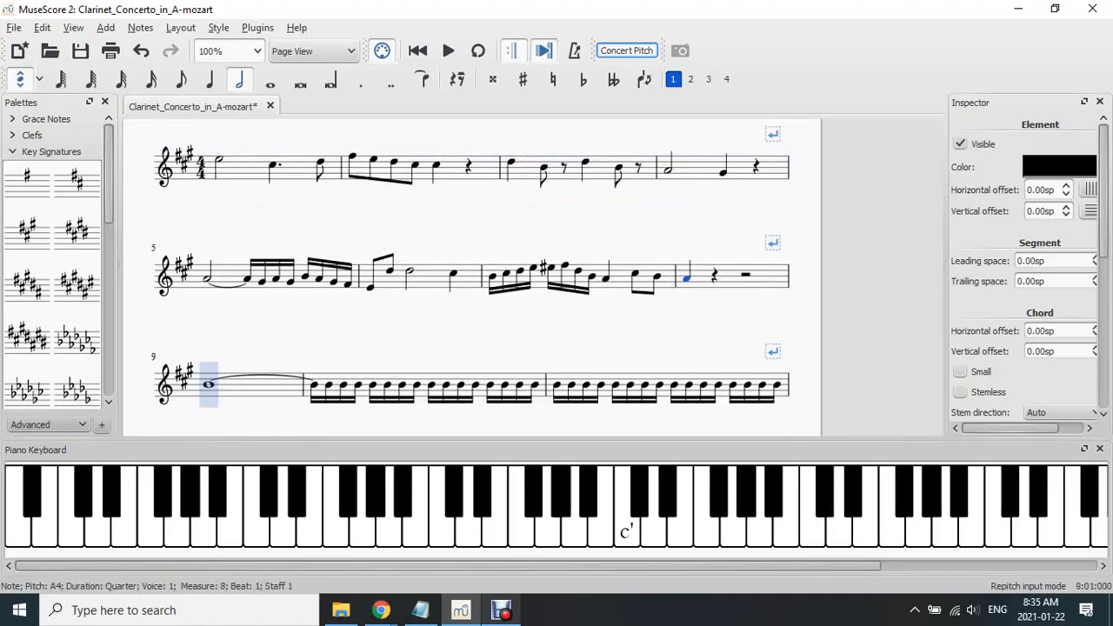
# Play back the re-pitched clarinet melody and close the score, saving its changes
pyautogui.press('space')
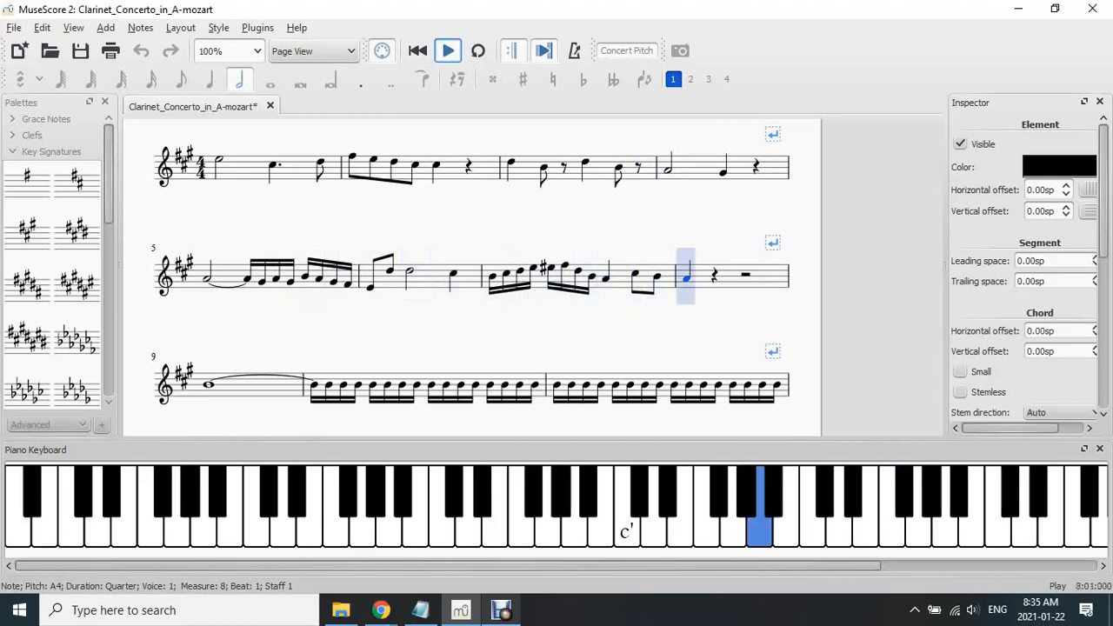
pyautogui.press('space')
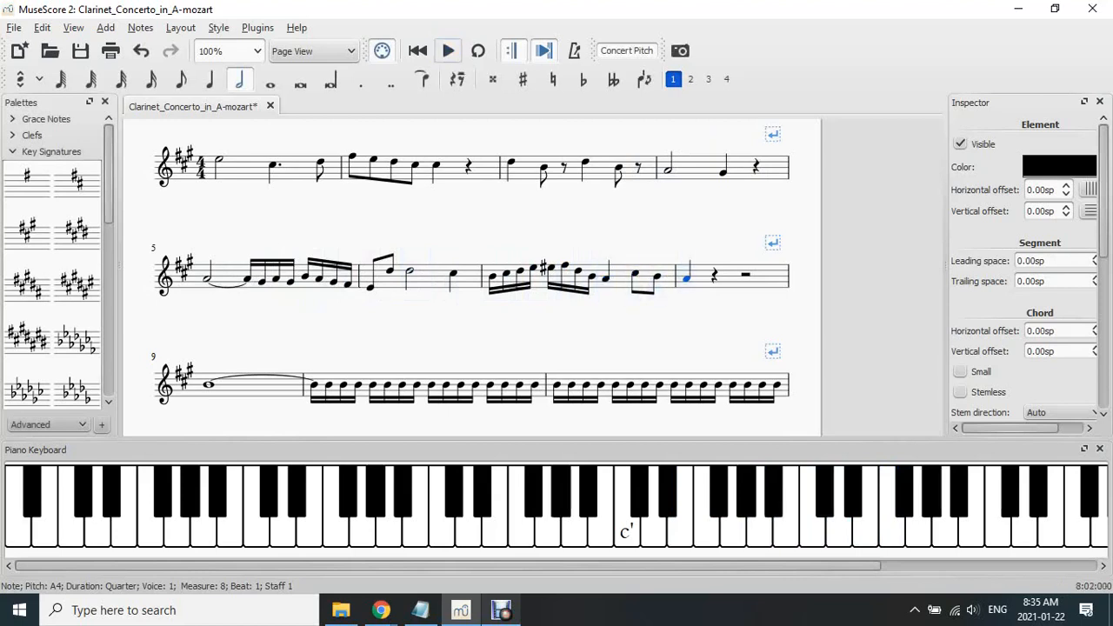
pyautogui.click(270, 105)
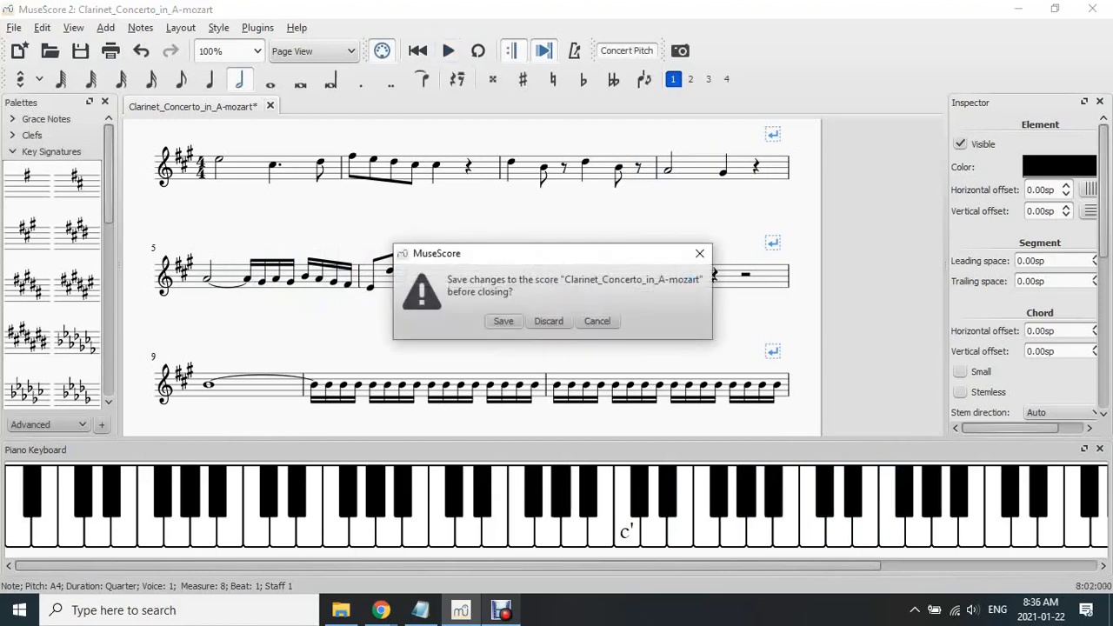
pyautogui.click(504, 321)
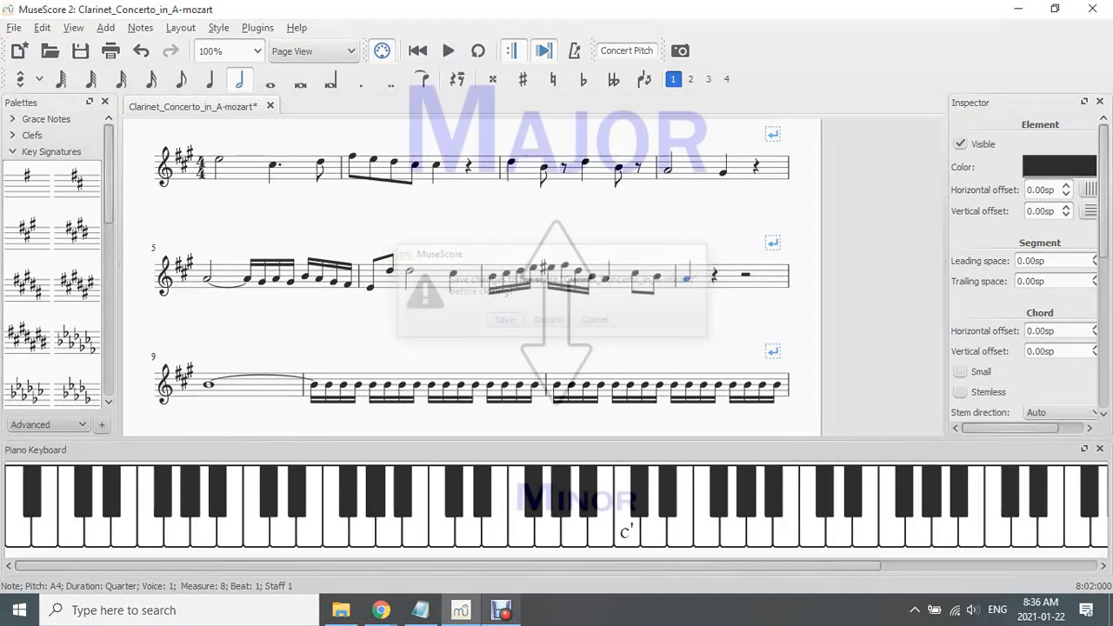
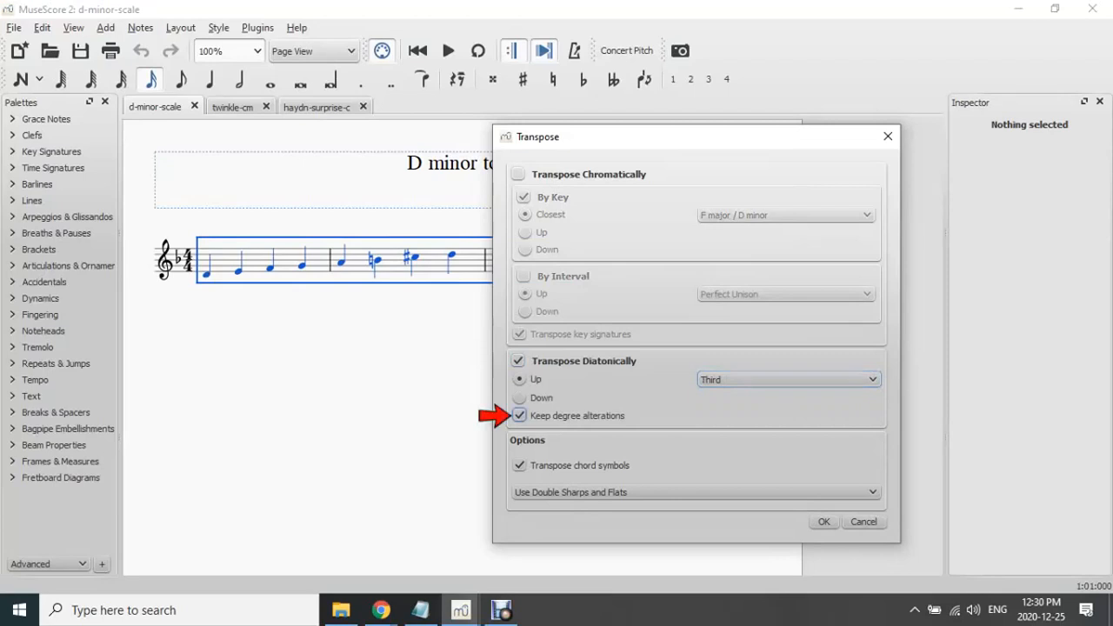
# Transpose the D minor scale diatonically up a third without keeping degree alterations, and play the result
pyautogui.click(519, 415)
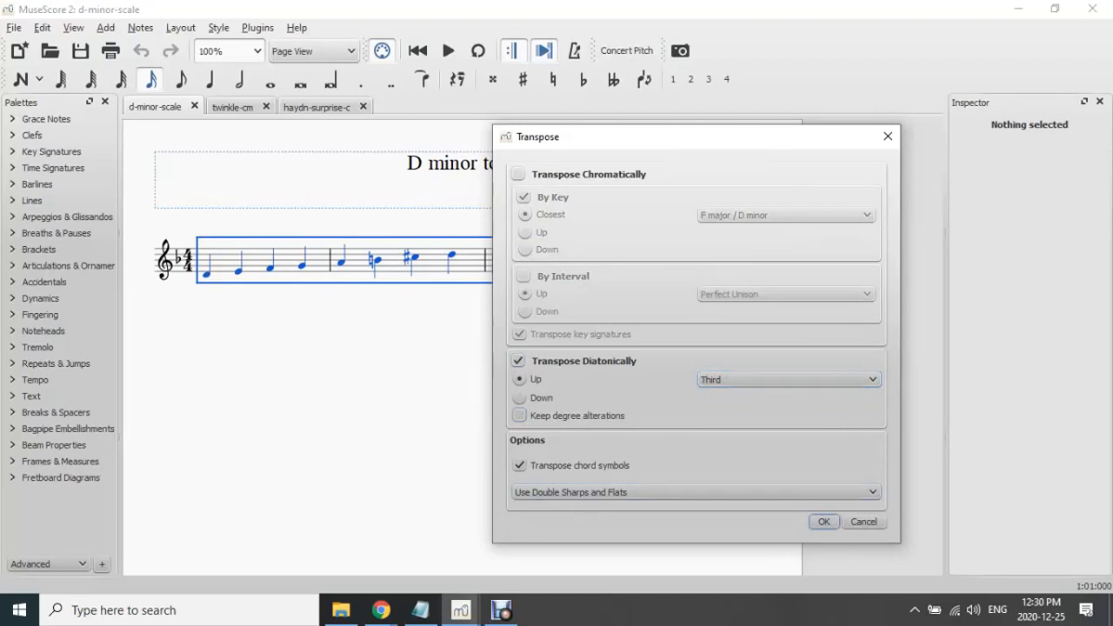
pyautogui.click(823, 521)
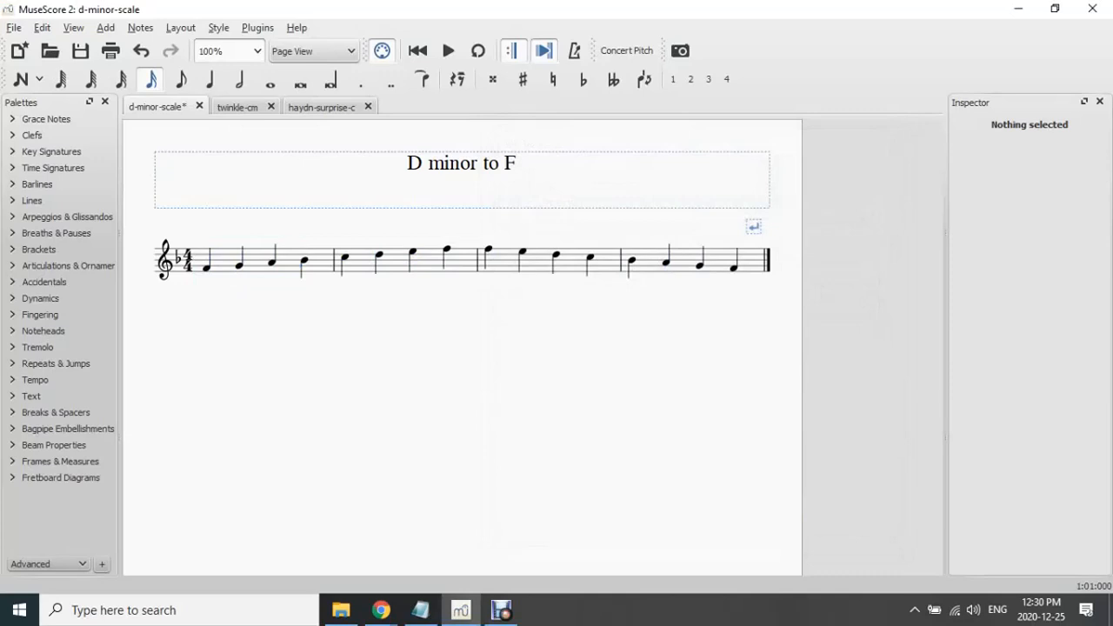
pyautogui.press('space')
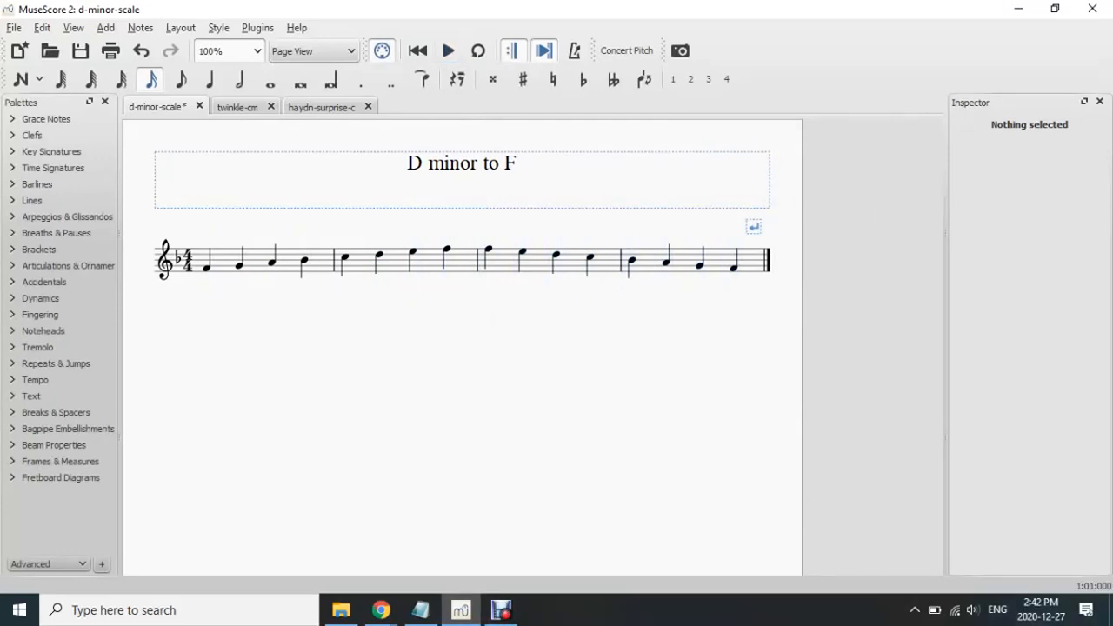
# Switch to the twinkle-cm score and play part of its minor-key melody
pyautogui.click(238, 107)
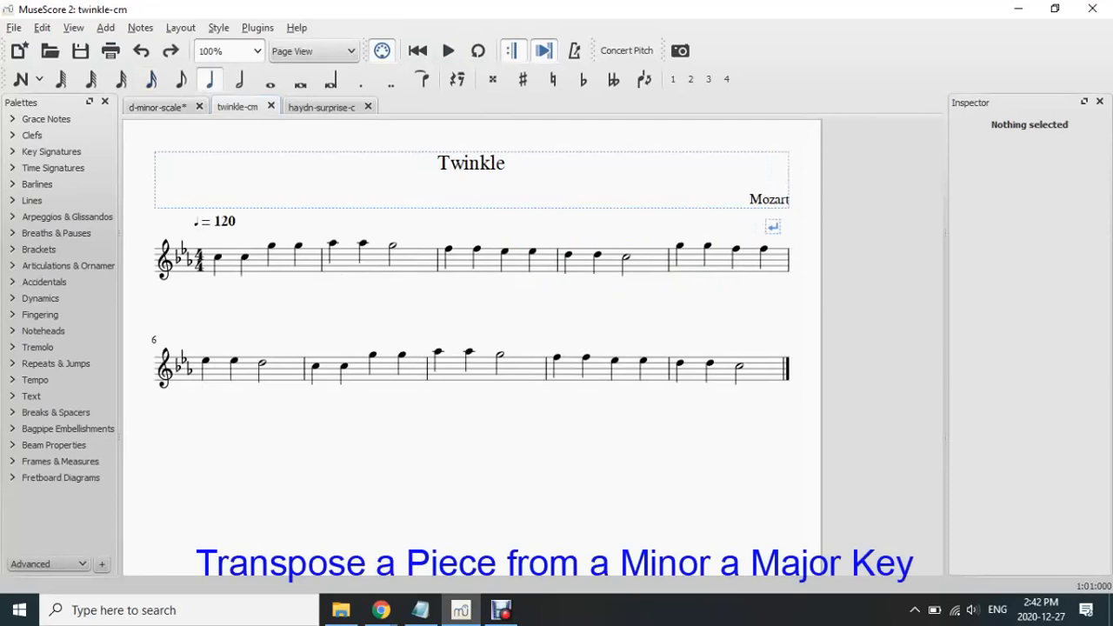
pyautogui.press('space')
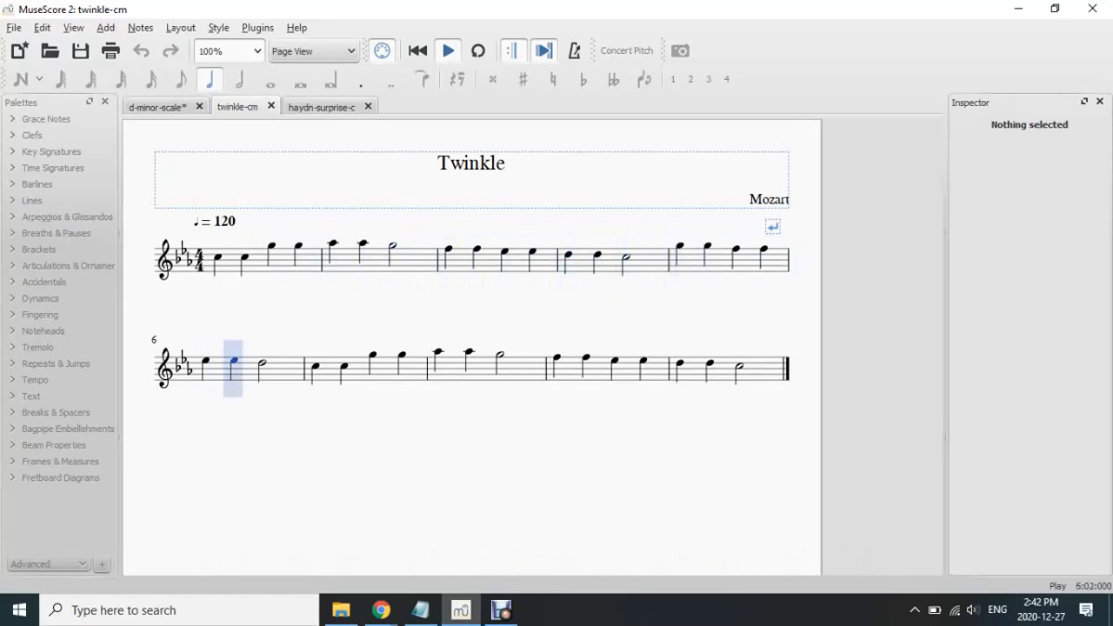
pyautogui.press('space')
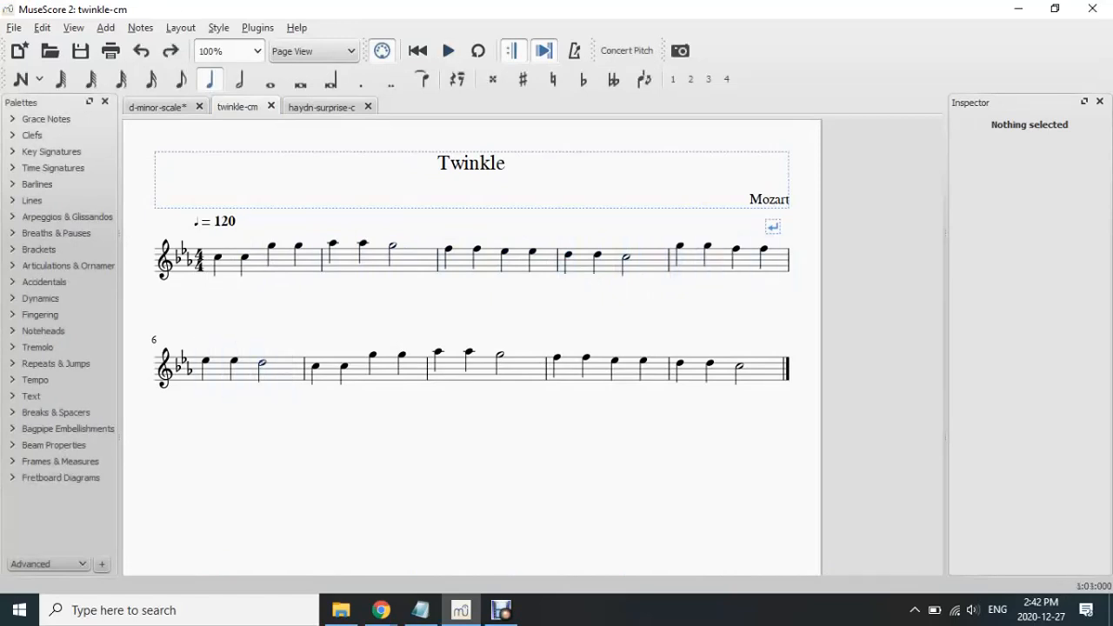
# Transpose the whole Twinkle melody diatonically up a third with degree alterations kept, and play the result
pyautogui.click(140, 28)
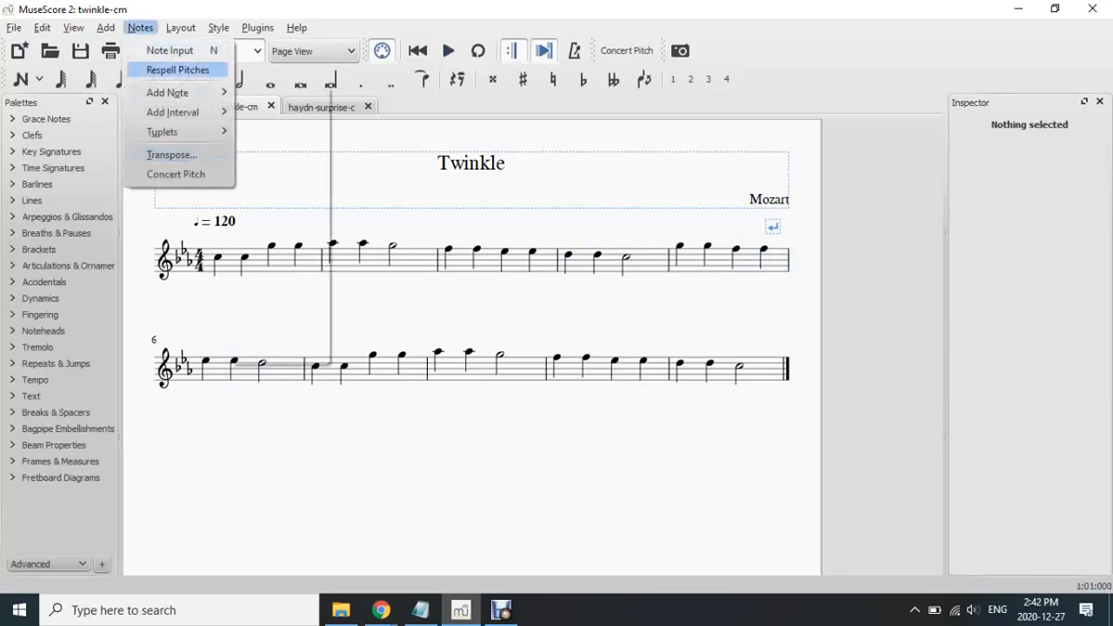
pyautogui.click(171, 155)
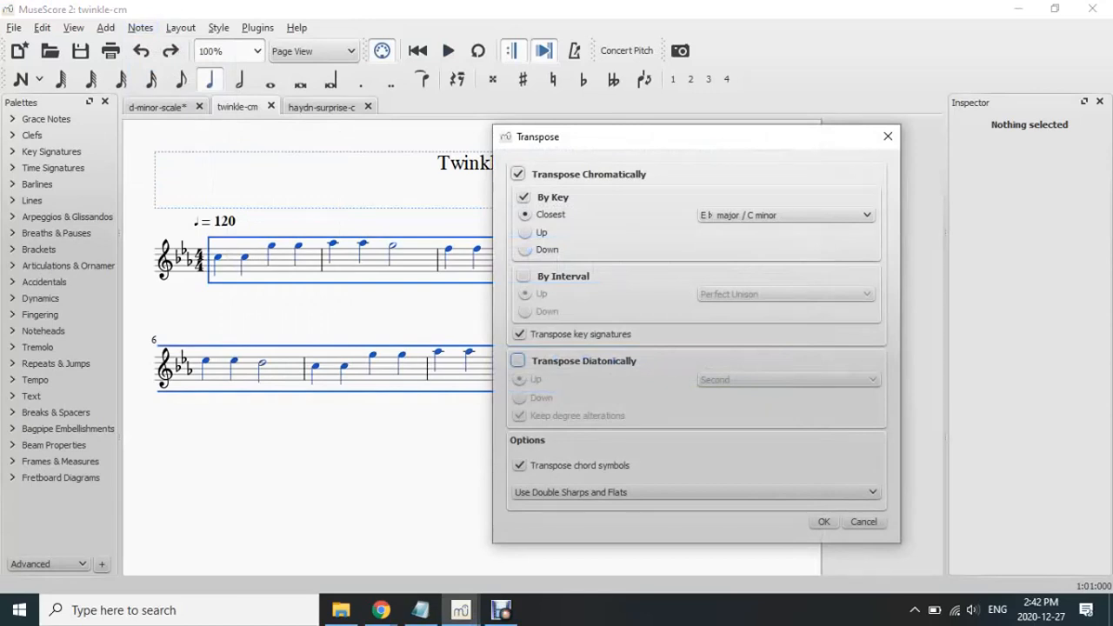
pyautogui.click(518, 360)
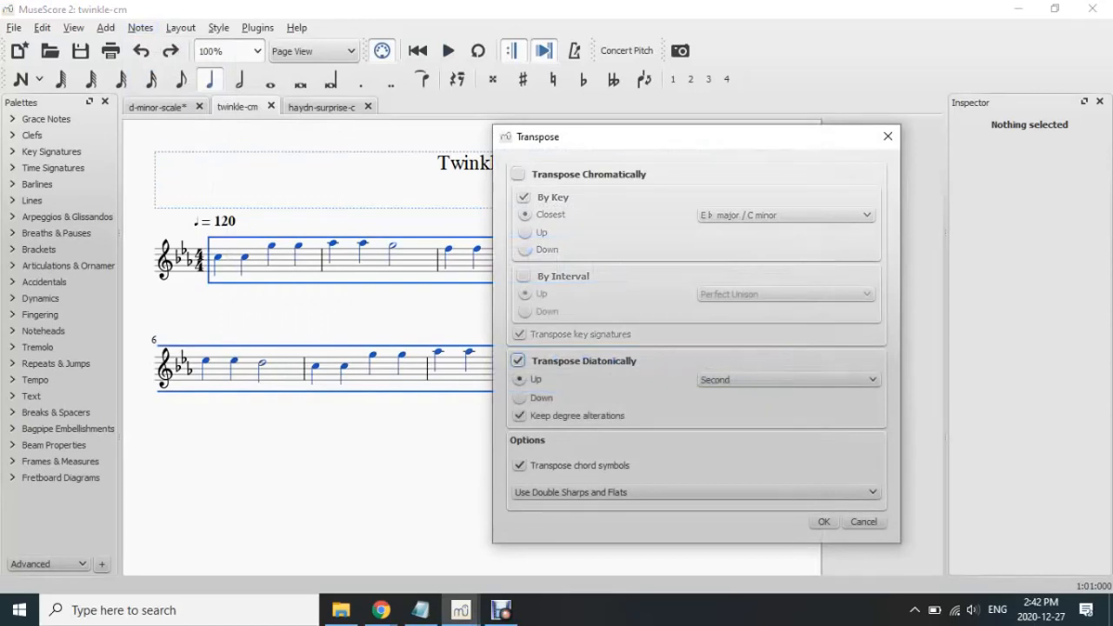
pyautogui.click(787, 379)
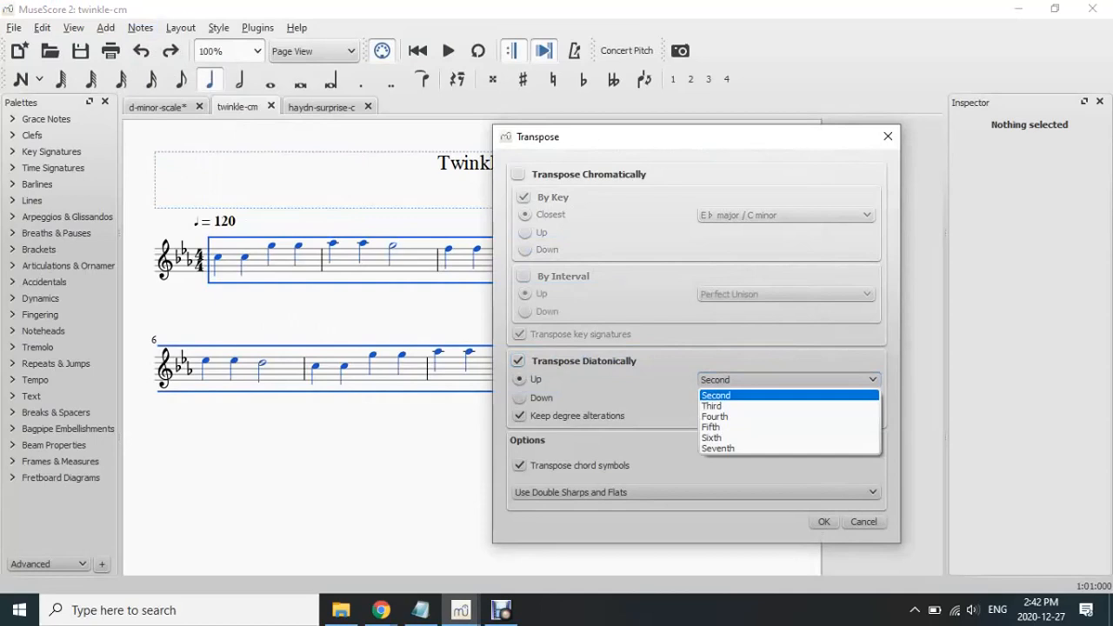
pyautogui.press('Down')
pyautogui.press('Return')
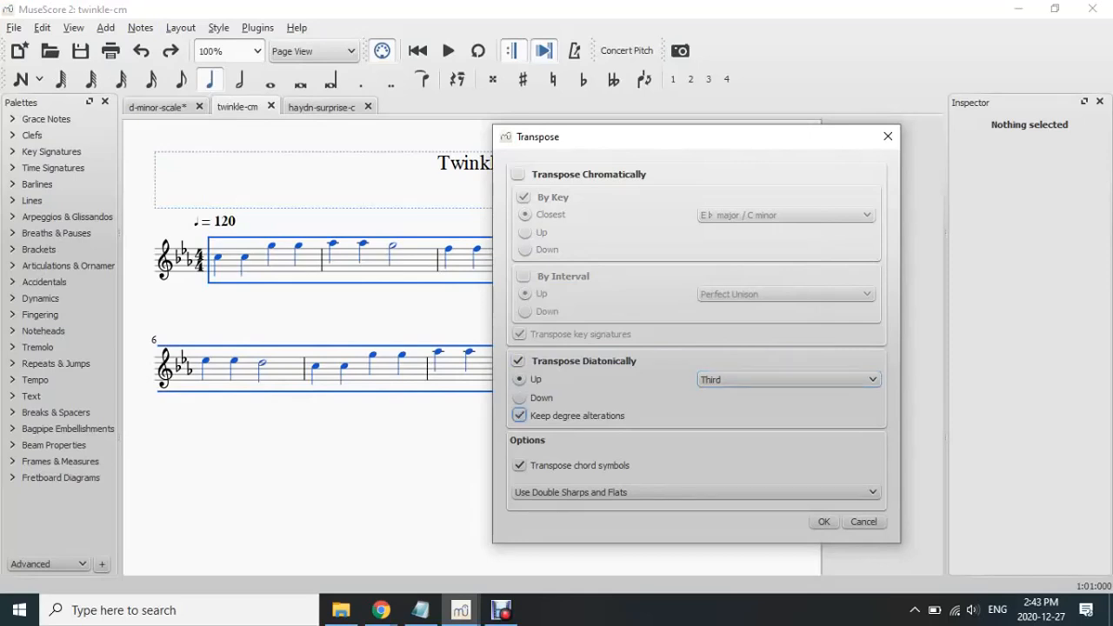
pyautogui.click(824, 521)
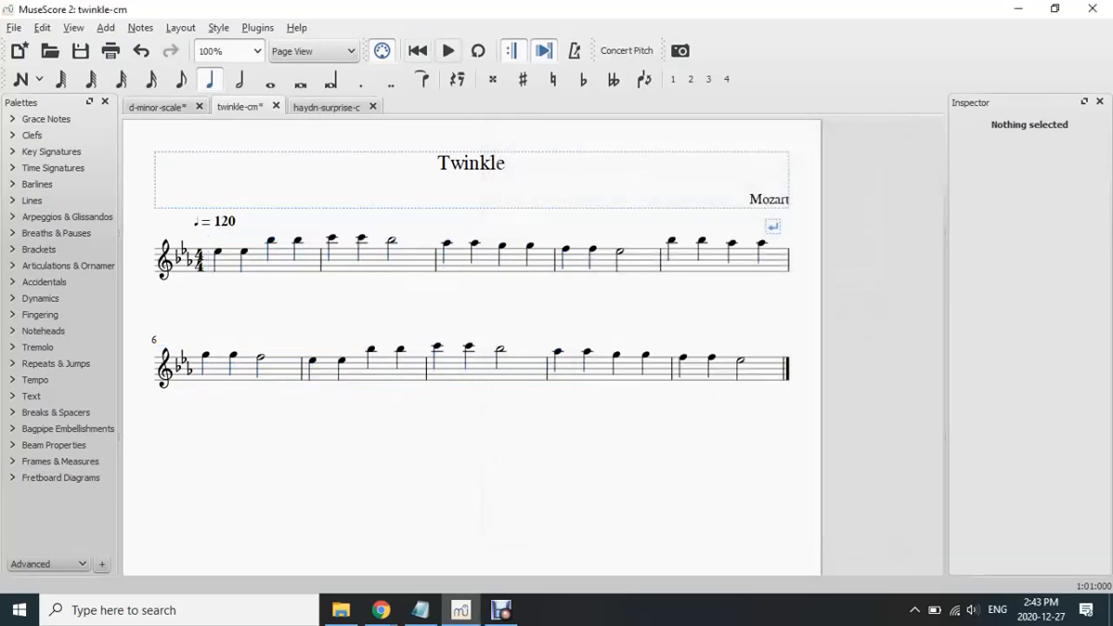
pyautogui.click(448, 51)
# Transpose the Twinkle melody chromatically by key to the closest B♭ major / G minor, including key signatures
pyautogui.click(140, 27)
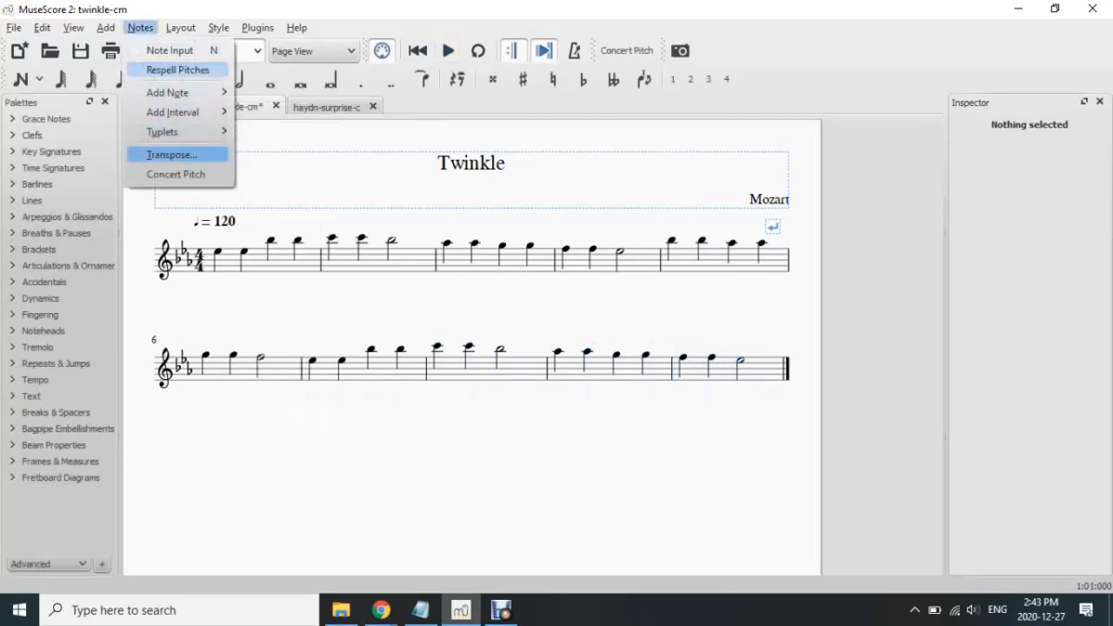
pyautogui.click(171, 154)
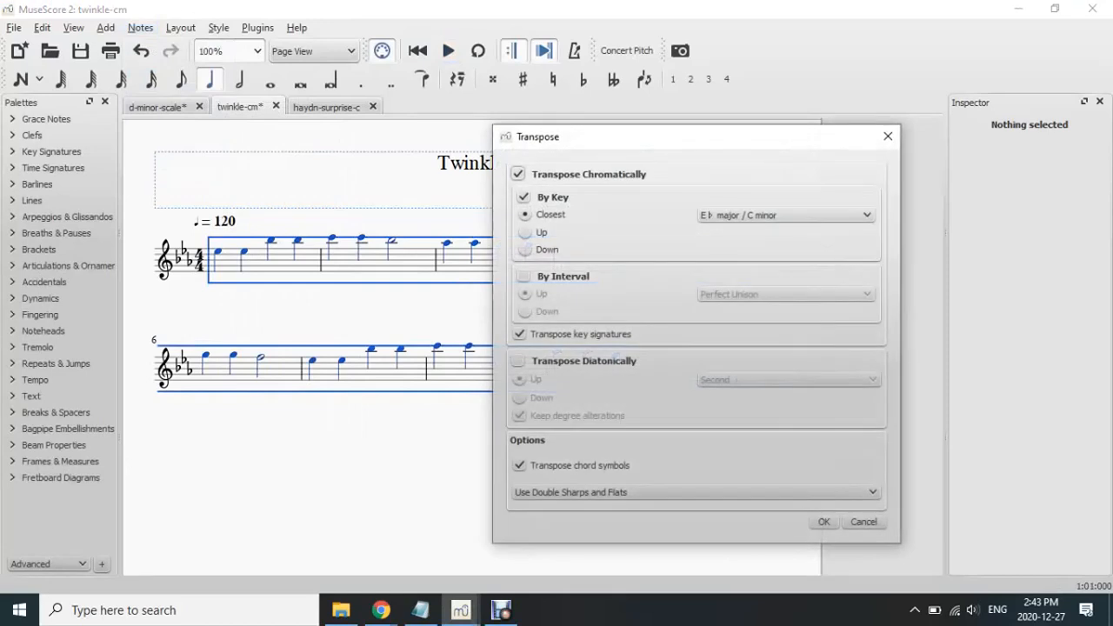
pyautogui.click(785, 215)
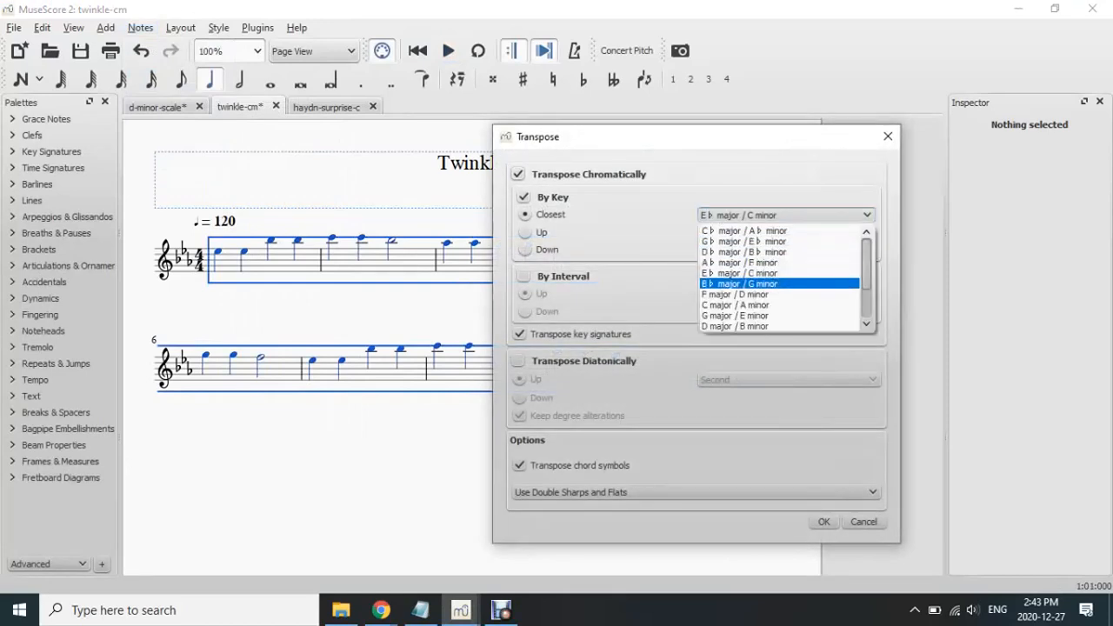
pyautogui.press('Return')
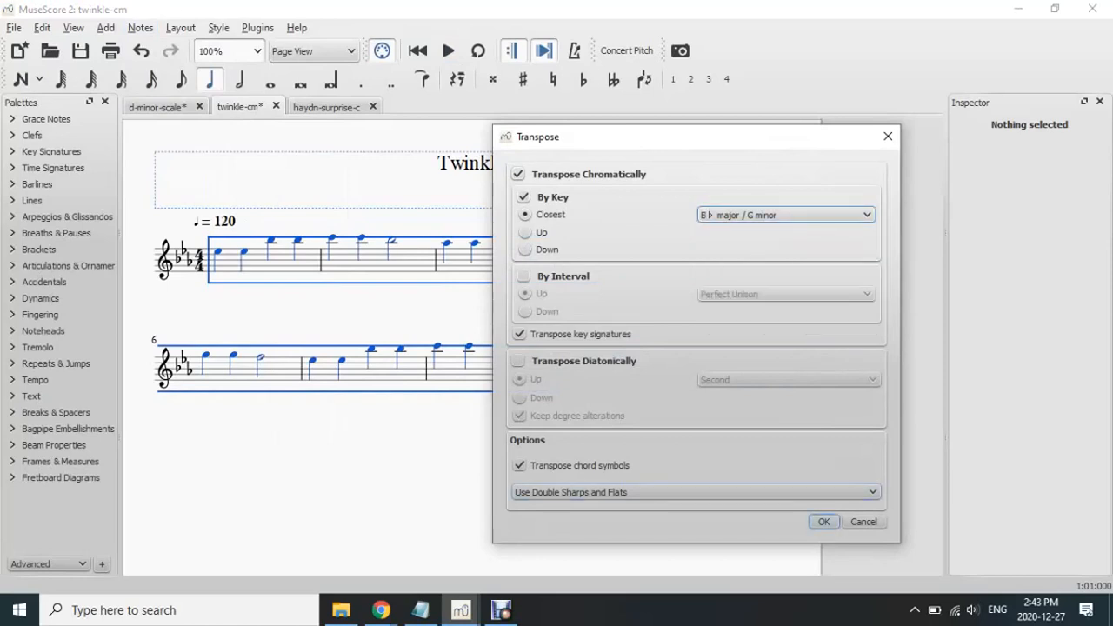
pyautogui.press('Return')
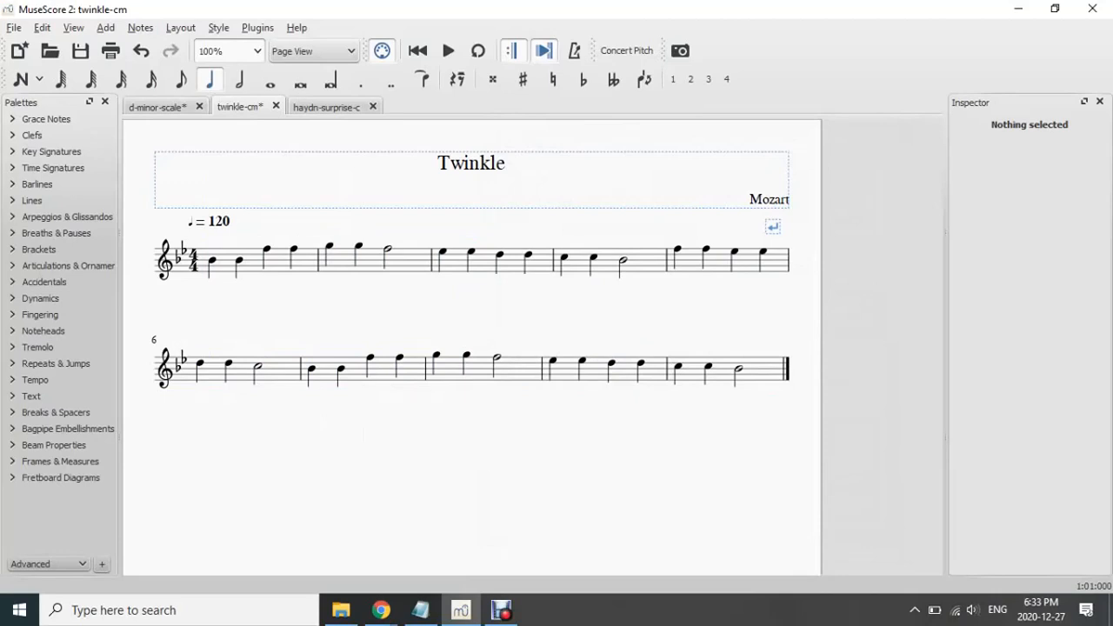
# Switch to the haydn-surprise-c score and play its melody
pyautogui.click(326, 106)
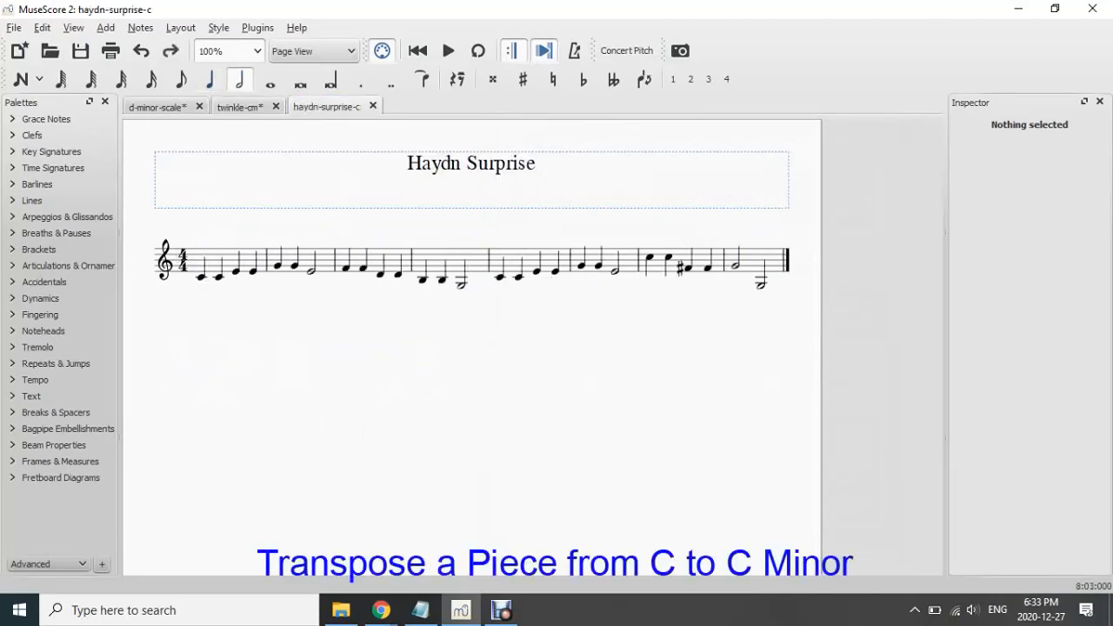
pyautogui.click(448, 51)
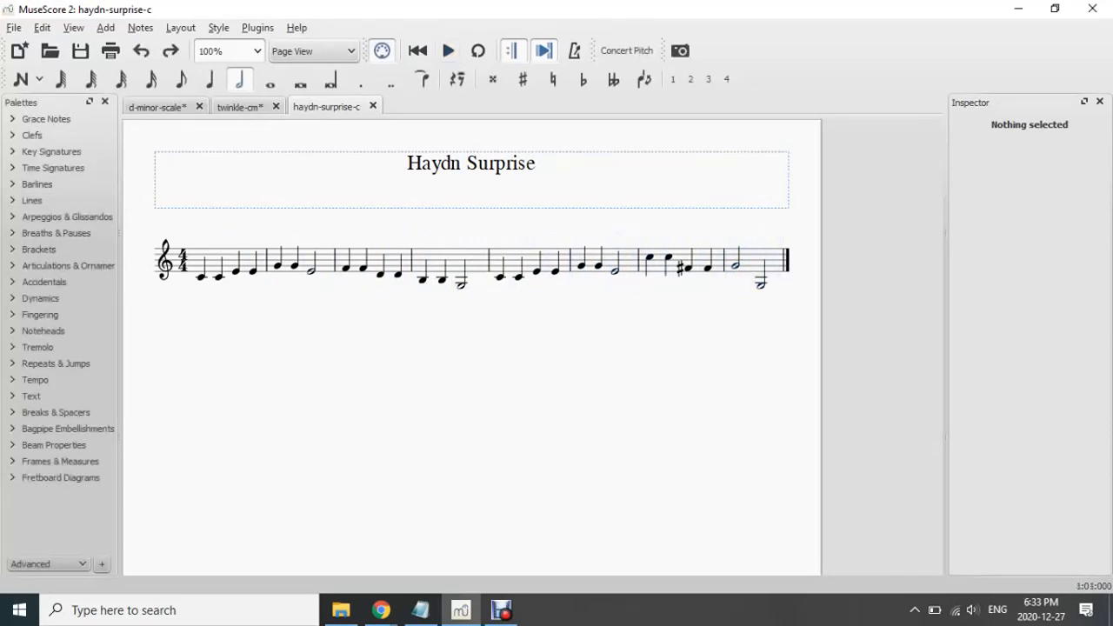
# Transpose the whole Haydn Surprise melody diatonically down a third with degree alterations kept, and play the result
pyautogui.click(140, 28)
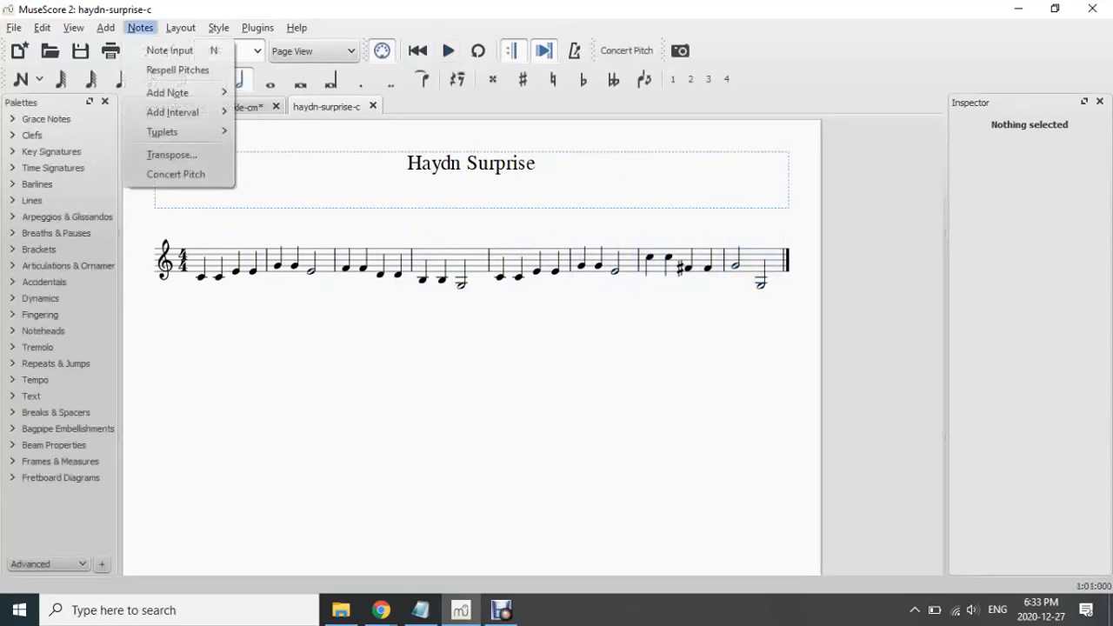
pyautogui.click(172, 154)
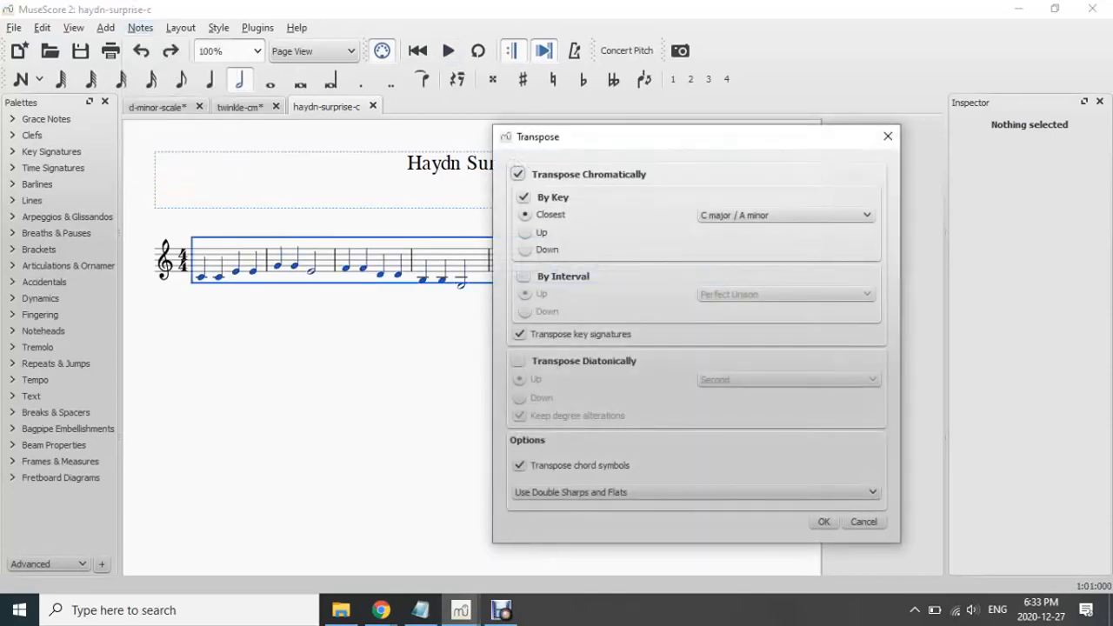
pyautogui.click(518, 360)
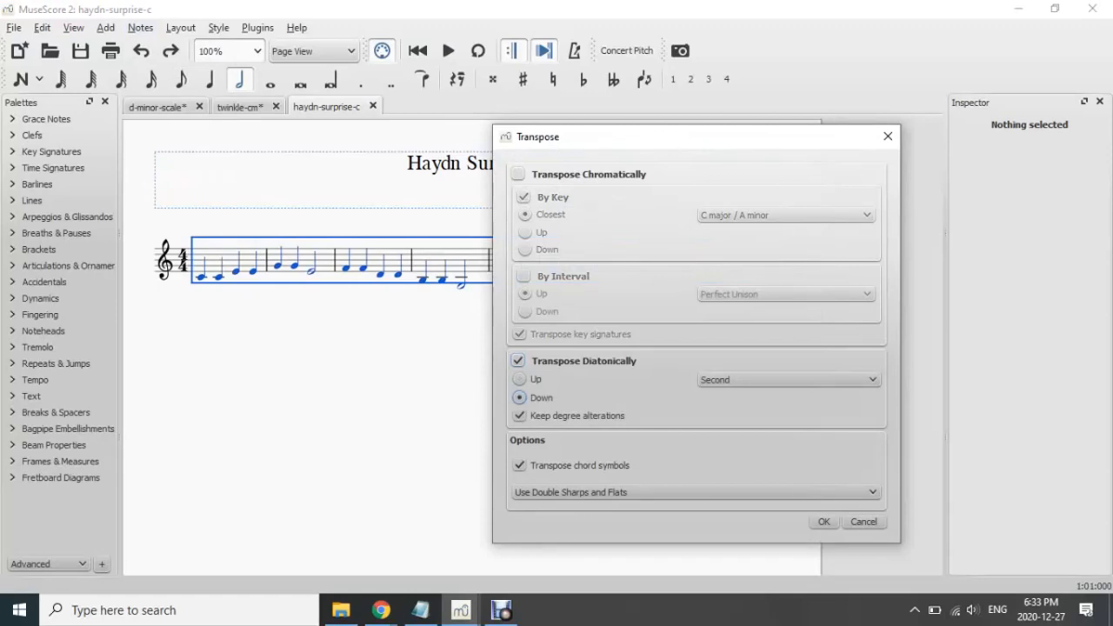
pyautogui.click(788, 379)
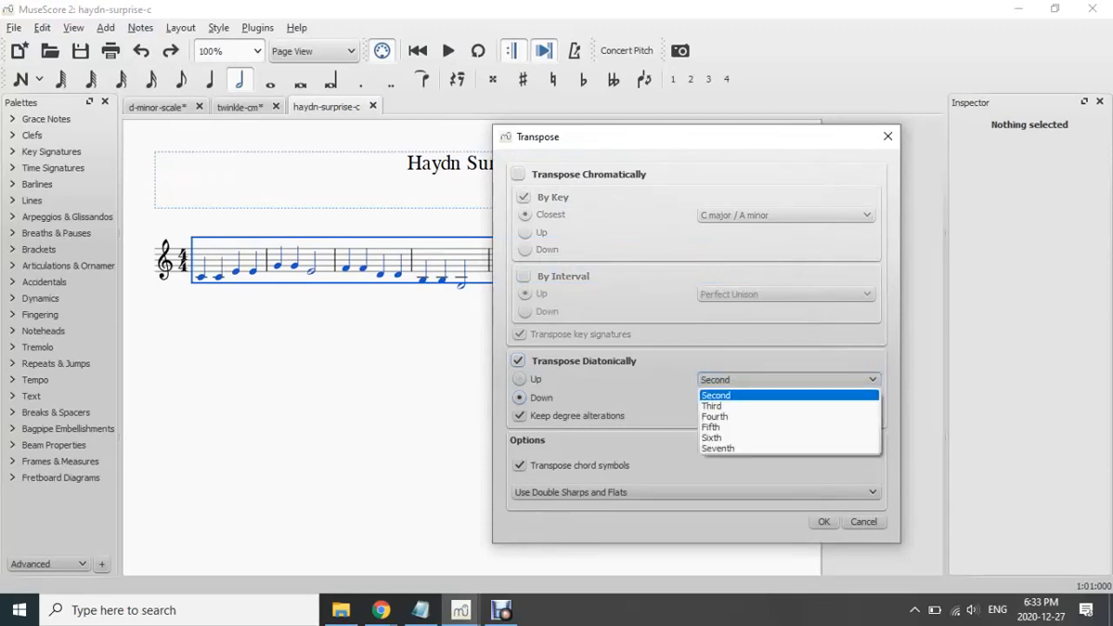
pyautogui.click(787, 406)
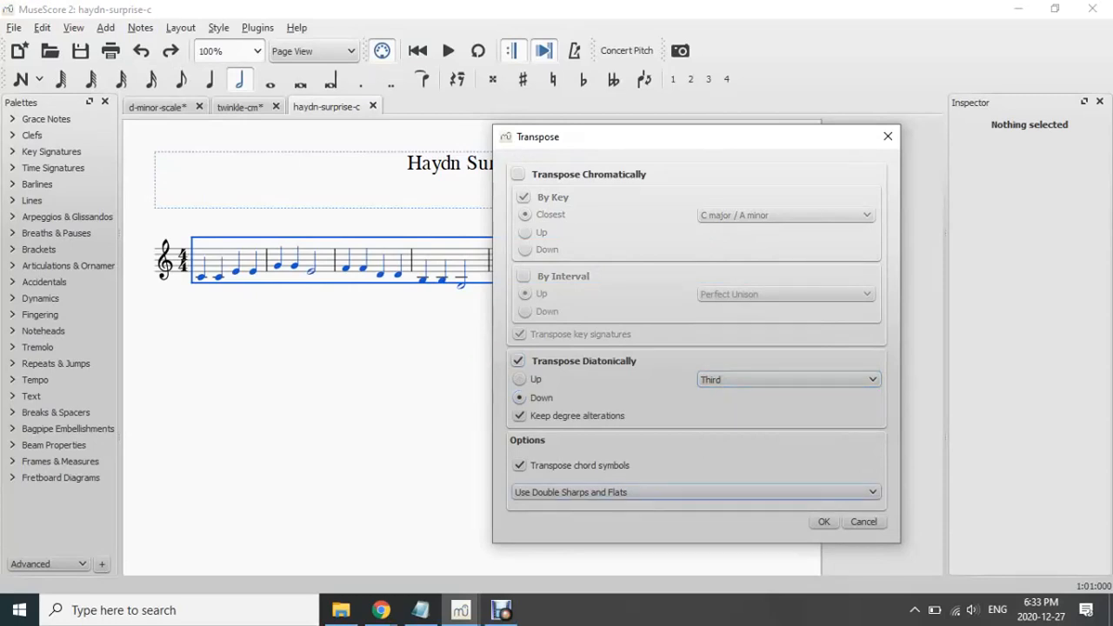
pyautogui.click(823, 522)
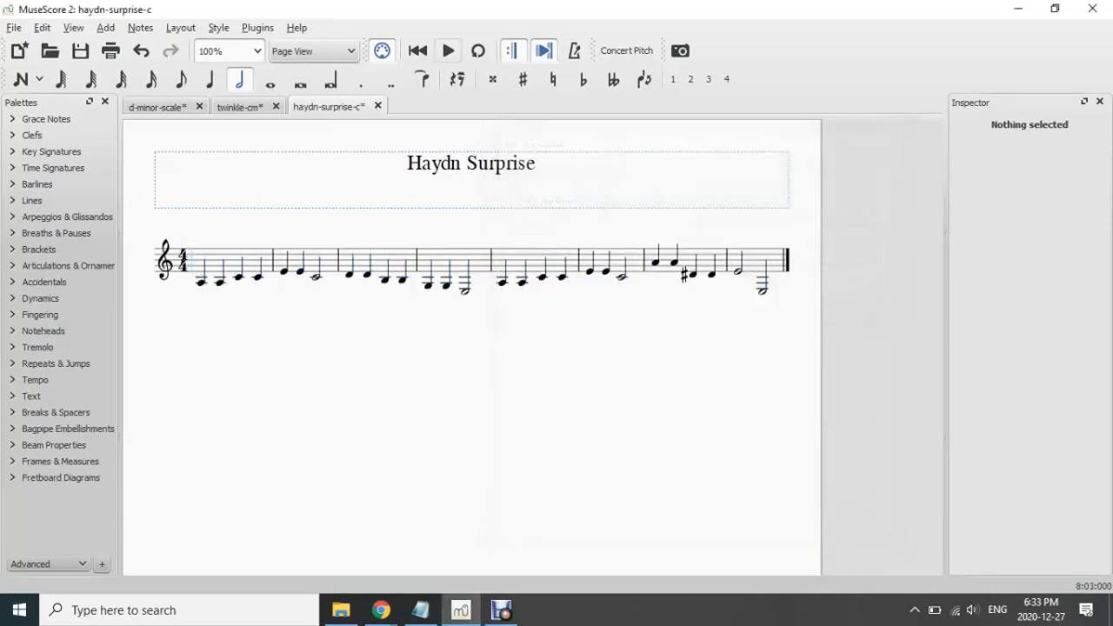
pyautogui.click(447, 51)
# Raise the two quarter-note Gs in measure 4 by a semitone to G♯, and play the melody from the start
pyautogui.keyDown('ctrl'); pyautogui.click(428, 285); pyautogui.keyUp('ctrl')
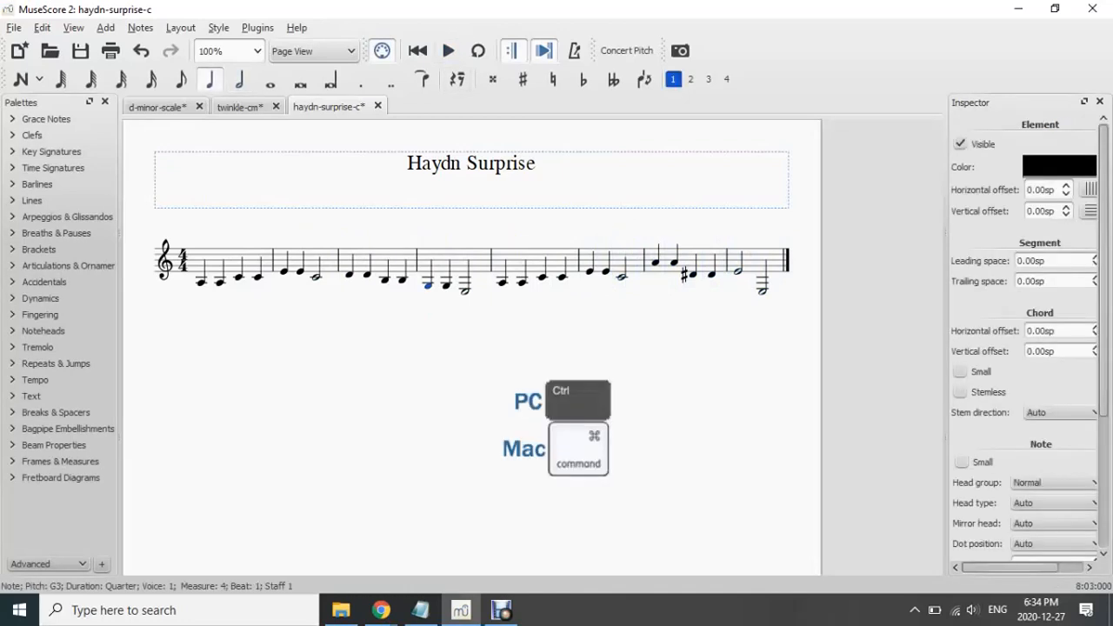
pyautogui.keyDown('ctrl'); pyautogui.click(446, 286); pyautogui.keyUp('ctrl')
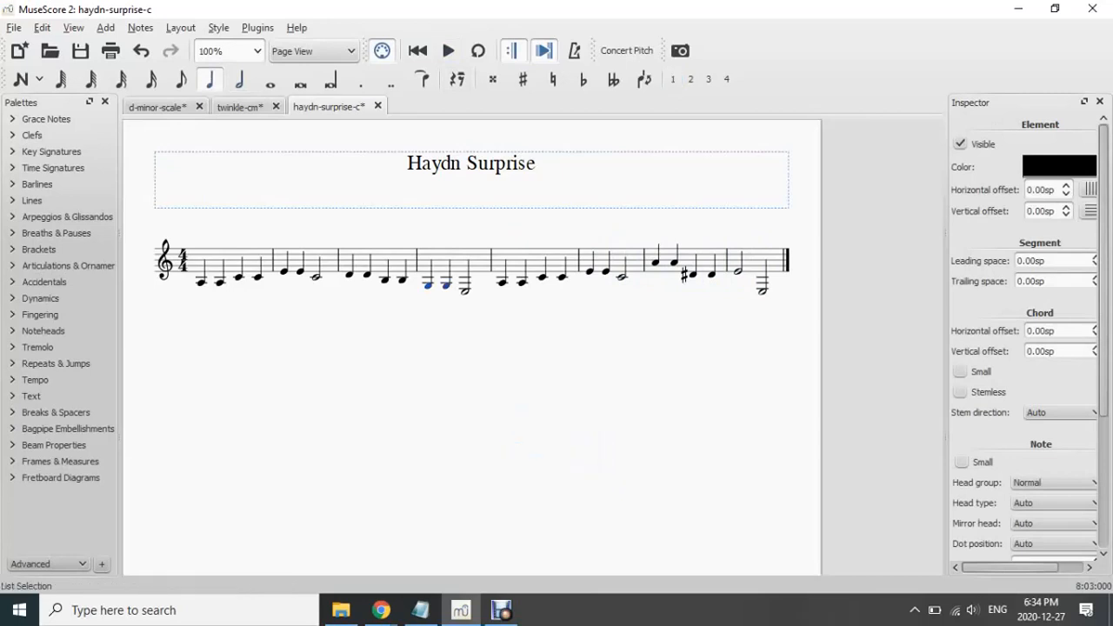
pyautogui.press('Up')
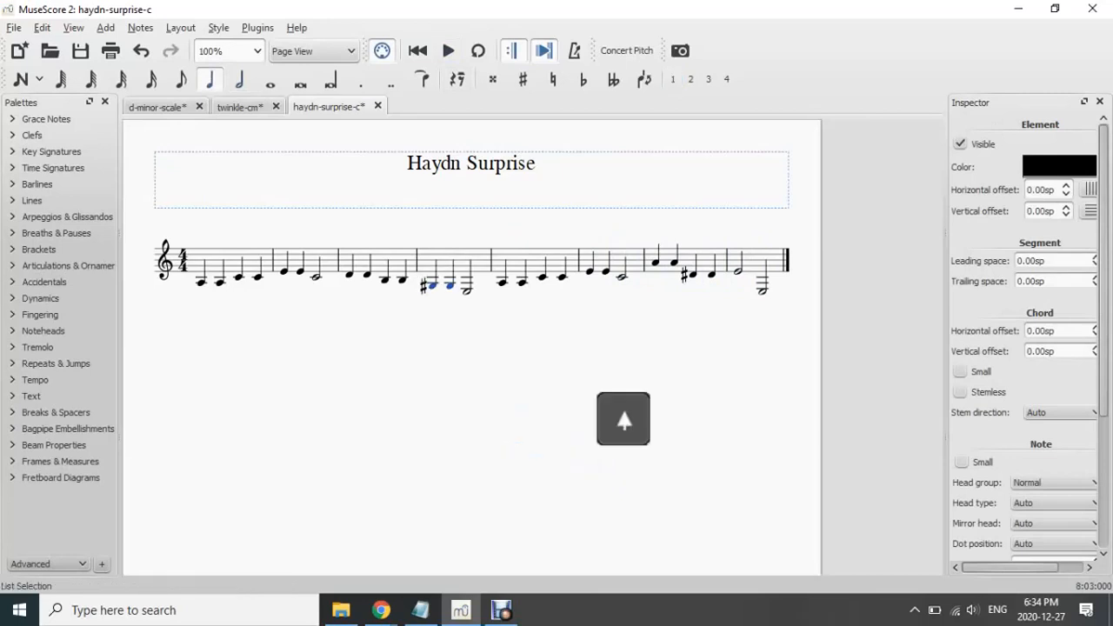
pyautogui.click(417, 51)
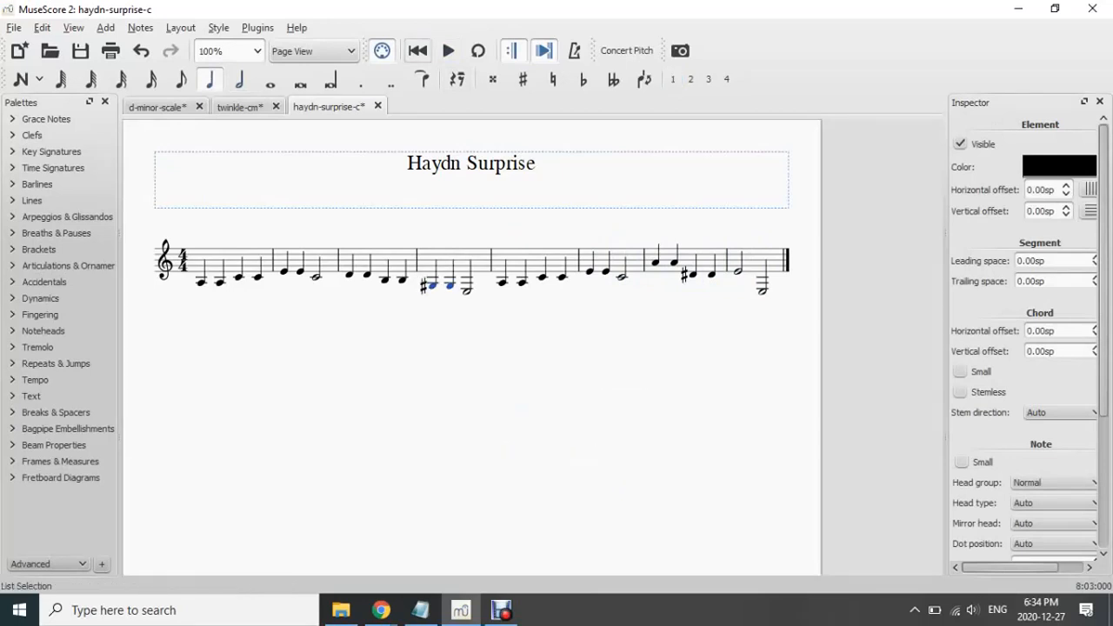
pyautogui.click(447, 51)
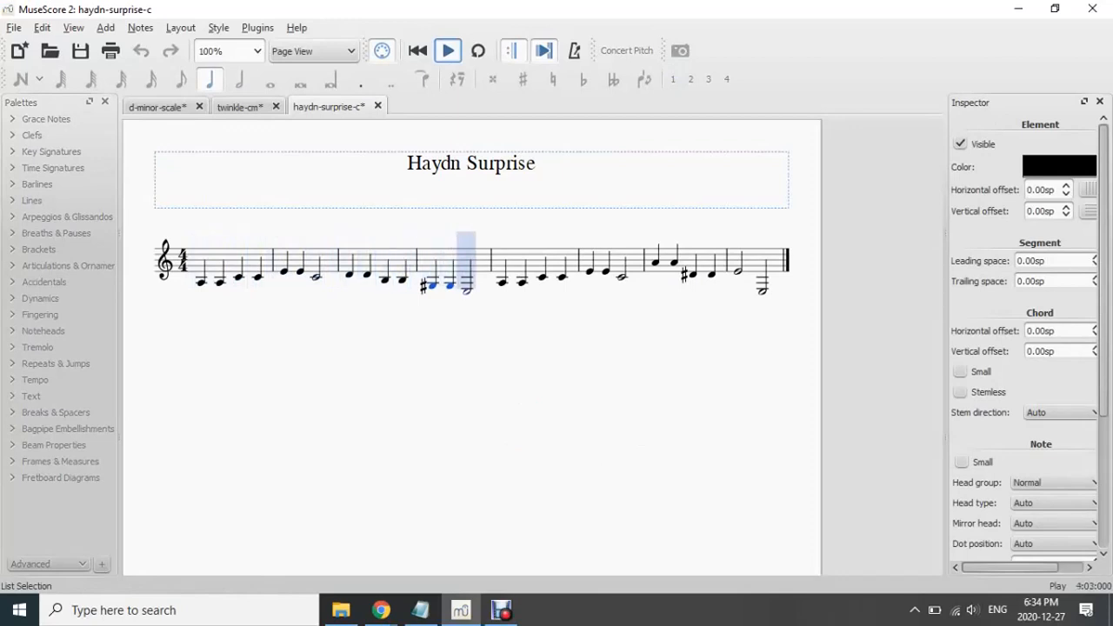
pyautogui.press('space')
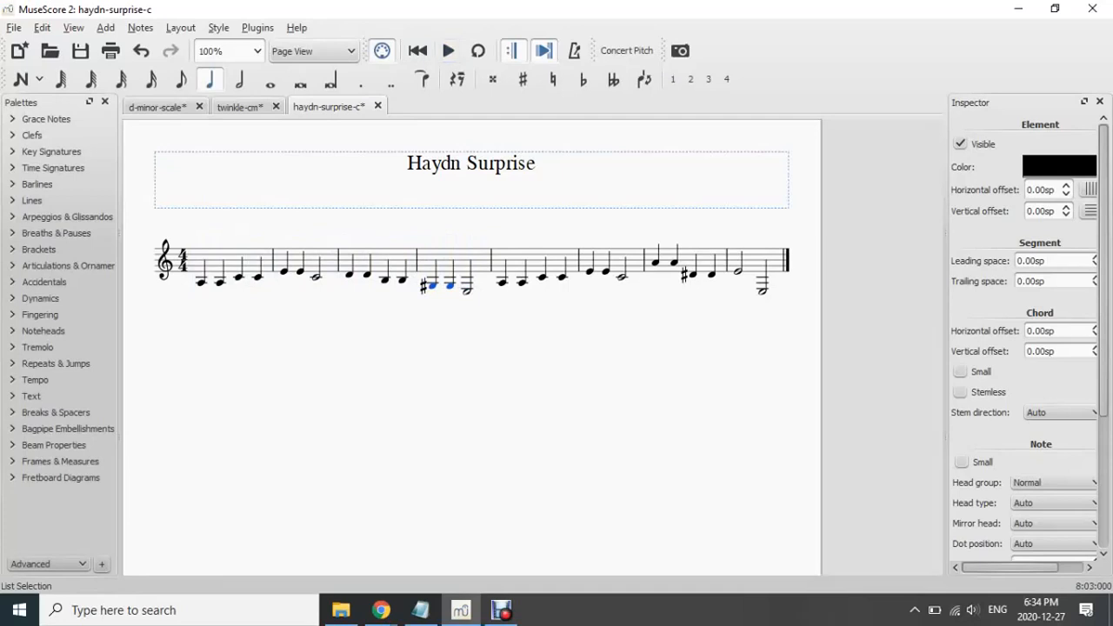
pyautogui.press('Escape')
# Transpose the Haydn Surprise melody chromatically by key up to E♭ major / C minor, including key signatures
pyautogui.click(140, 28)
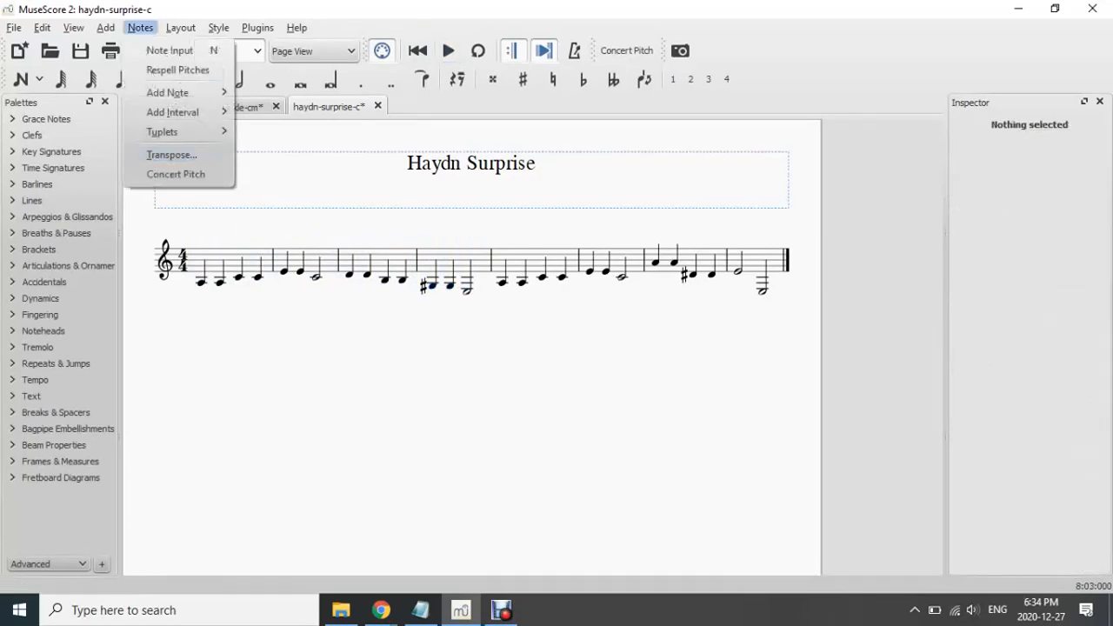
pyautogui.click(171, 154)
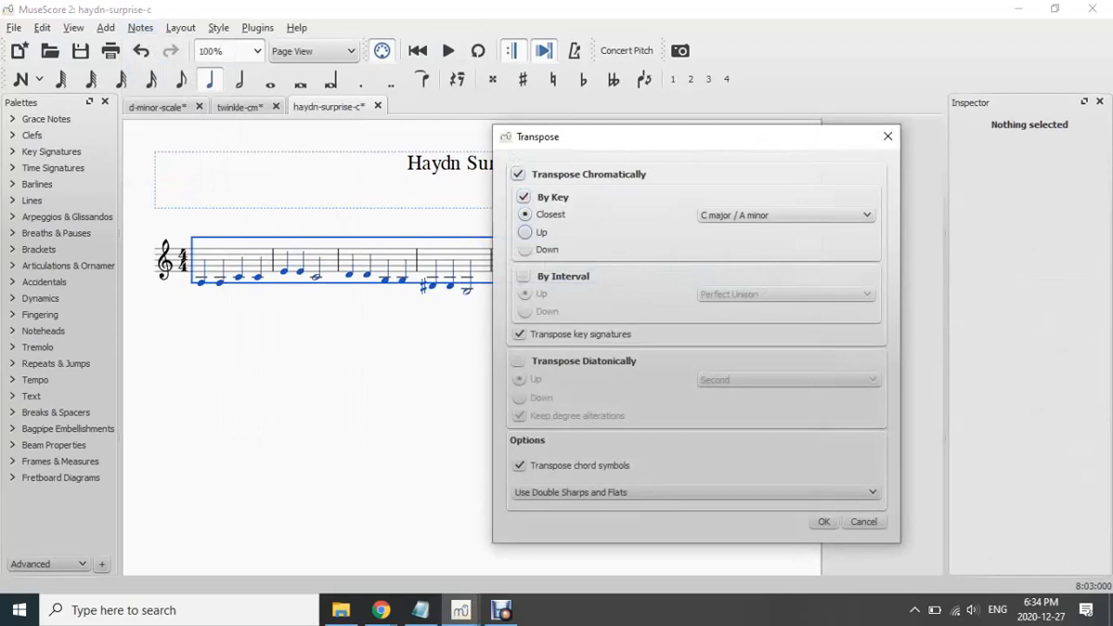
pyautogui.click(526, 232)
pyautogui.click(785, 215)
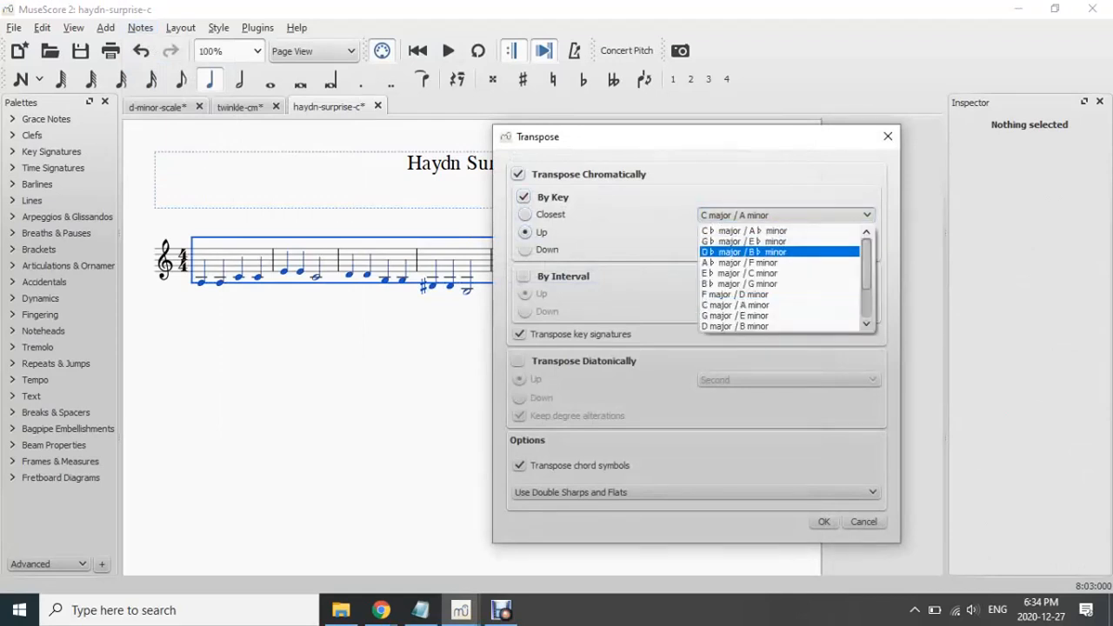
pyautogui.click(740, 273)
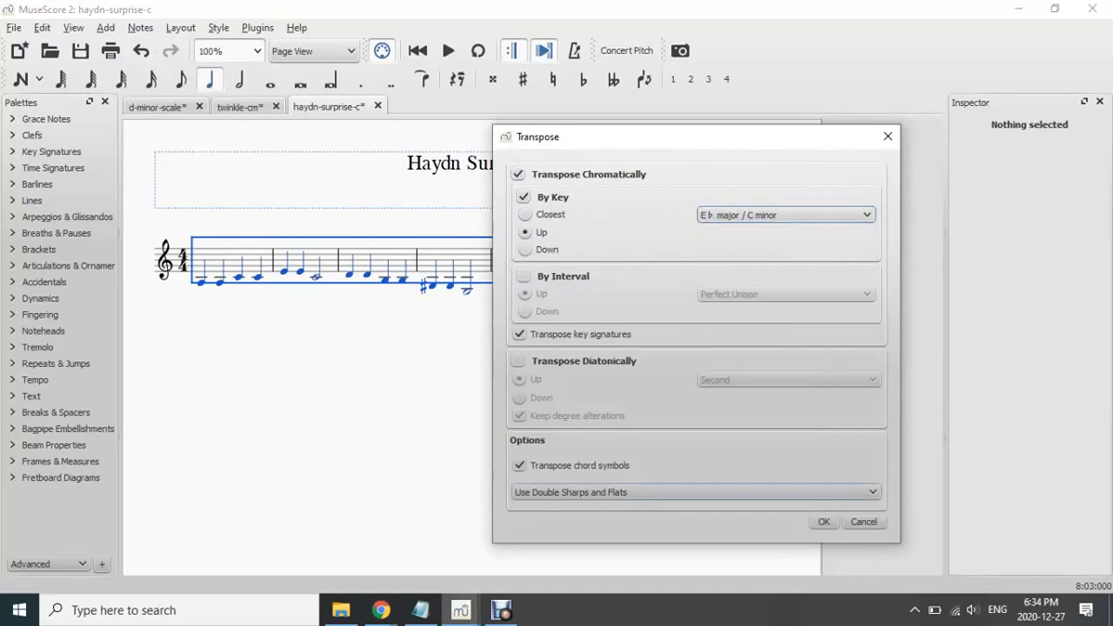
pyautogui.click(824, 521)
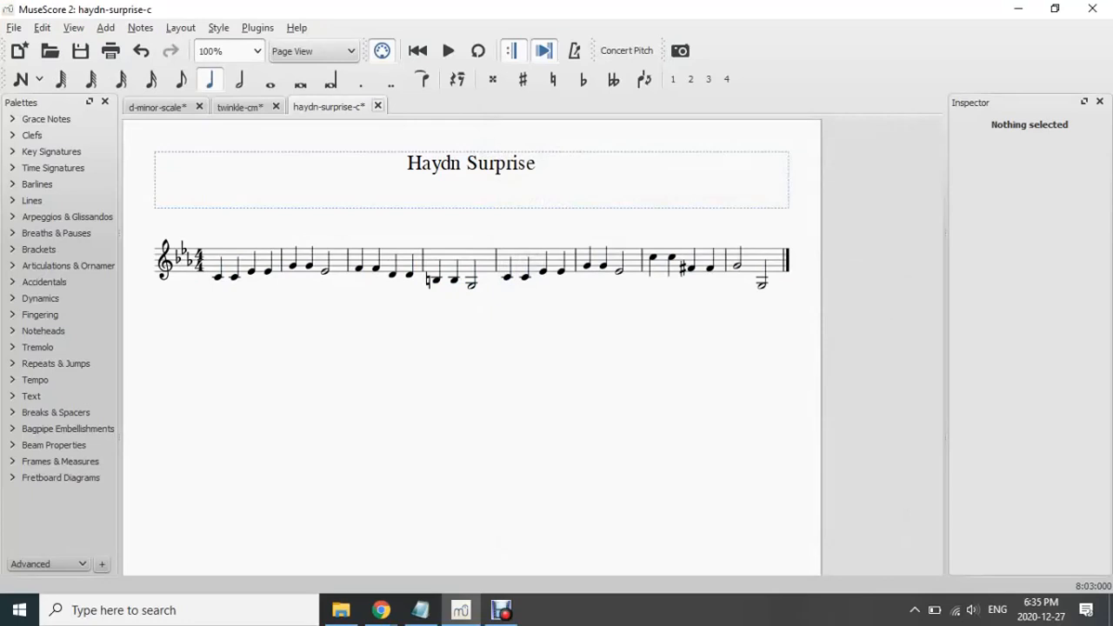
# Close the haydn-surprise-c, twinkle-cm and d-minor-scale scores, saving the changes to each
pyautogui.click(377, 106)
pyautogui.click(503, 320)
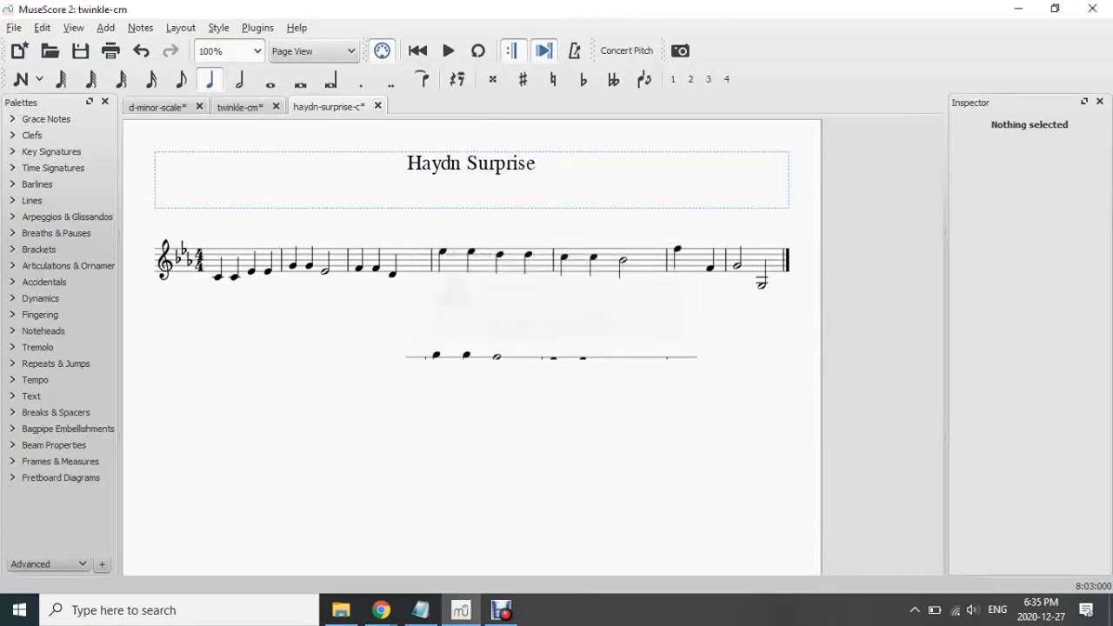
pyautogui.click(276, 106)
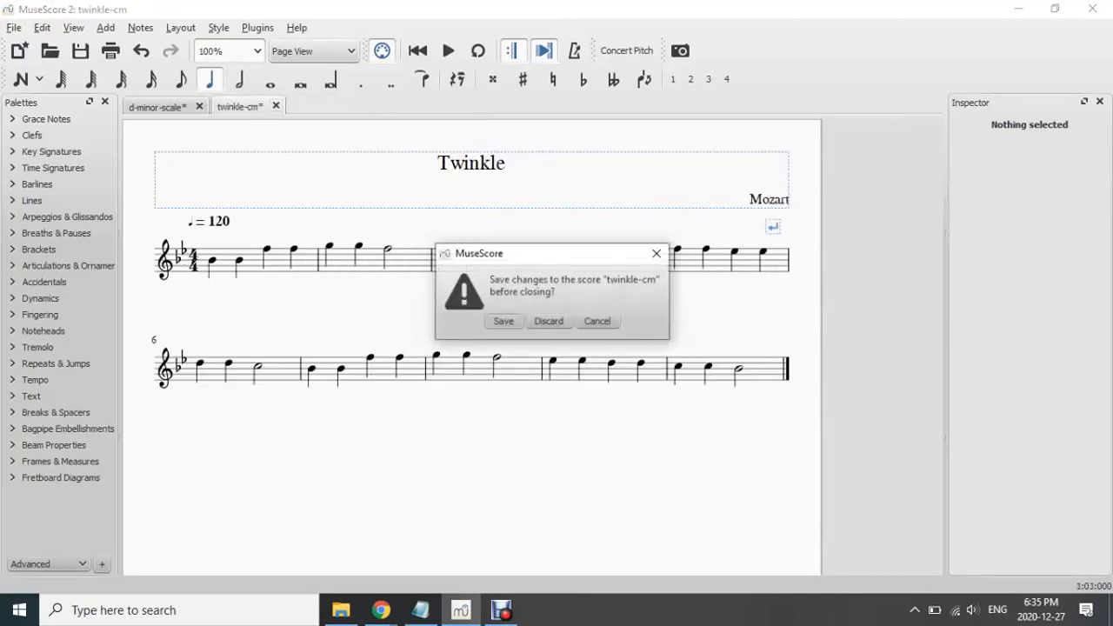
pyautogui.click(504, 320)
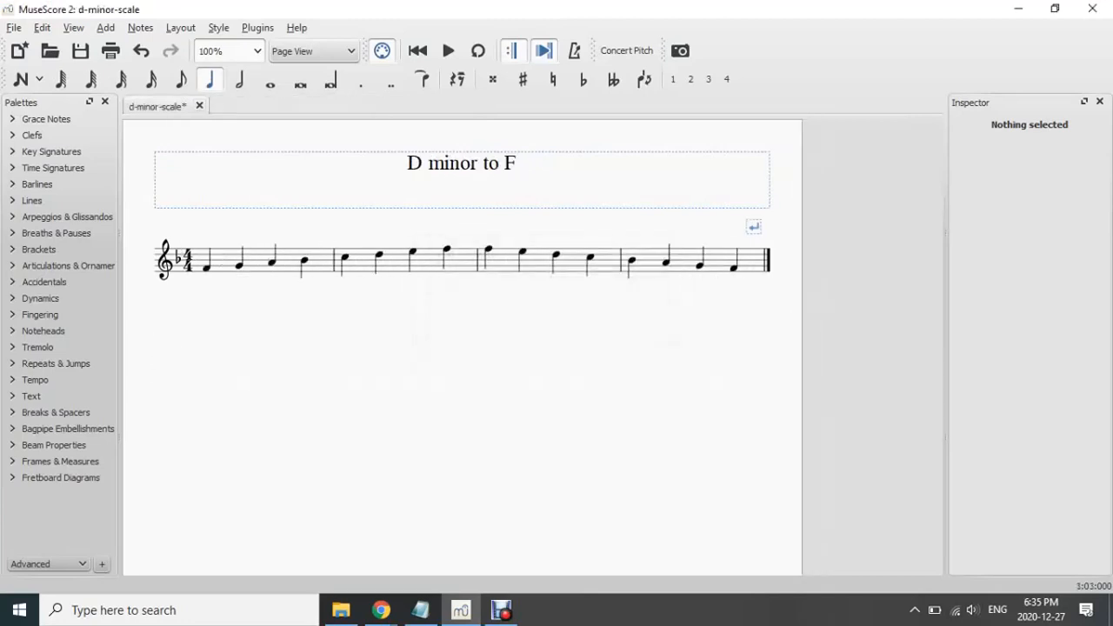
pyautogui.hotkey('ctrl', 'w')
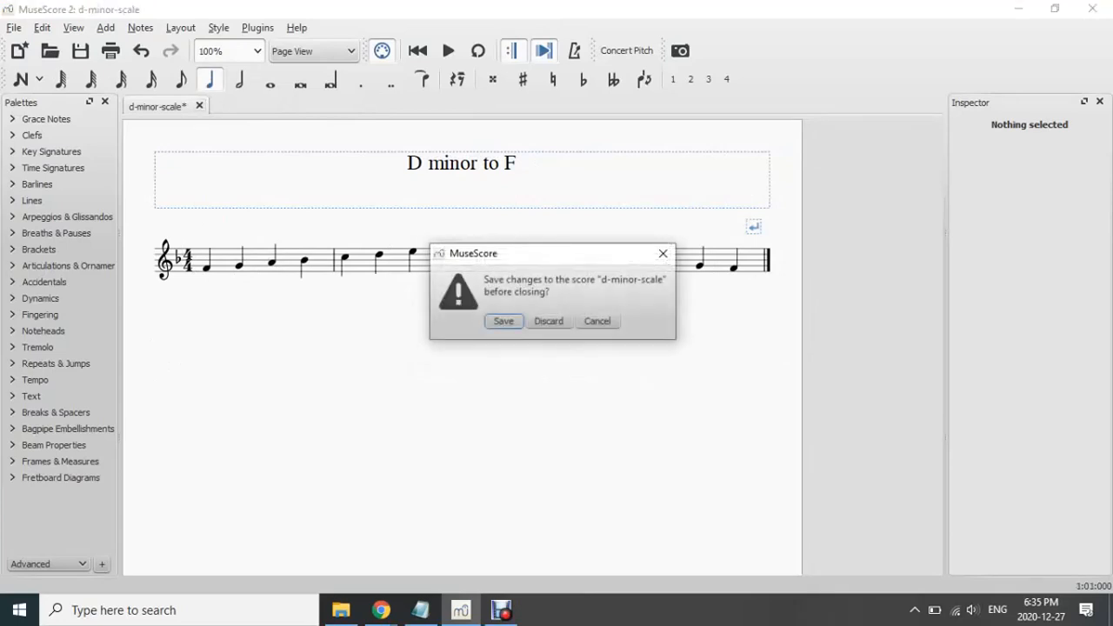
pyautogui.click(503, 321)
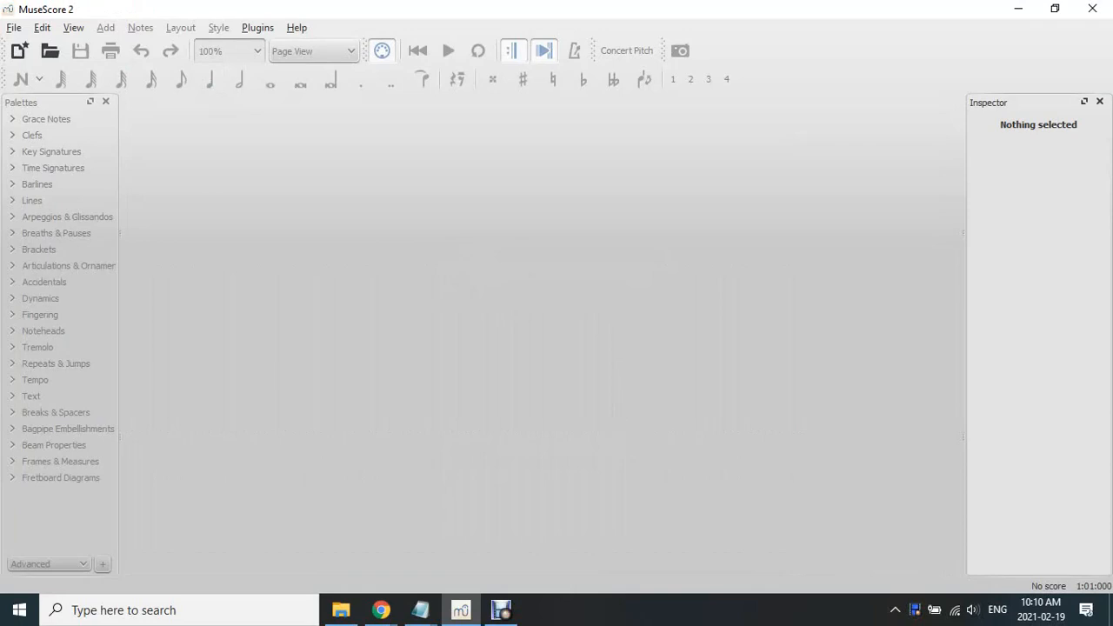
# Open the ode-to-joy score from the recently used files
pyautogui.hotkey('alt', 'f')
pyautogui.press('Down')
pyautogui.press('Down')
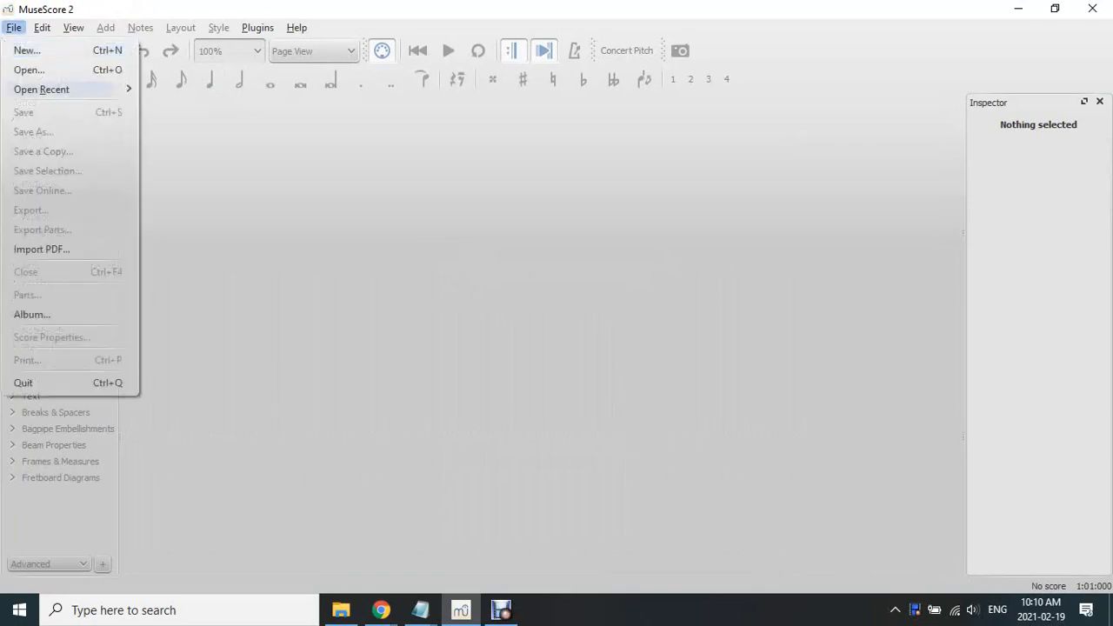
pyautogui.press('Right')
pyautogui.press('Down')
pyautogui.press('Return')
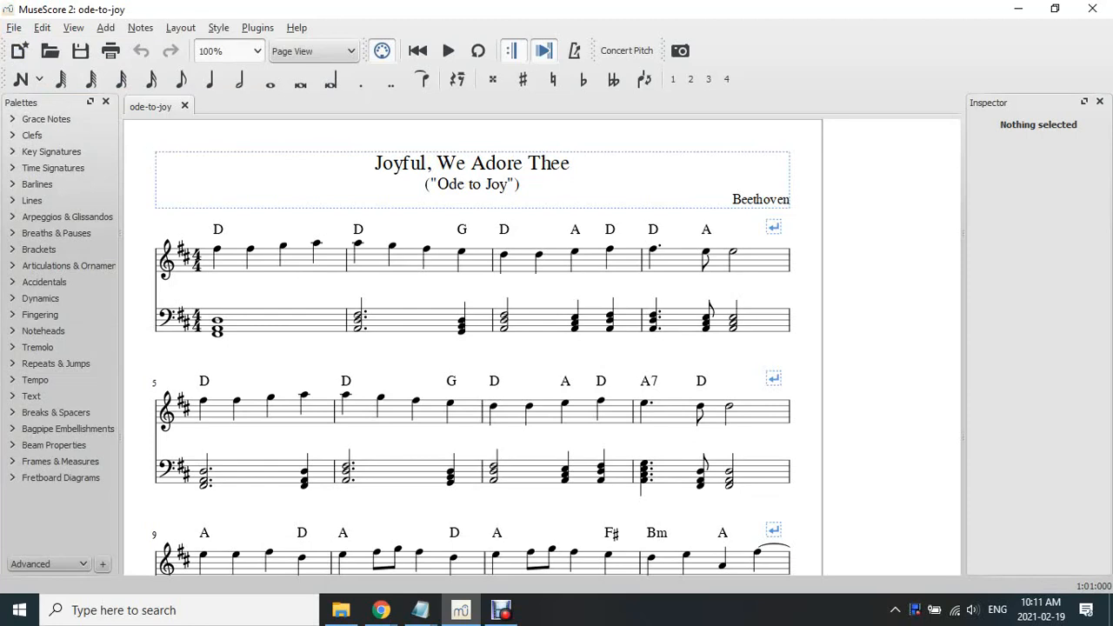
# Select all notes in the bass staff, shift them diatonically down a third, and play part of the result
pyautogui.rightClick(218, 322)
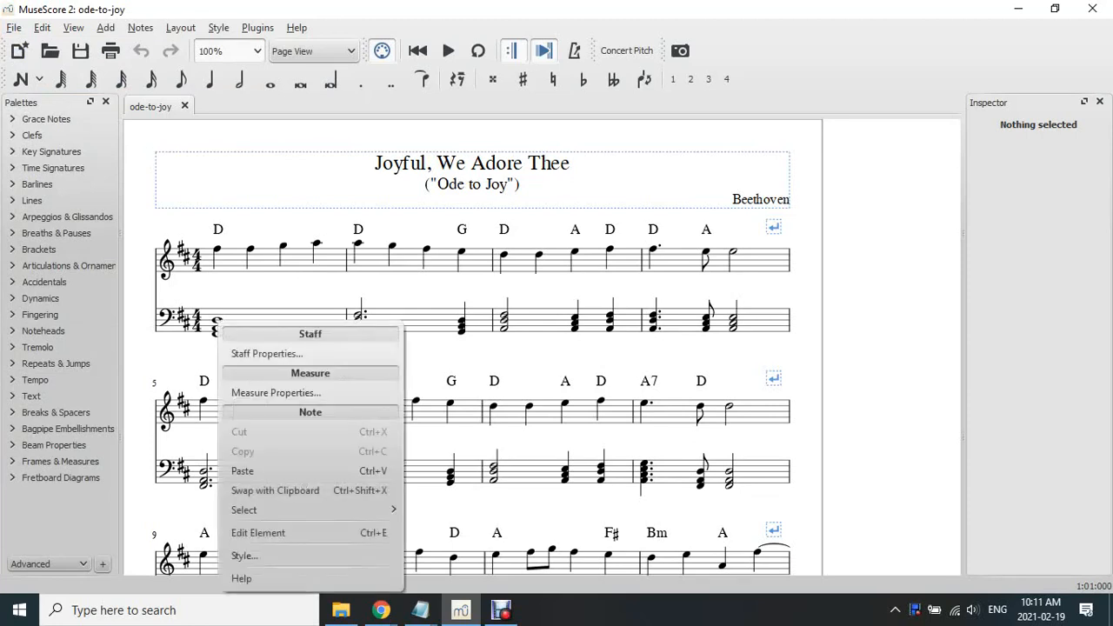
pyautogui.moveTo(261, 510)
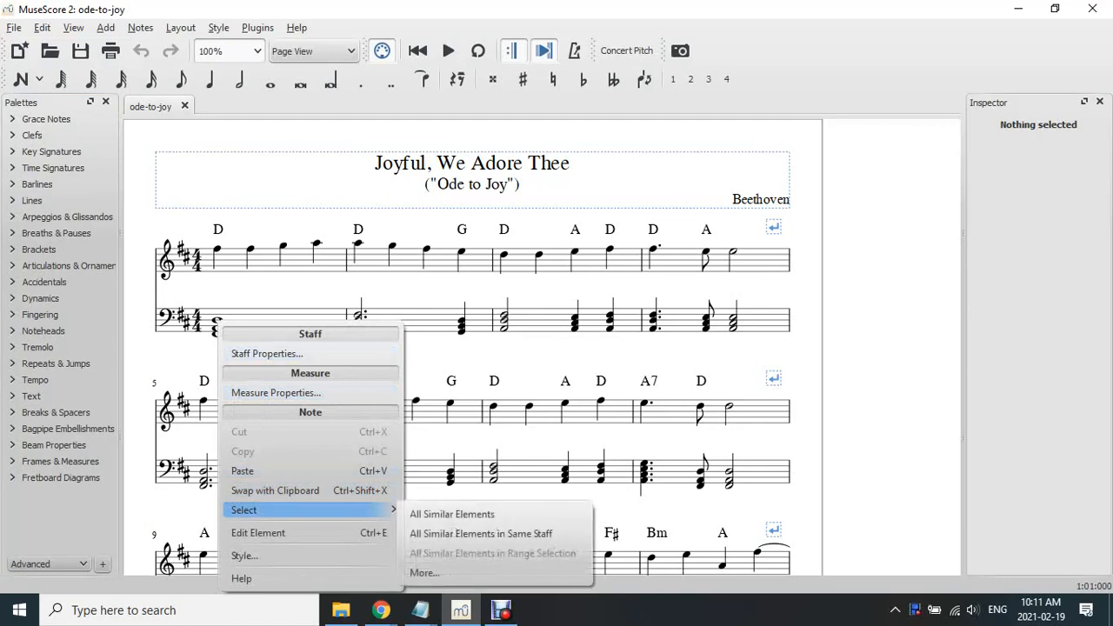
pyautogui.click(481, 533)
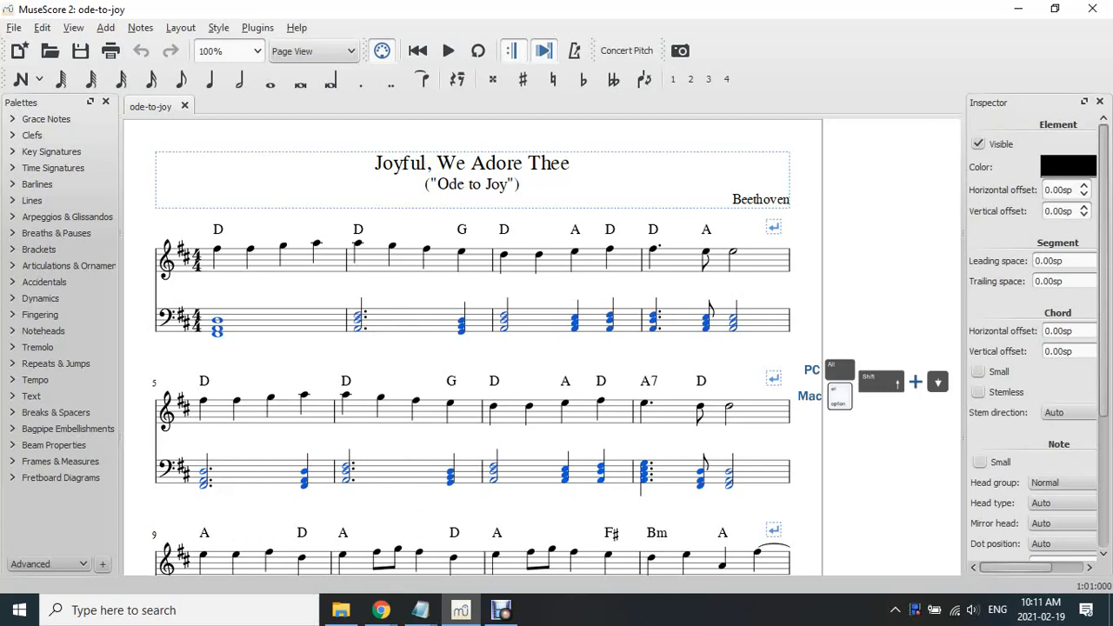
pyautogui.hotkey('alt', 'shift', 'Down')
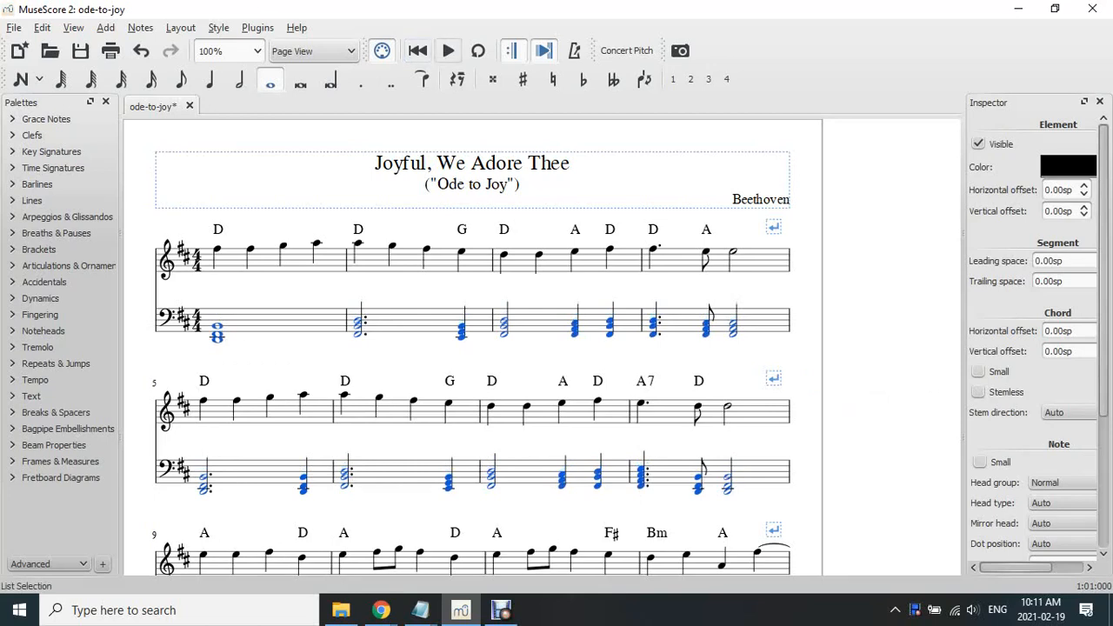
pyautogui.click(448, 50)
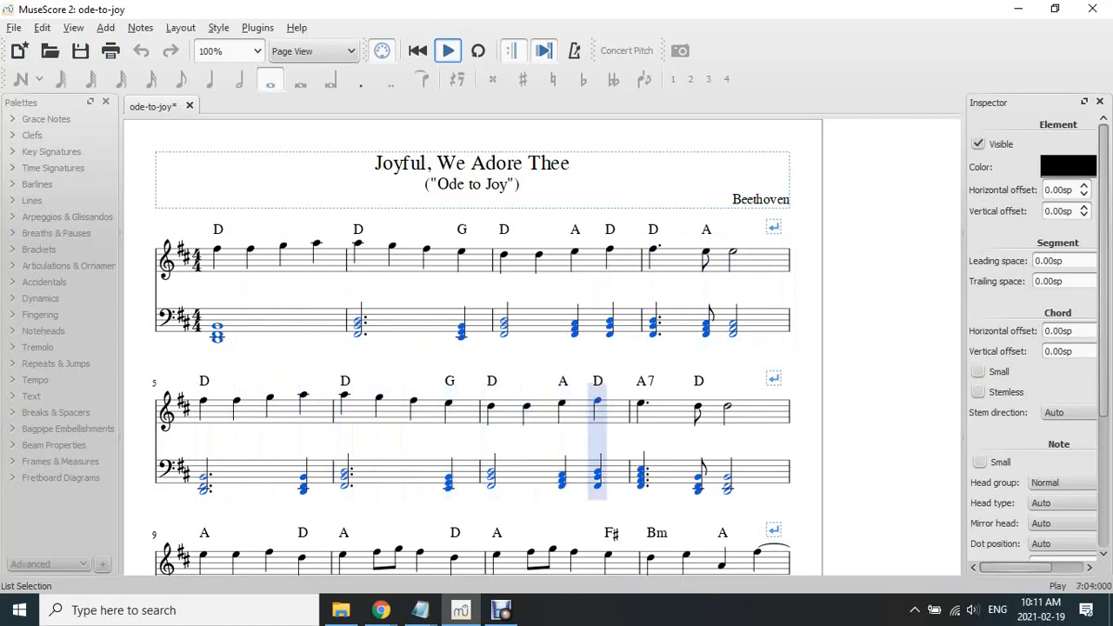
pyautogui.press('space')
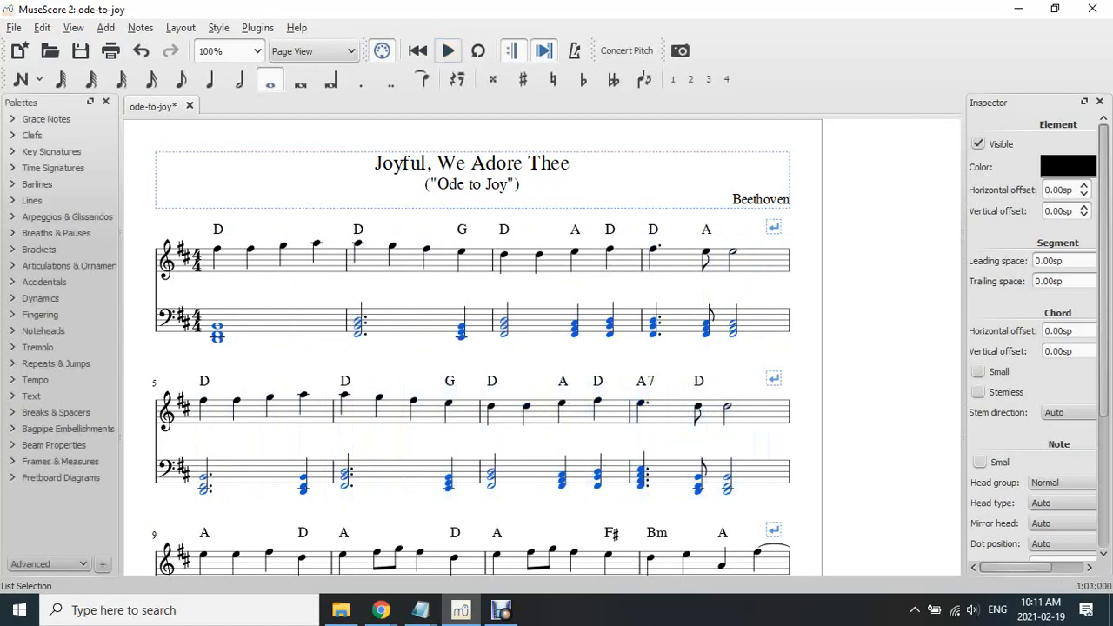
# Close the ode-to-joy score and discard its changes
pyautogui.click(190, 106)
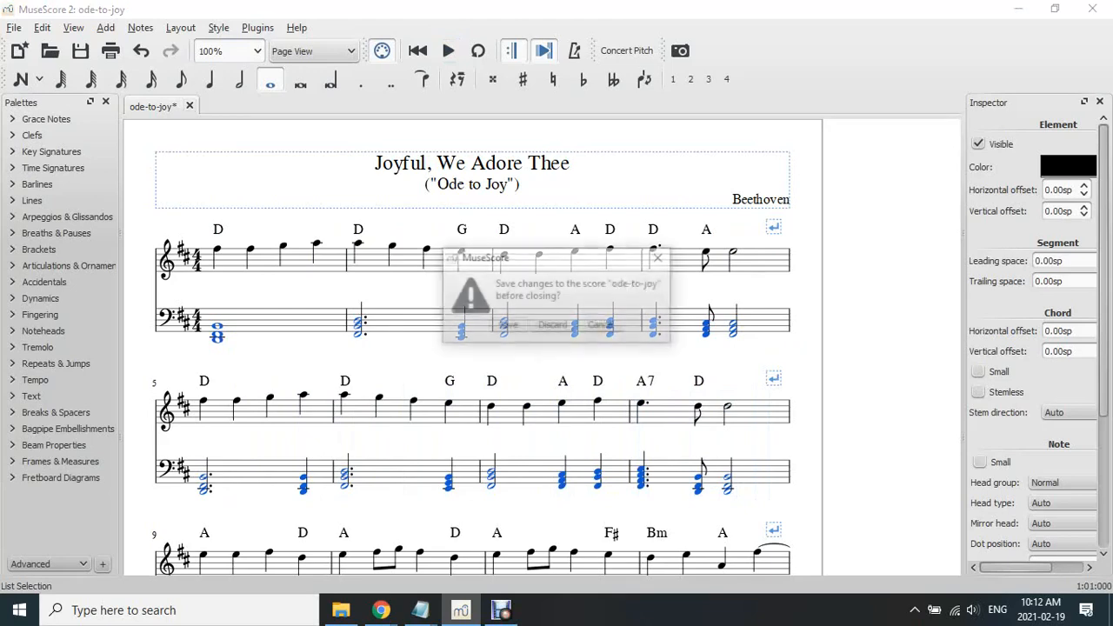
pyautogui.click(553, 324)
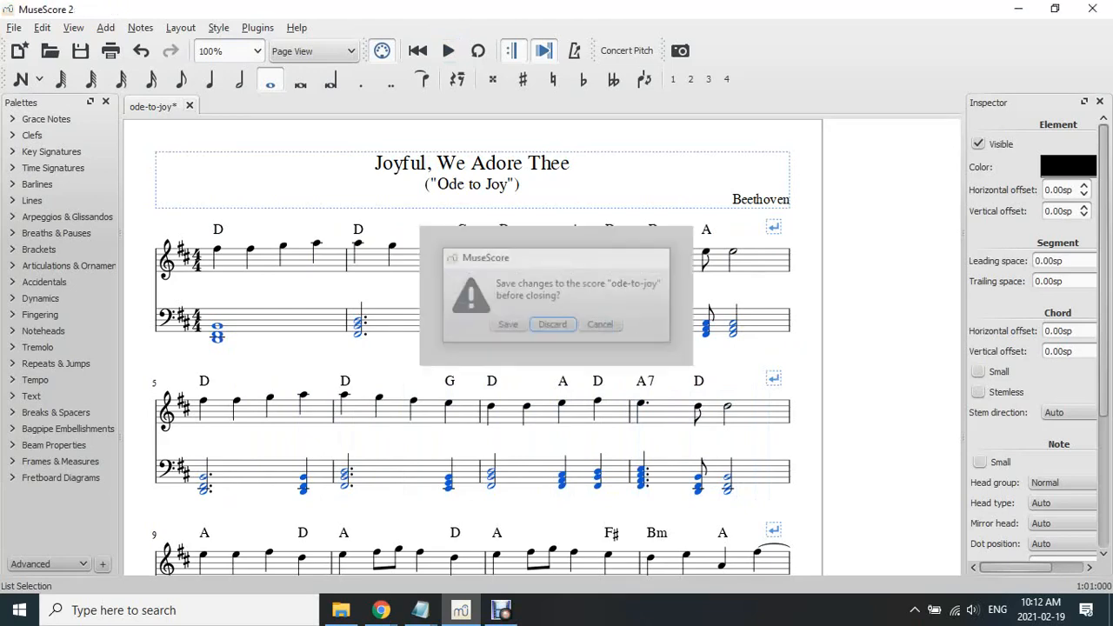